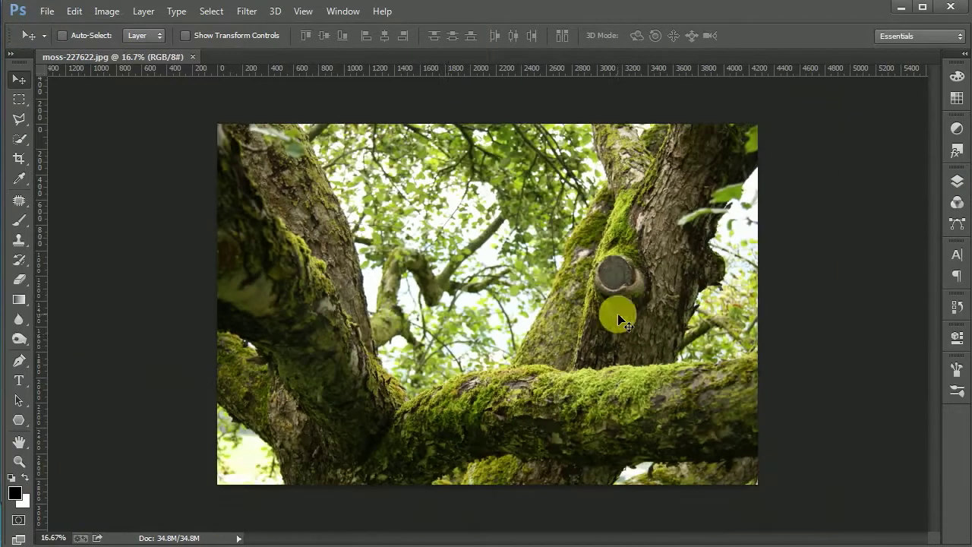
Crop the left and right sides of the moss photo to make it narrower.
key("c")
mouse_move(217, 319)
left_mouse_down()
mouse_move(261, 326)
mouse_move(252, 321)
left_mouse_up()
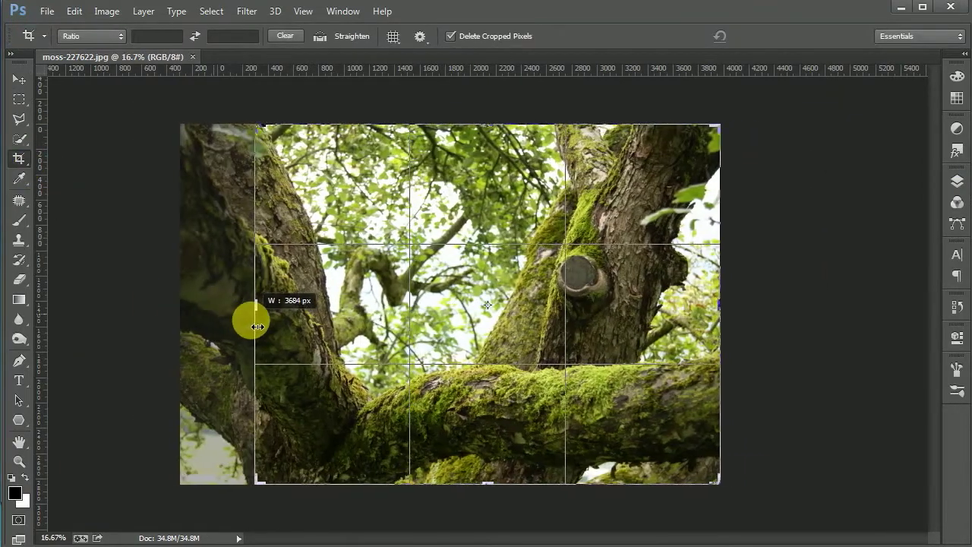
left_click_drag(716, 306, 678, 315)
key("Return")
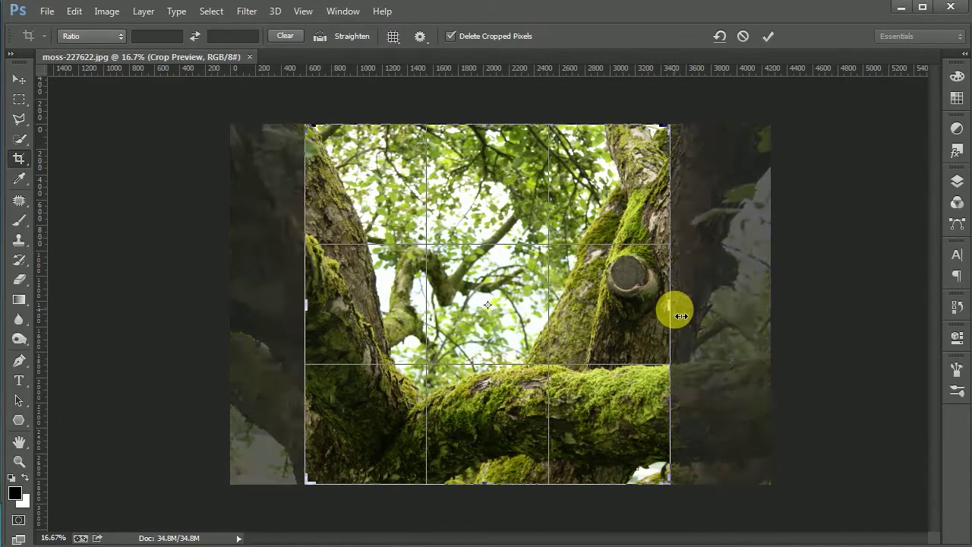
Outline the foreground branches with the Polygonal Lasso and duplicate the Background layer.
left_click(25, 79)
scroll(564, 254, "up", 1)
scroll(315, 423, "up", 1)
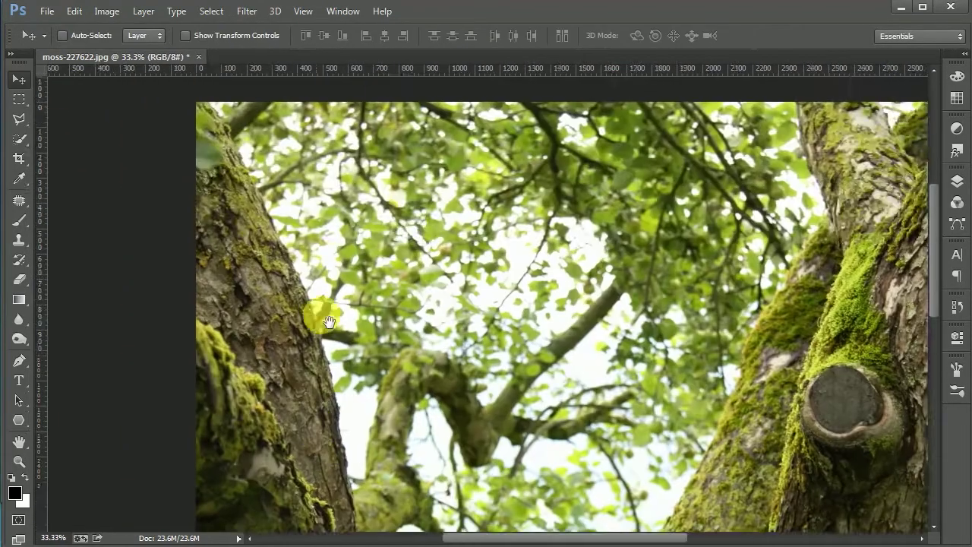
scroll(401, 412, "up", 1)
scroll(280, 380, "up", 1)
scroll(279, 379, "up", 1)
left_click(19, 119)
scroll(230, 211, "up", 2)
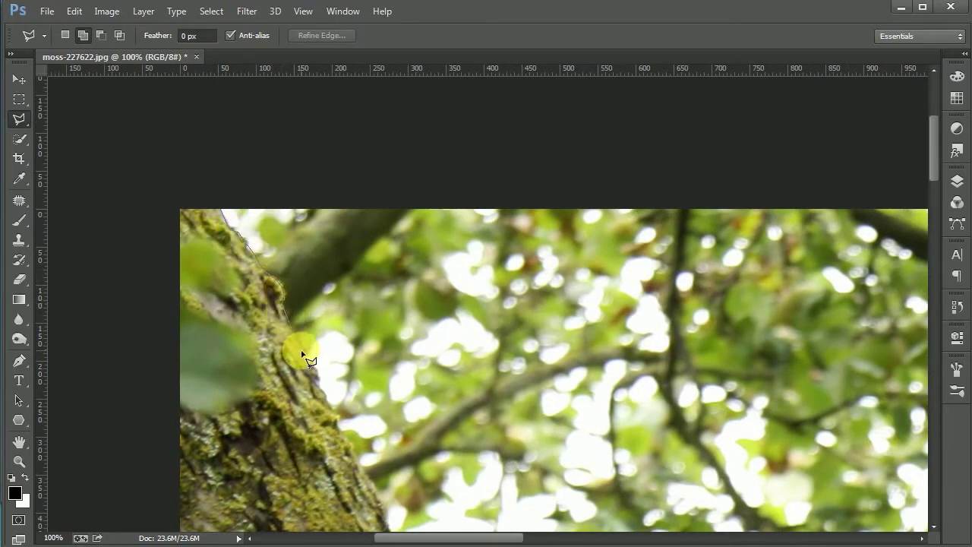
scroll(350, 451, "down", 5)
scroll(350, 301, "right", 2)
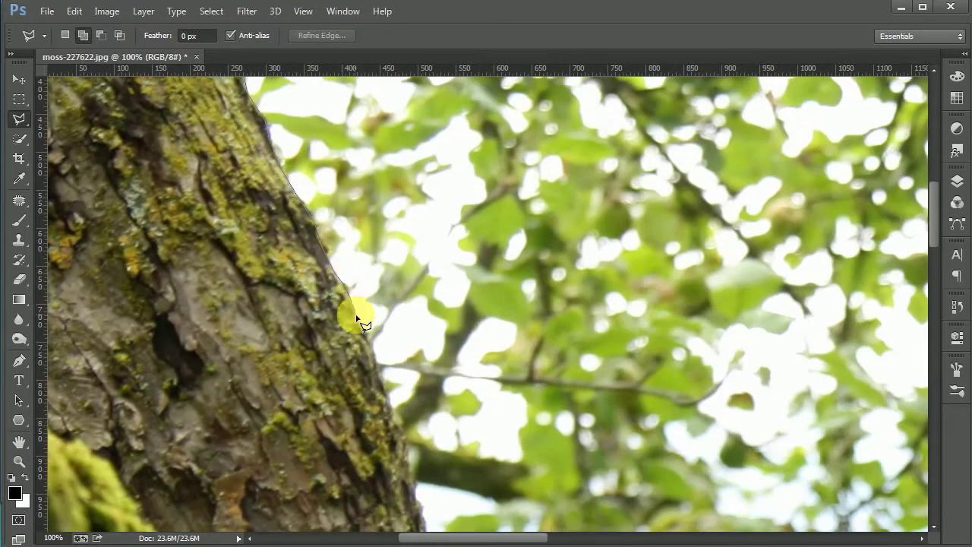
scroll(451, 477, "down", 3)
scroll(438, 239, "down", 2)
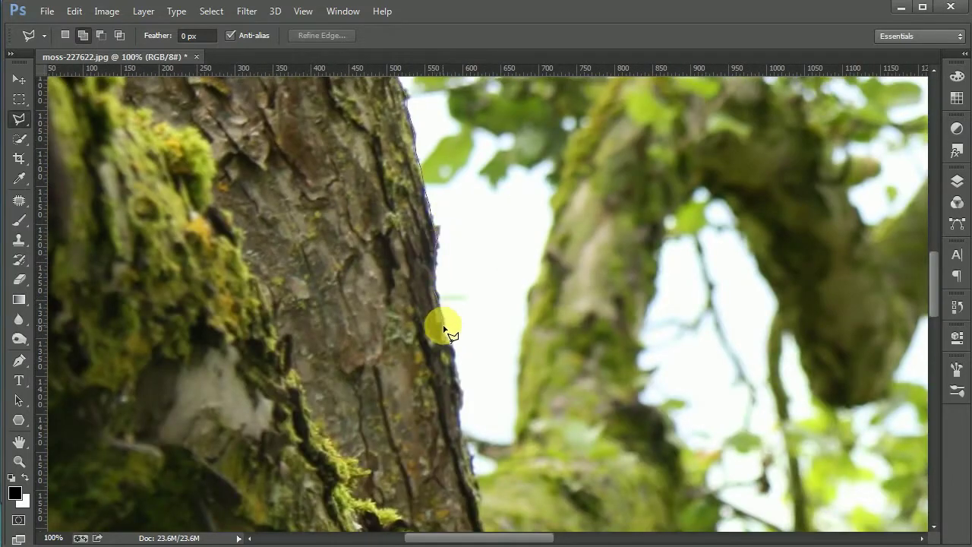
scroll(486, 213, "down", 3)
scroll(536, 442, "down", 3)
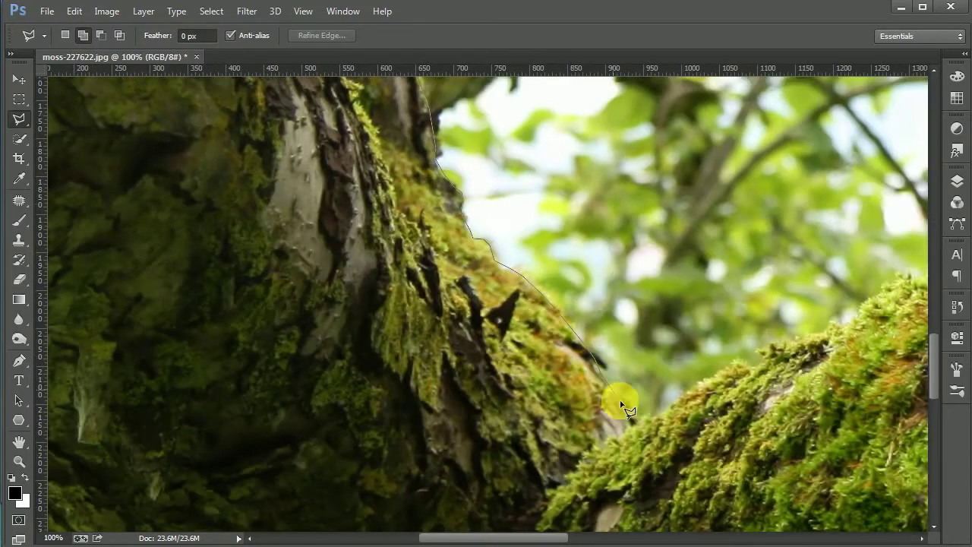
scroll(766, 357, "right", 5)
scroll(618, 281, "right", 5)
scroll(630, 284, "right", 5)
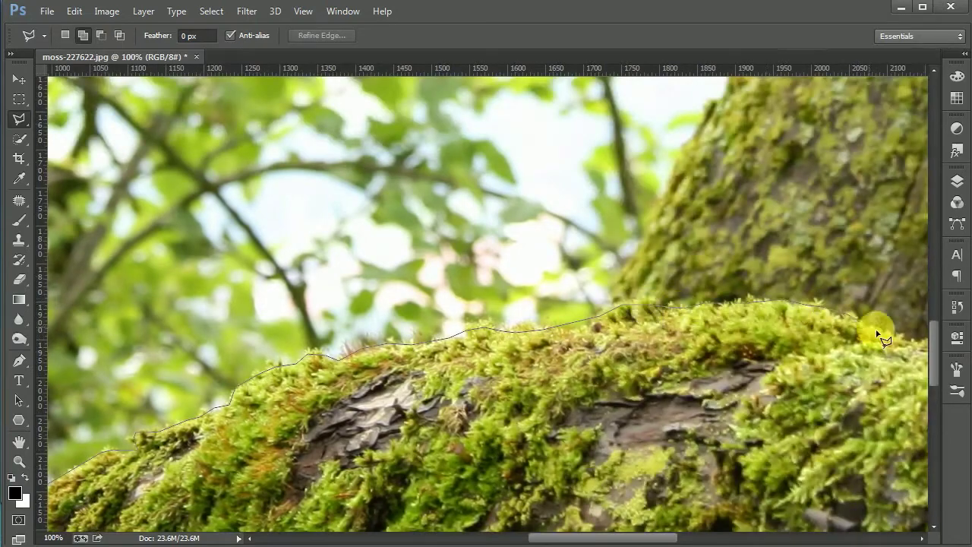
scroll(842, 311, "right", 5)
scroll(607, 326, "up", 5)
scroll(630, 255, "up", 5)
scroll(635, 256, "up", 5)
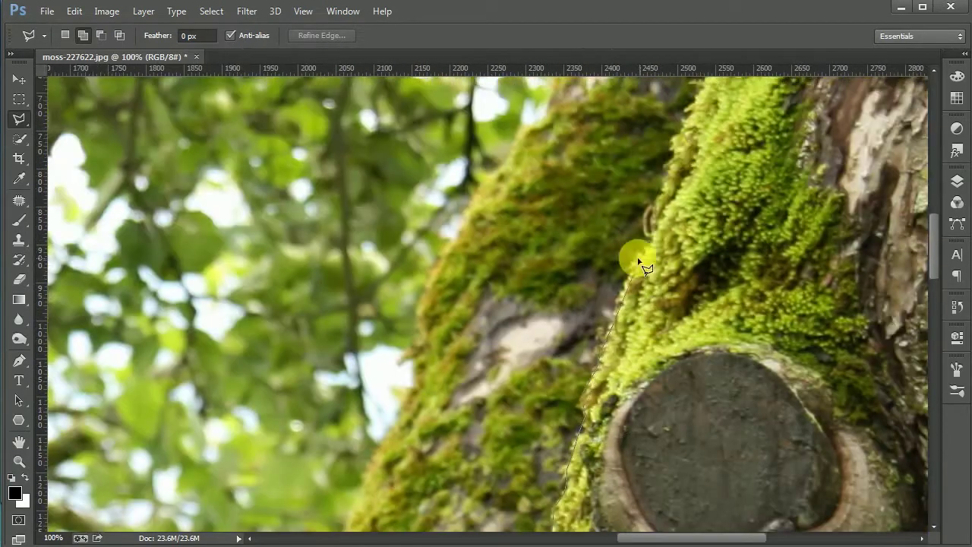
scroll(640, 262, "up", 5)
scroll(640, 262, "up", 5)
scroll(835, 97, "up", 5)
key("ctrl+minus")
key("ctrl+minus")
key("ctrl+minus")
double_click(781, 288)
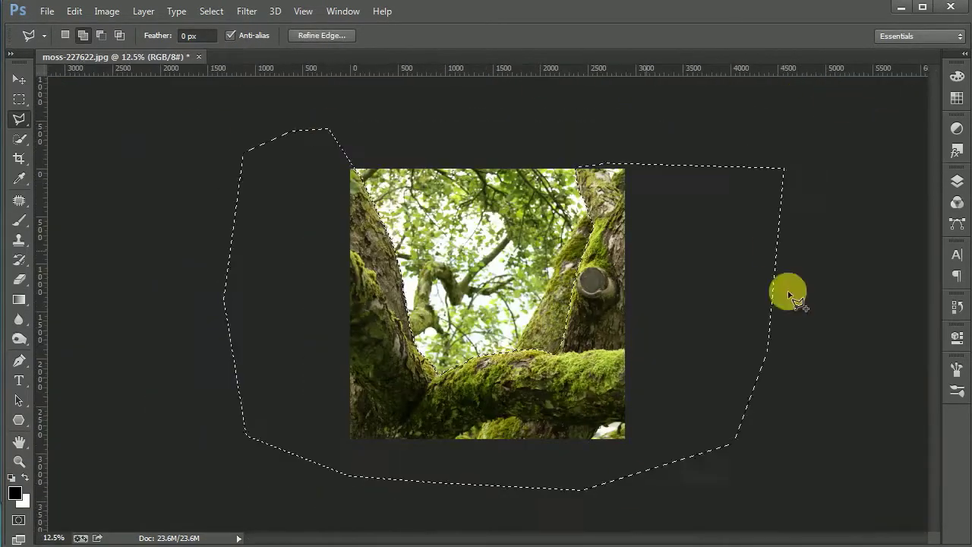
left_click(956, 180)
left_click_drag(903, 529, 894, 525)
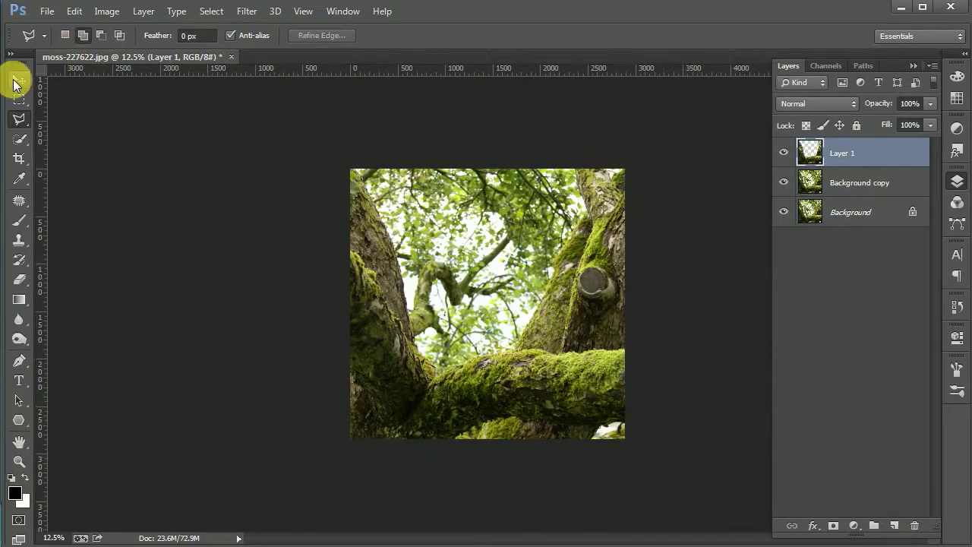
Apply a 68 px Tilt-Shift blur to Background copy, focus band moved onto the mossy branch.
left_click(18, 79)
key("ctrl+plus")
key("ctrl+plus")
left_click(843, 182)
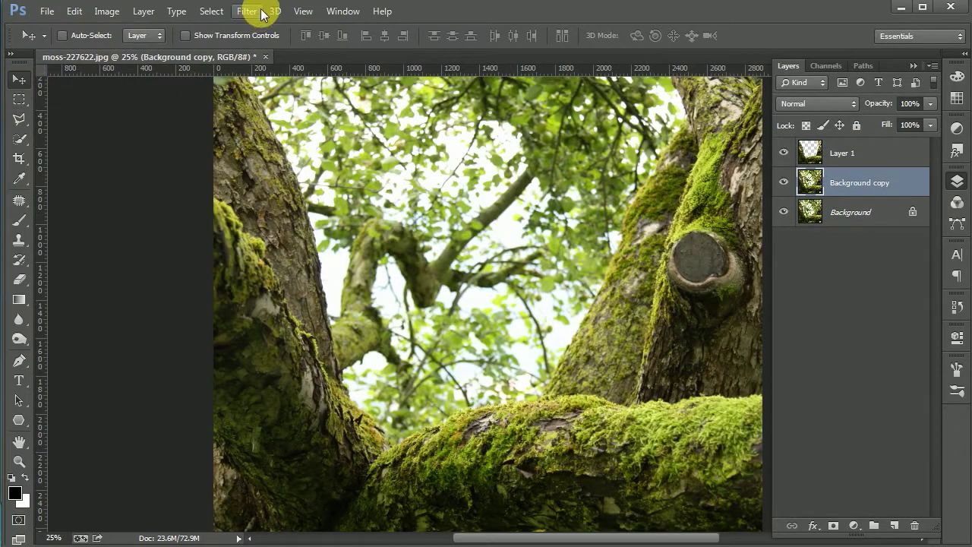
left_click(261, 10)
left_click(475, 202)
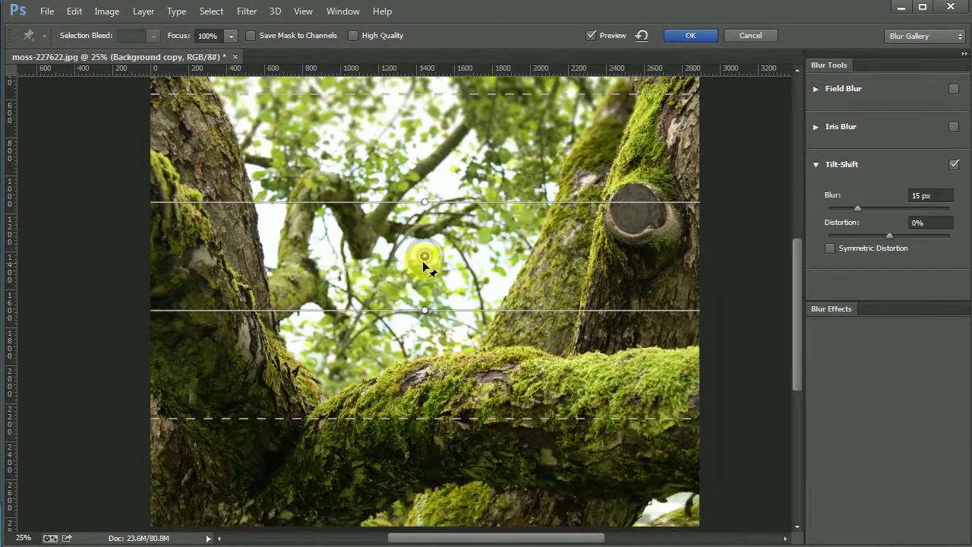
left_click_drag(423, 260, 417, 393)
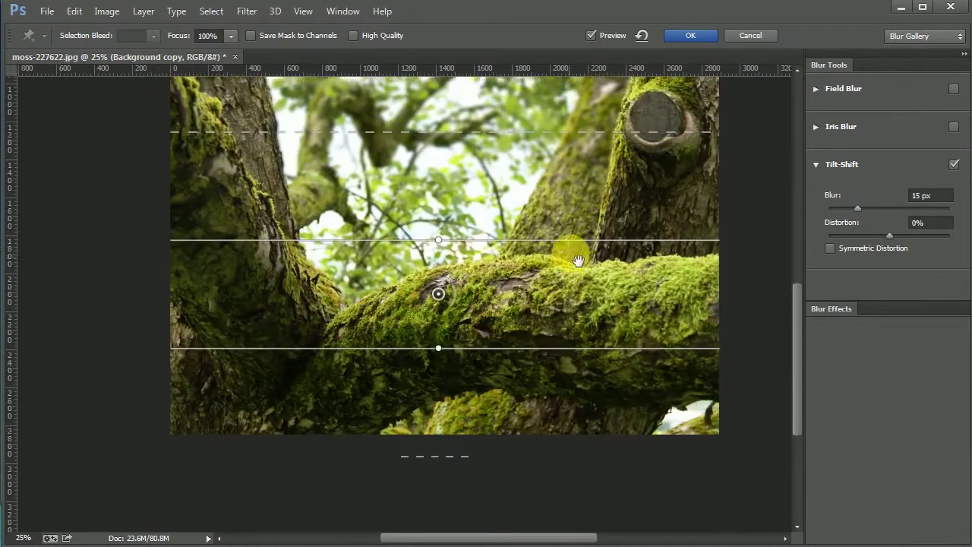
left_click(477, 401)
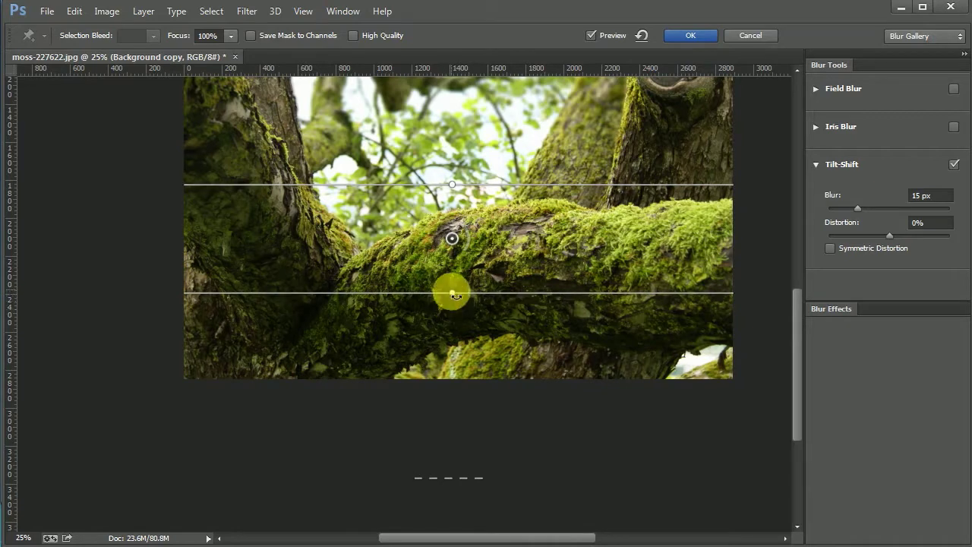
left_click_drag(454, 260, 451, 349)
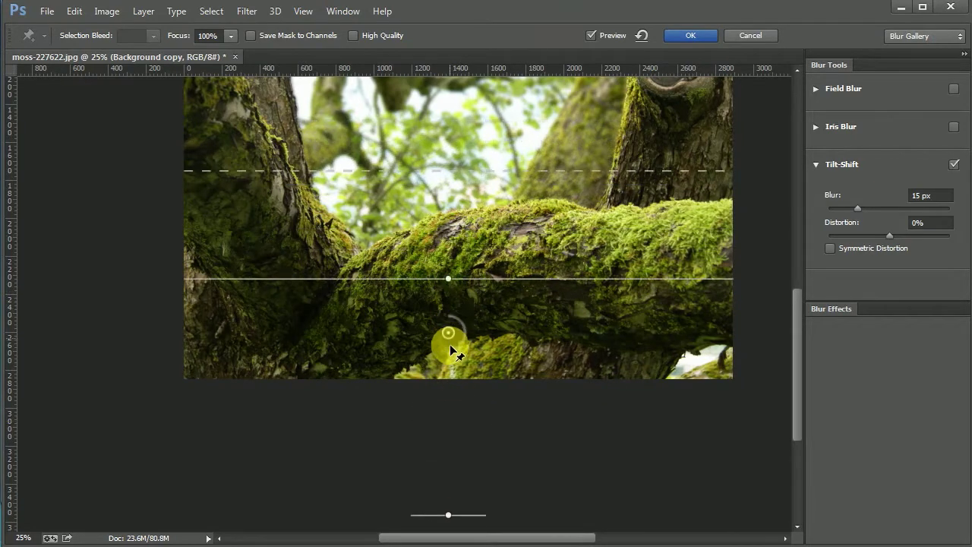
scroll(465, 394, "up", 5)
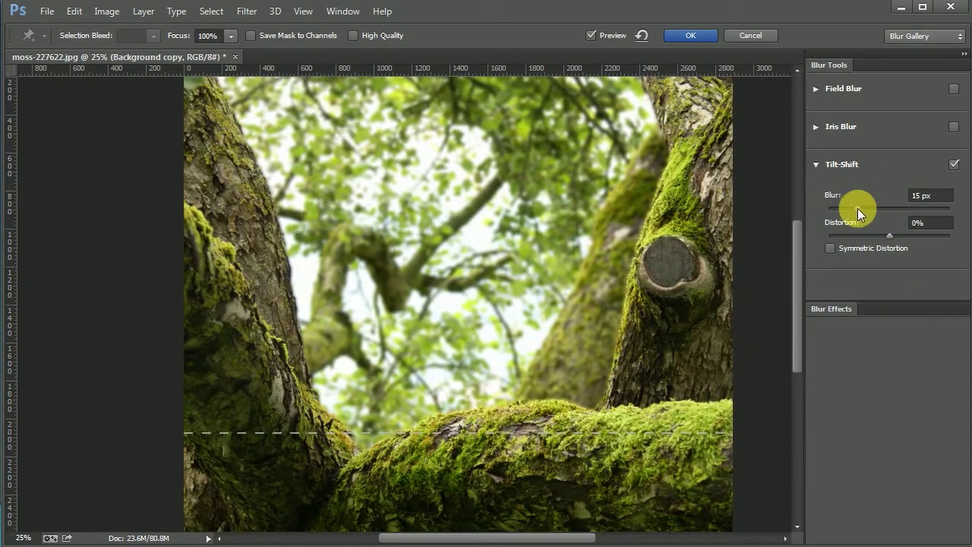
left_click_drag(868, 208, 883, 206)
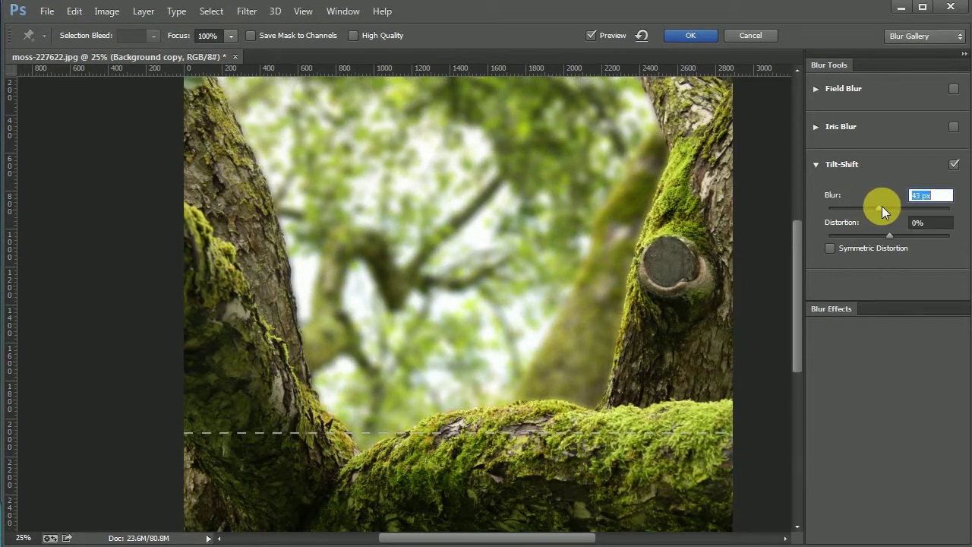
left_click_drag(883, 206, 884, 206)
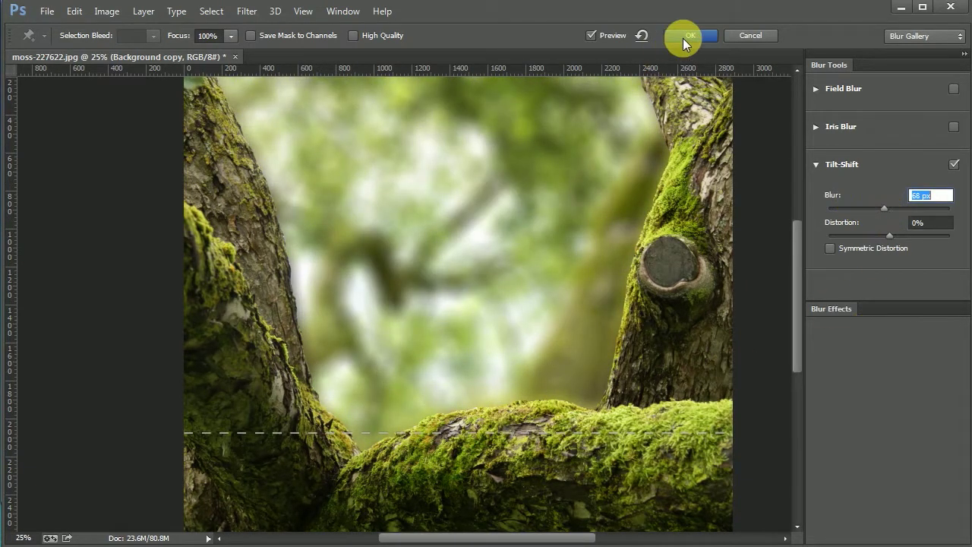
left_click(682, 38)
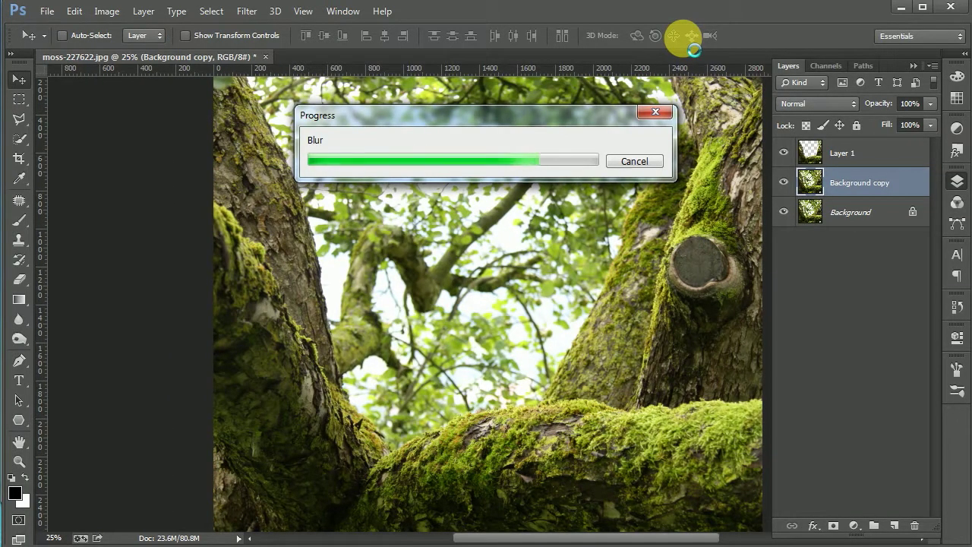
Add Background copy 2 above Background copy and lift the traced lower trunk onto Layer 2.
left_click_drag(861, 212, 895, 525)
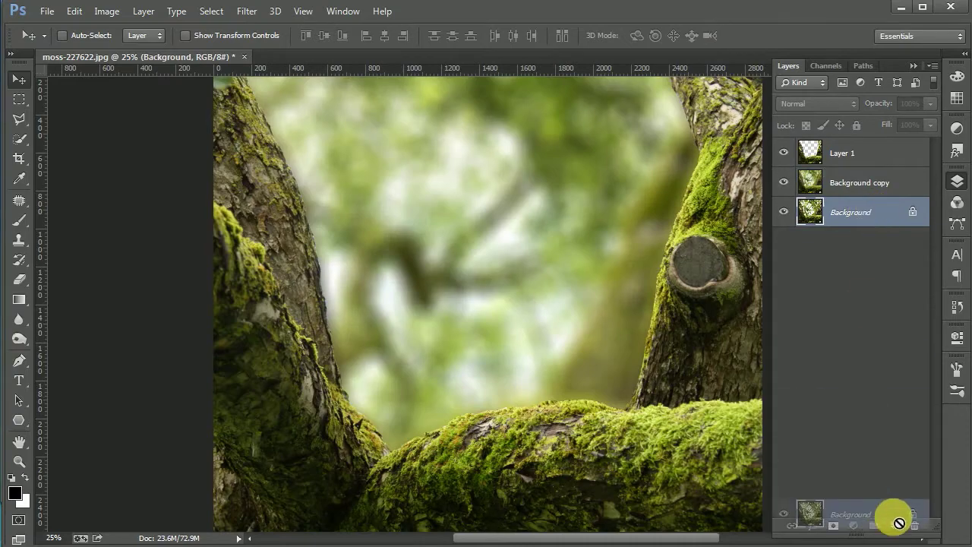
left_click_drag(875, 214, 865, 170)
key("ctrl+plus")
left_click_drag(554, 293, 278, 228)
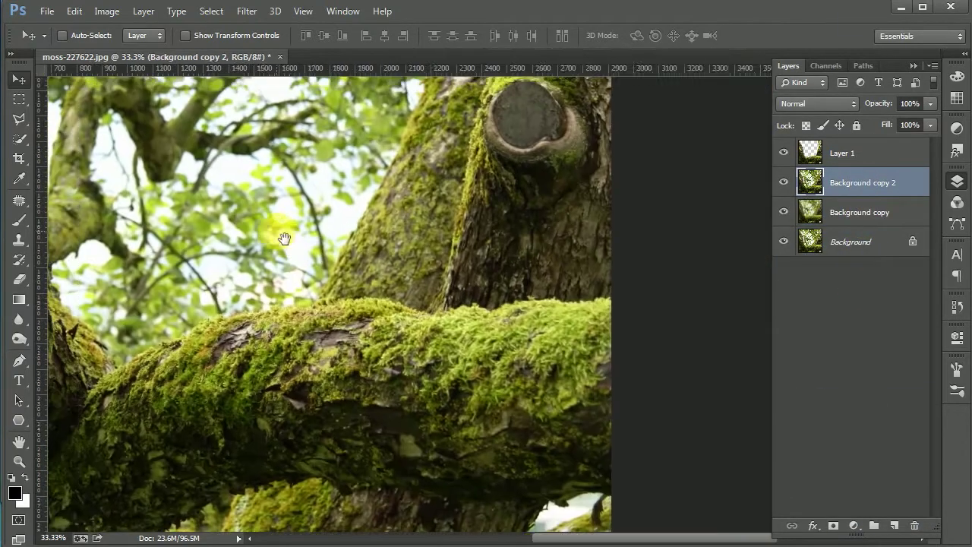
key("l")
key("ctrl+plus")
key("ctrl+plus")
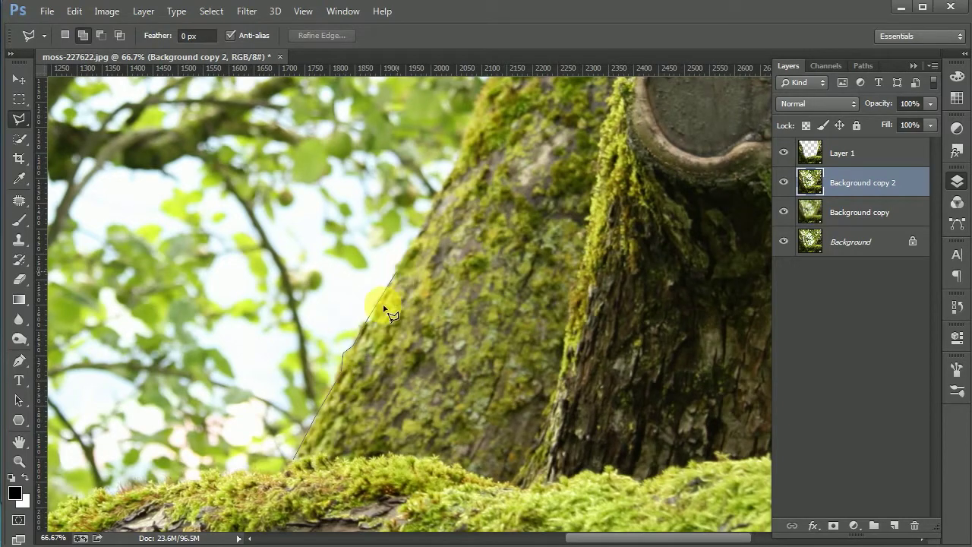
left_click_drag(480, 167, 435, 311)
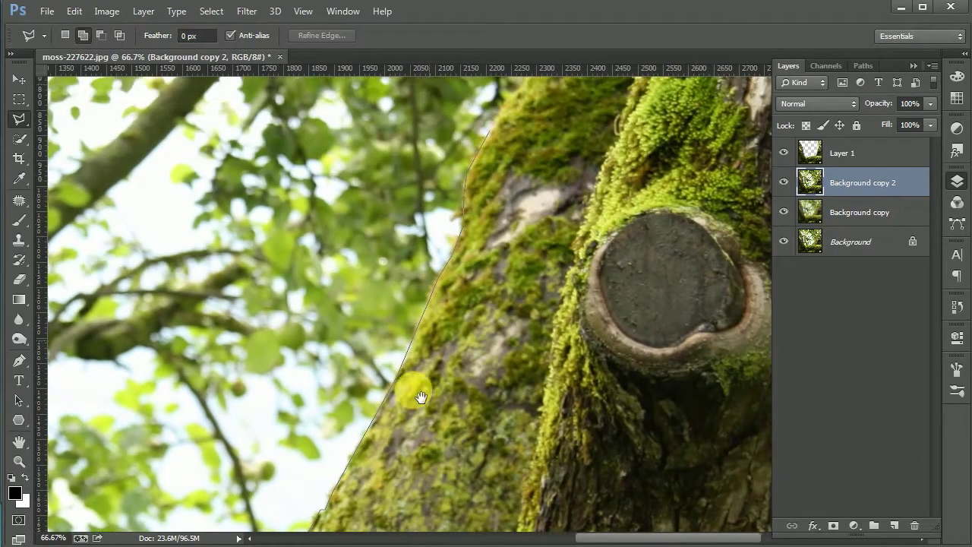
left_click_drag(465, 211, 390, 454)
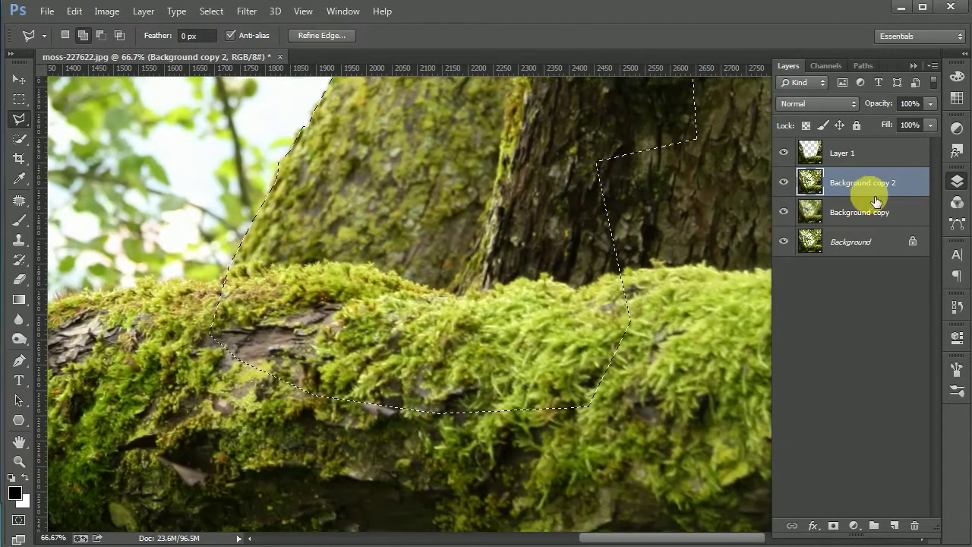
key("ctrl+j")
Hide Background copy 2 and soften Layer 2 with a 7.4 px Gaussian Blur.
left_click(783, 212)
key("ctrl+minus")
key("ctrl+minus")
key("ctrl+minus")
key("ctrl+minus")
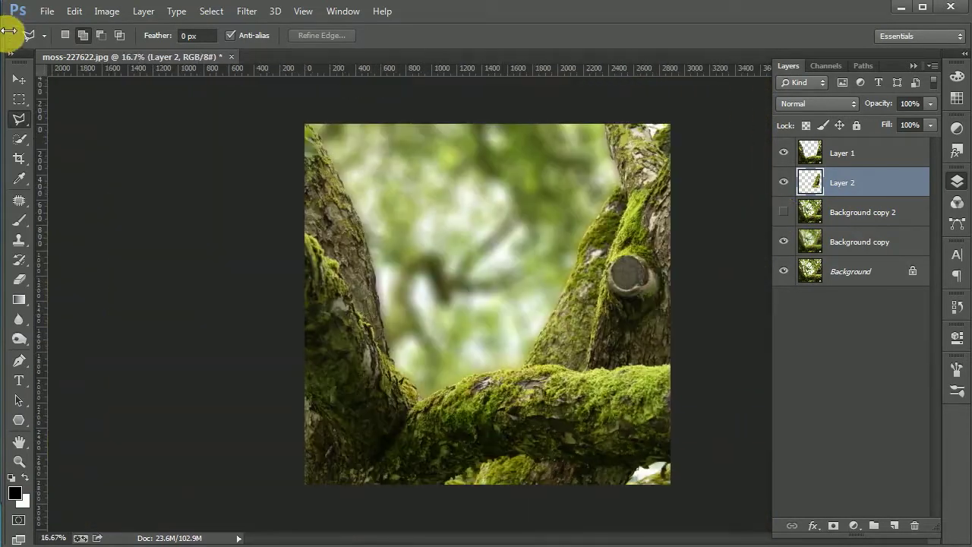
key("v")
left_click(246, 10)
left_click(486, 236)
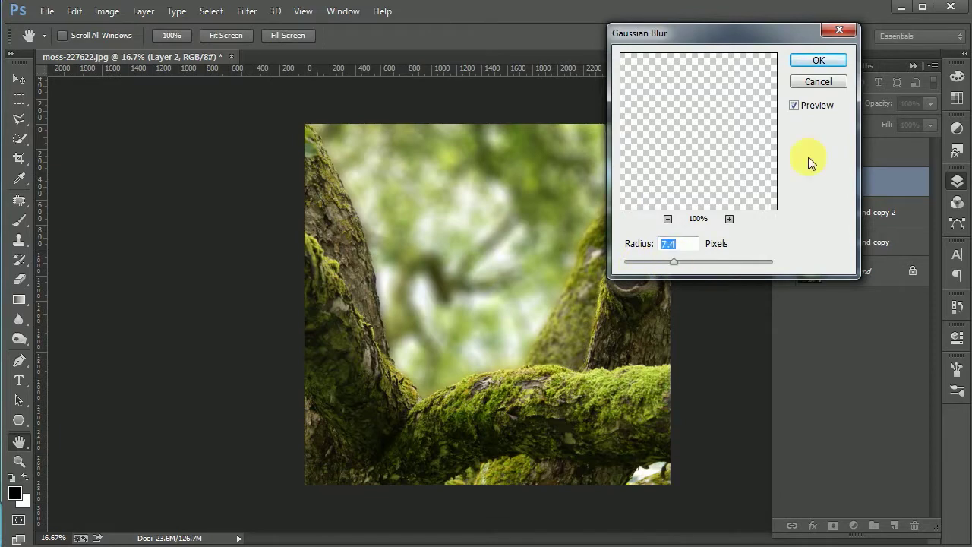
key("Return")
scroll(705, 255, "up", 1)
scroll(499, 329, "up", 1)
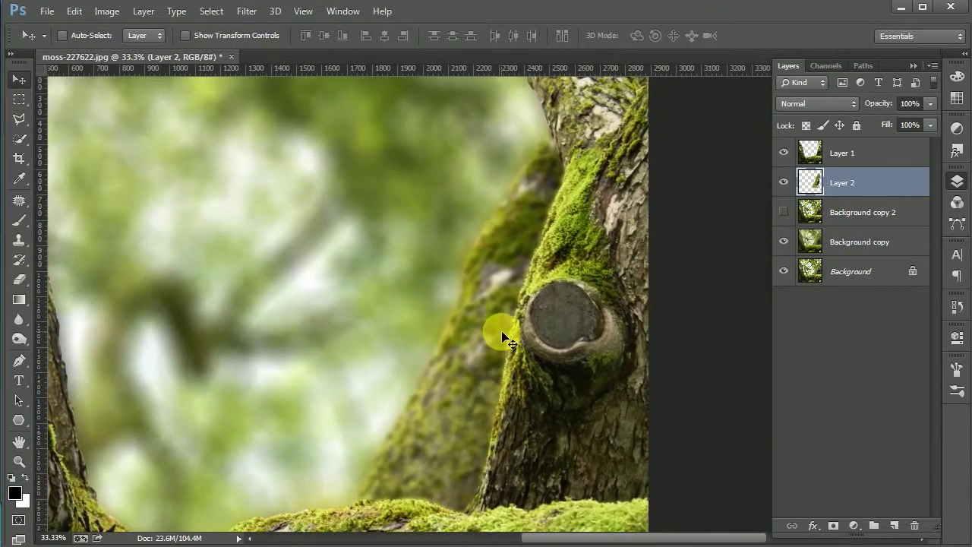
Select Layer 1 and soften the branch edges with the Blur tool.
key("alt+bracketright")
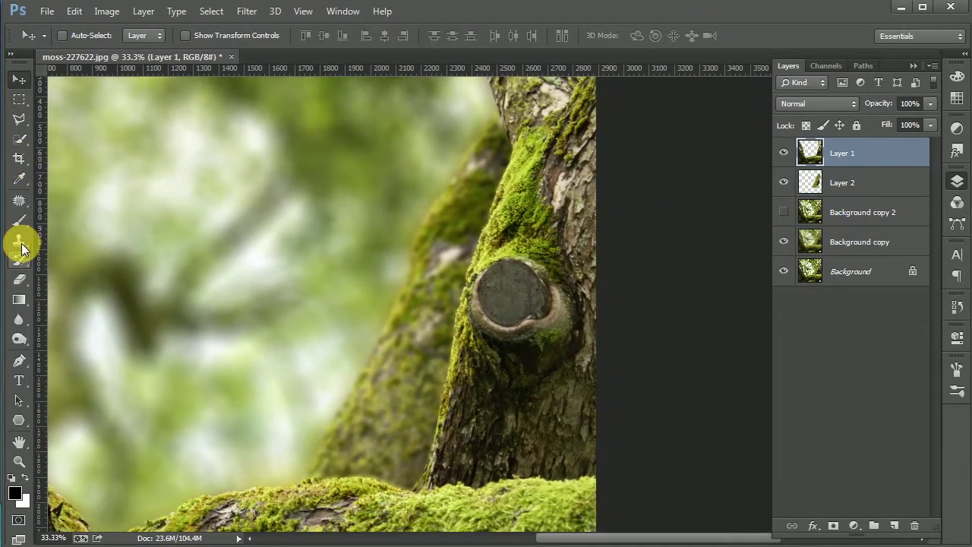
scroll(225, 367, "up", 1)
scroll(380, 319, "down", 3)
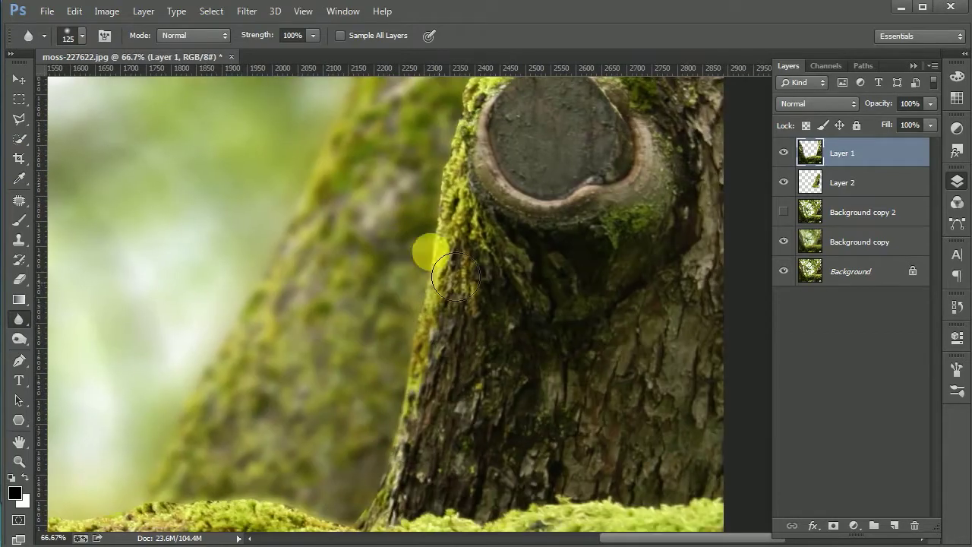
scroll(425, 289, "up", 2)
scroll(425, 311, "up", 2)
scroll(455, 341, "up", 3)
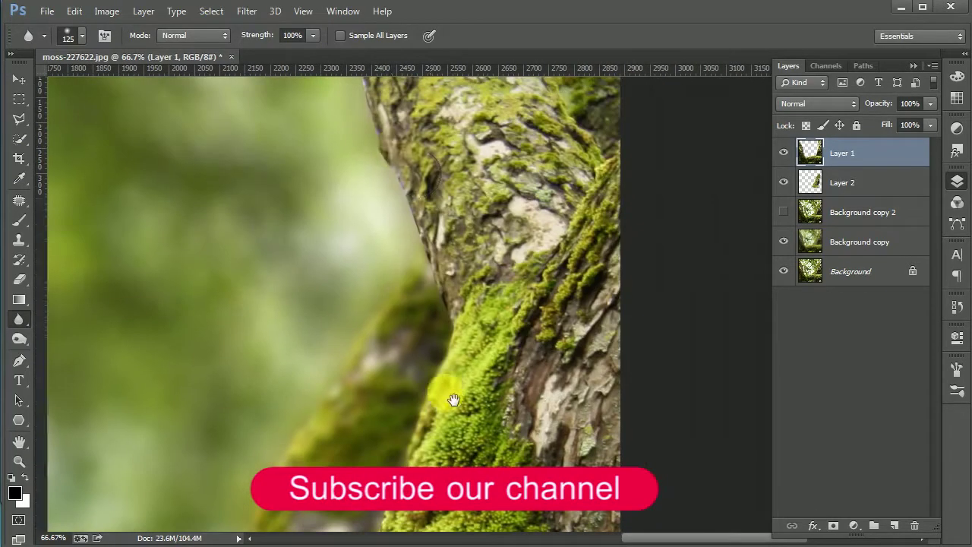
scroll(346, 343, "up", 3)
scroll(435, 269, "down", 1)
scroll(396, 325, "down", 2)
key("v")
scroll(396, 325, "up", 4)
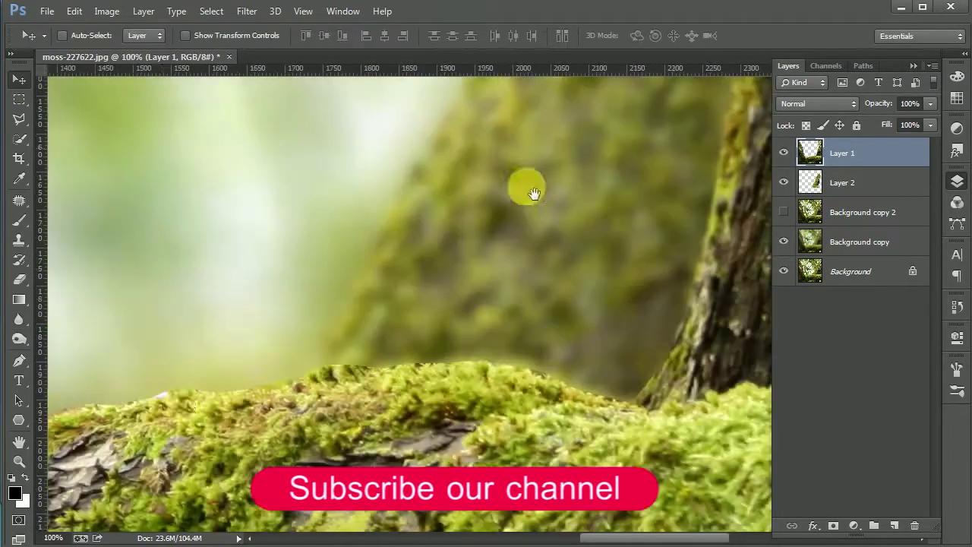
key("r")
scroll(493, 281, "down", 2)
scroll(564, 293, "down", 2)
scroll(304, 228, "down", 3)
Save the document as video.psd.
key("v")
key("ctrl+shift+s")
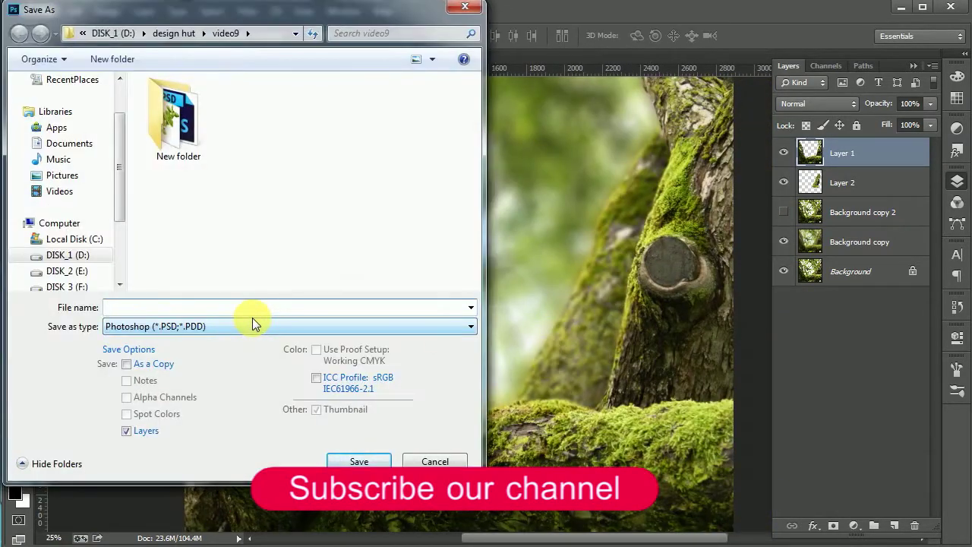
type("video")
key("Return")
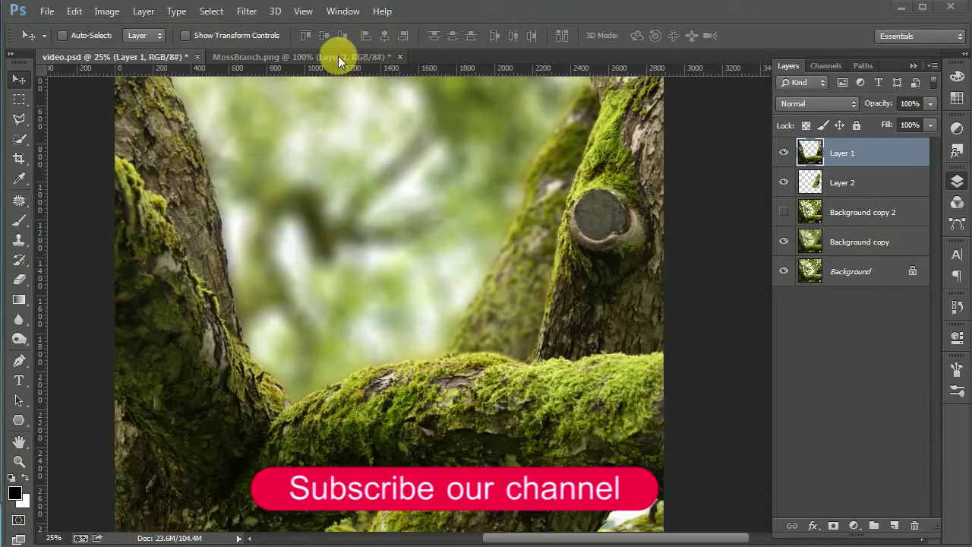
left_click(338, 55)
Place the MossBranch moss on the right trunk, rotated, colour-balanced (+64, -49, +1), edges erased.
scroll(289, 353, "right", 3)
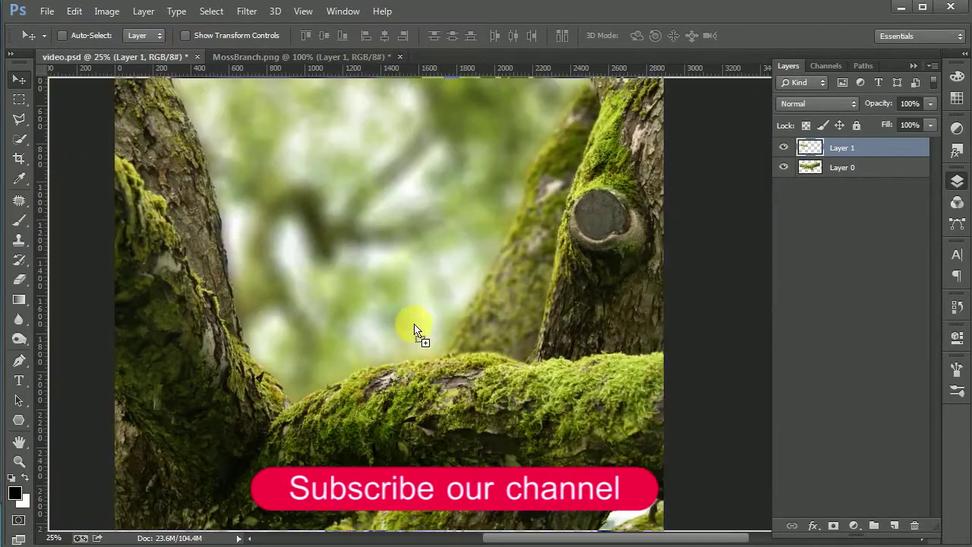
left_click_drag(430, 285, 412, 329)
key("ctrl+t")
left_click_drag(523, 244, 527, 218)
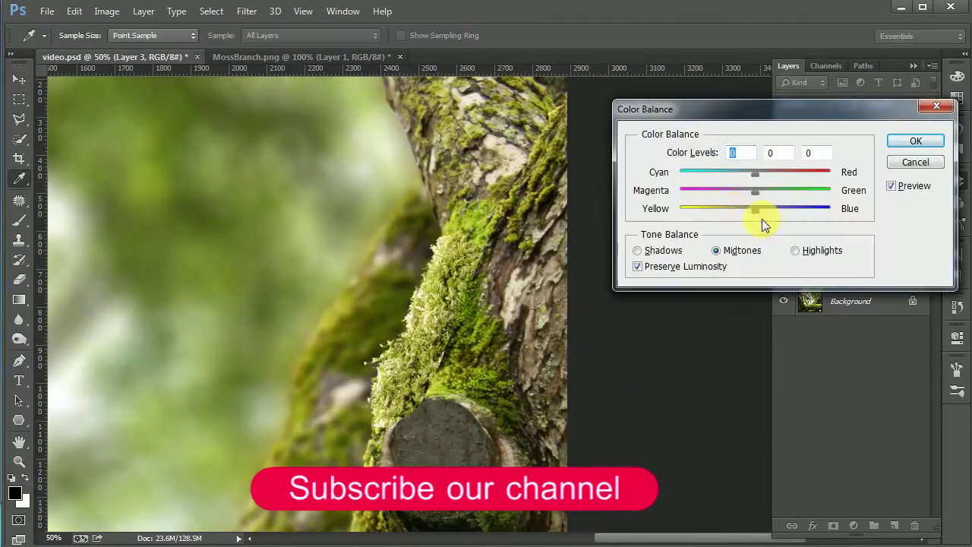
left_click(901, 165)
key("e")
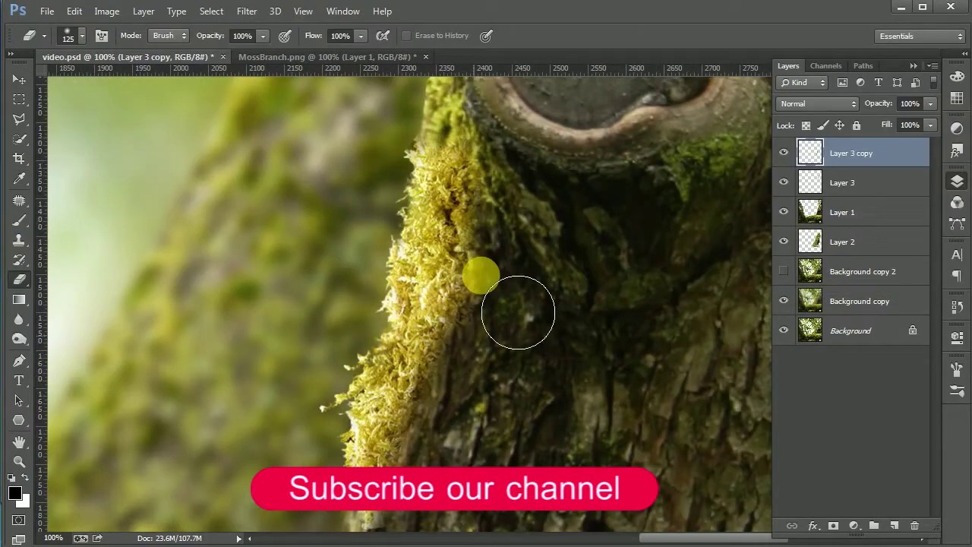
mouse_move(516, 310)
left_mouse_down()
mouse_move(509, 261)
mouse_move(491, 359)
left_mouse_up()
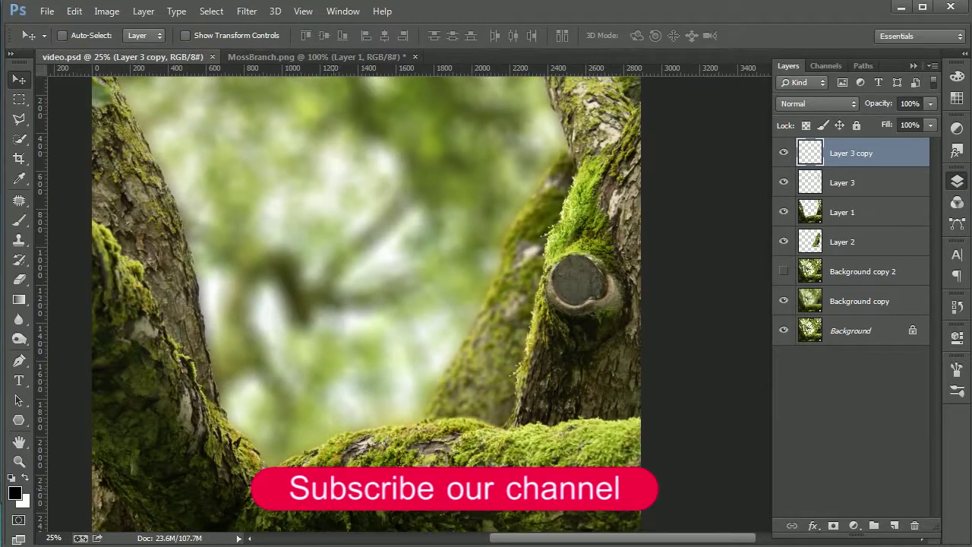
Drag the girl layer from person-822803.psd into video.psd and scale her to about 78%.
left_click(561, 55)
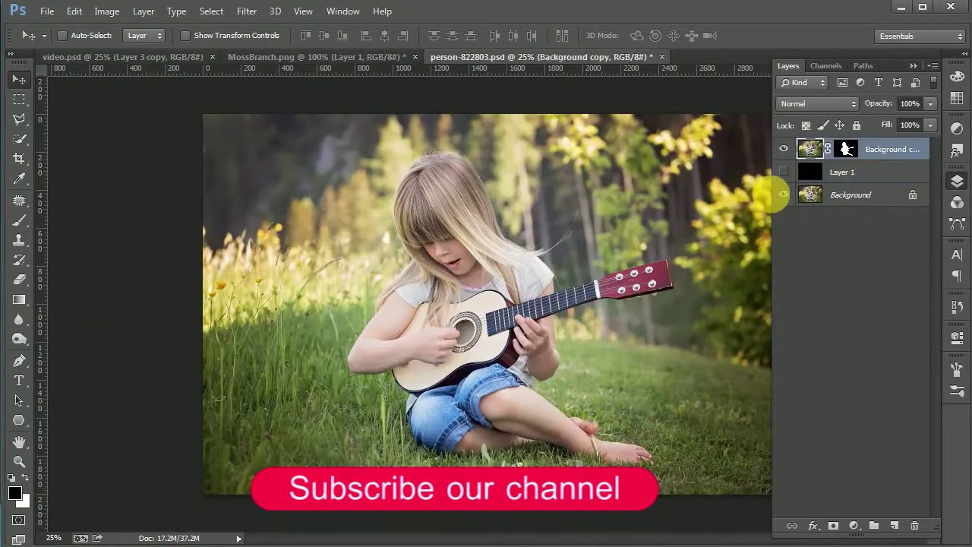
left_click_drag(485, 224, 412, 261)
key("ctrl+t")
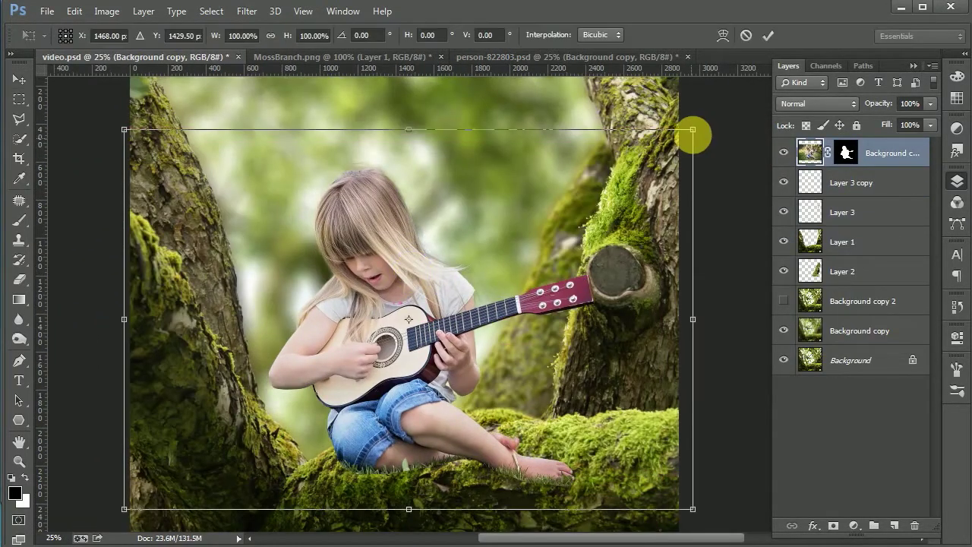
left_click_drag(693, 135, 630, 164)
key("Return")
Nudge the girl down and right so she sits on the mossy branch.
left_click_drag(454, 388, 460, 390)
key("ctrl+t")
key("Return")
left_click_drag(428, 442, 433, 448)
scroll(438, 453, "up", 1)
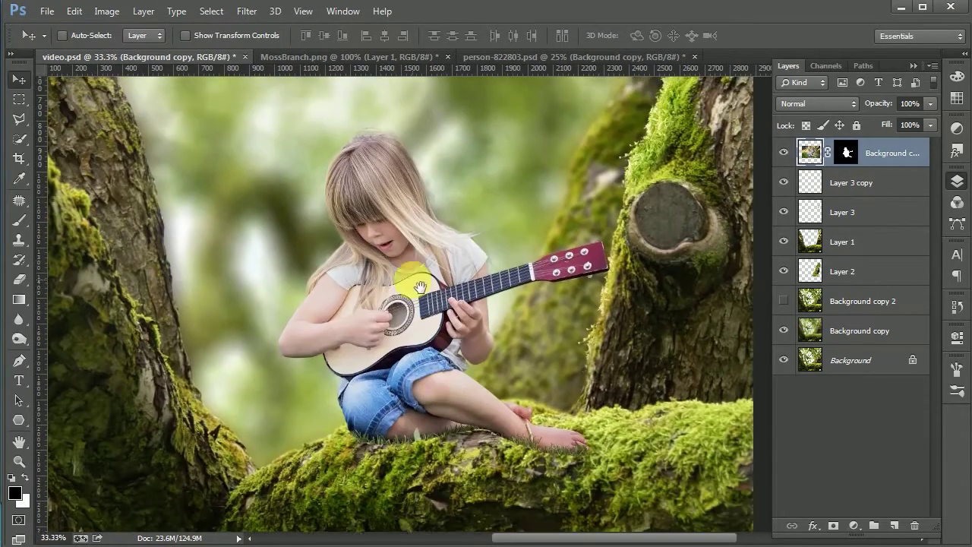
scroll(412, 296, "down", 1)
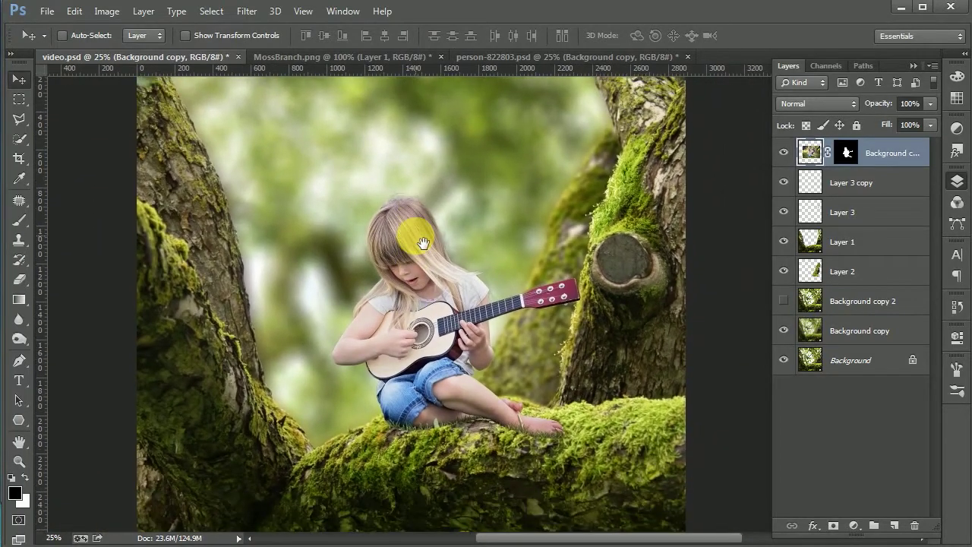
scroll(413, 243, "down", 1)
scroll(414, 235, "up", 1)
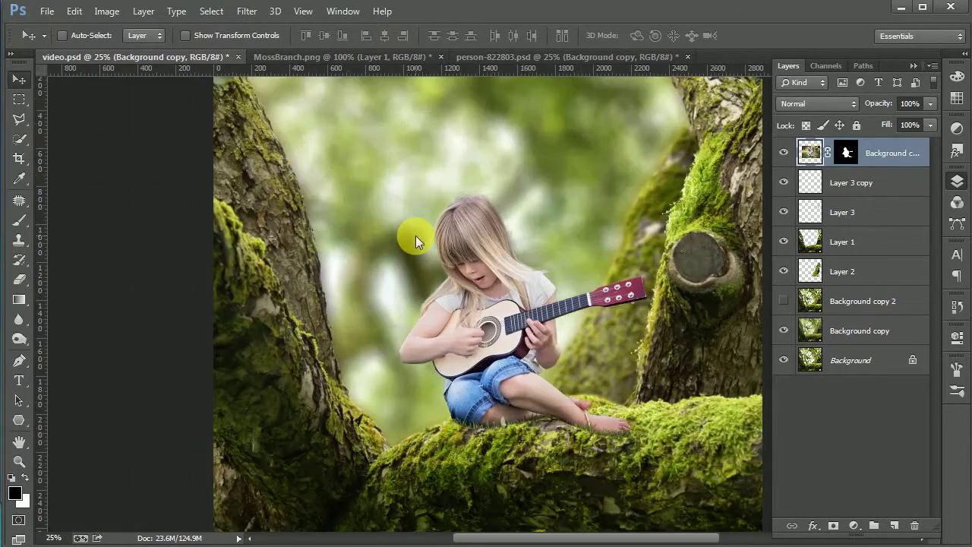
left_click_drag(479, 340, 462, 343)
scroll(458, 336, "up", 1)
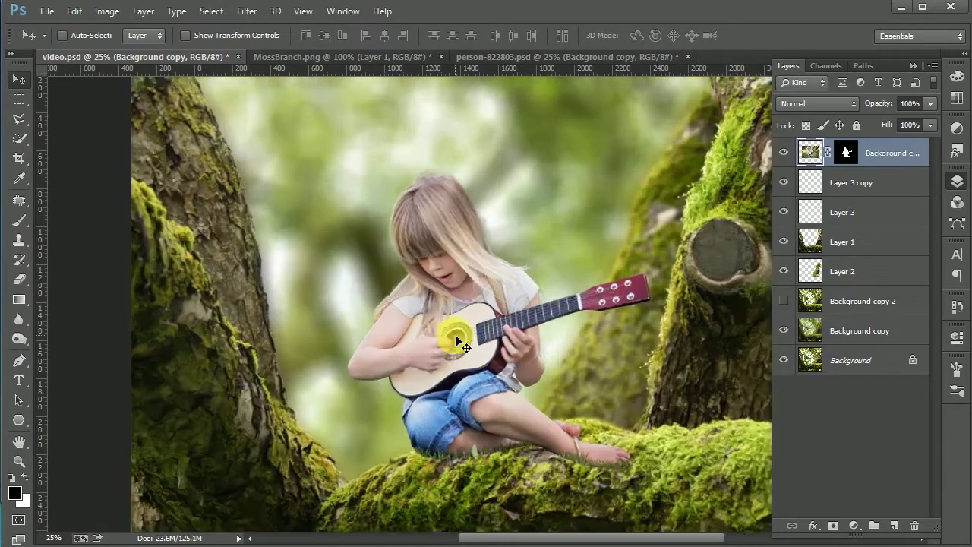
Add Layer 4 below the girl and group the background layers into bg.
scroll(465, 258, "up", 3)
scroll(469, 219, "down", 1)
scroll(466, 354, "down", 1)
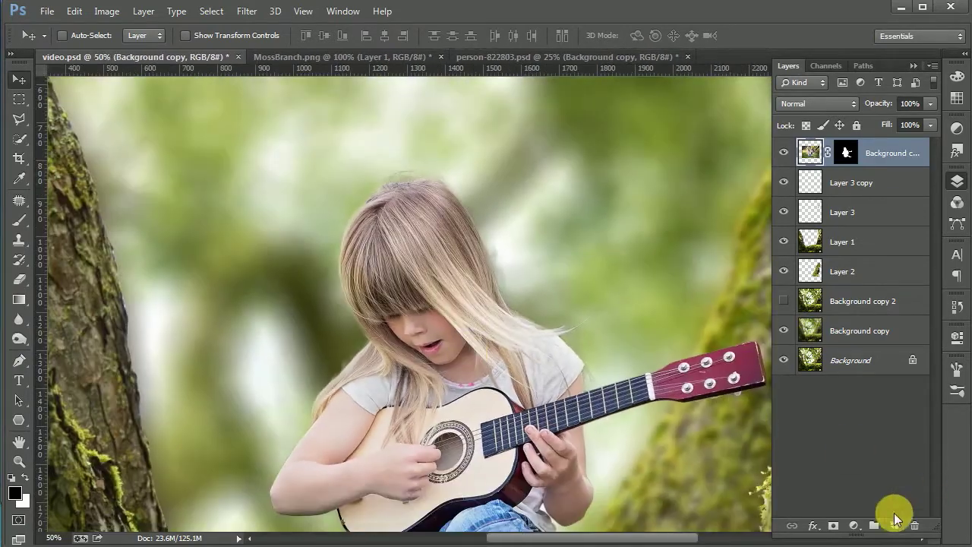
left_click(893, 524)
left_click_drag(868, 152, 869, 219)
left_click(869, 213)
left_click(868, 360, "shift")
key("ctrl+g")
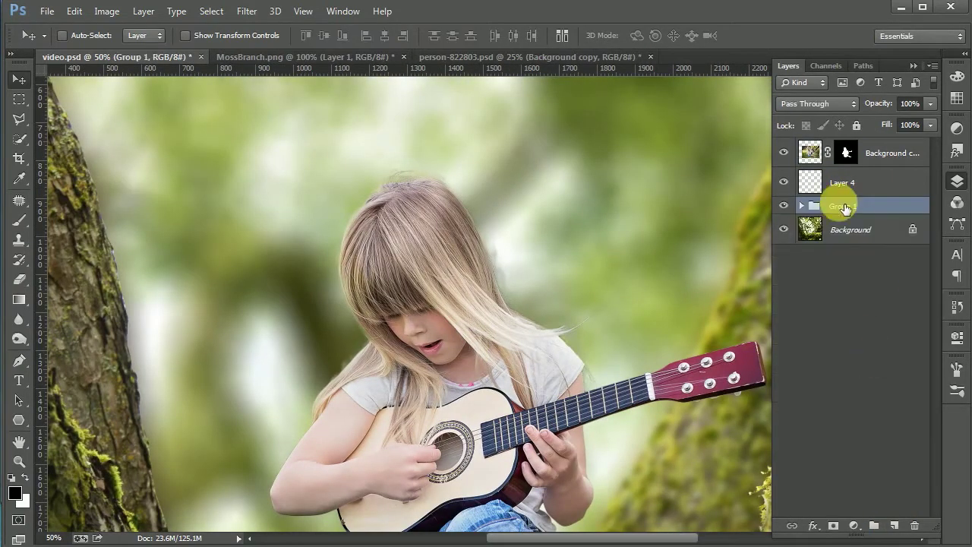
On Layer 4, pick the 279 px hair-strand brush and sample the girl's hair colour.
left_click(842, 182)
left_click(19, 220)
right_click(321, 262)
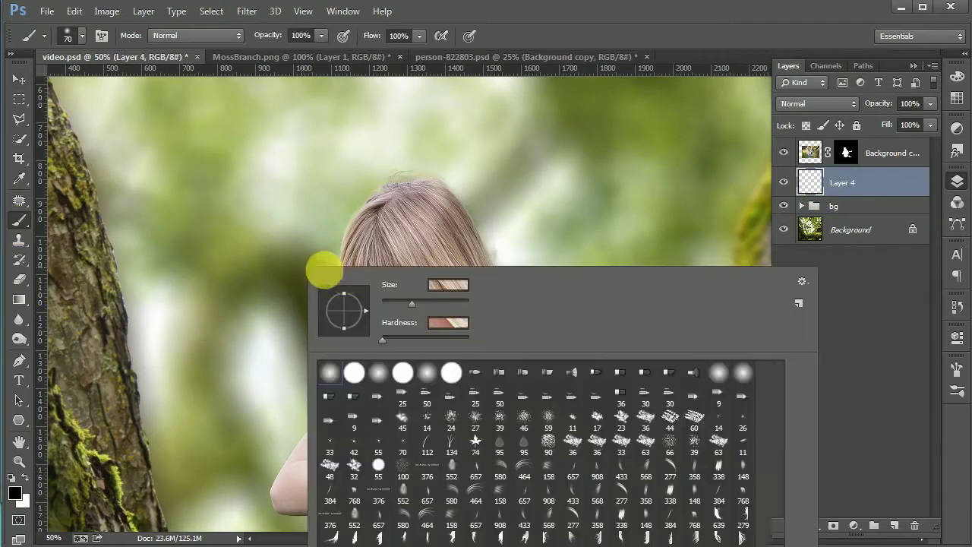
left_click(766, 431)
left_click(185, 242)
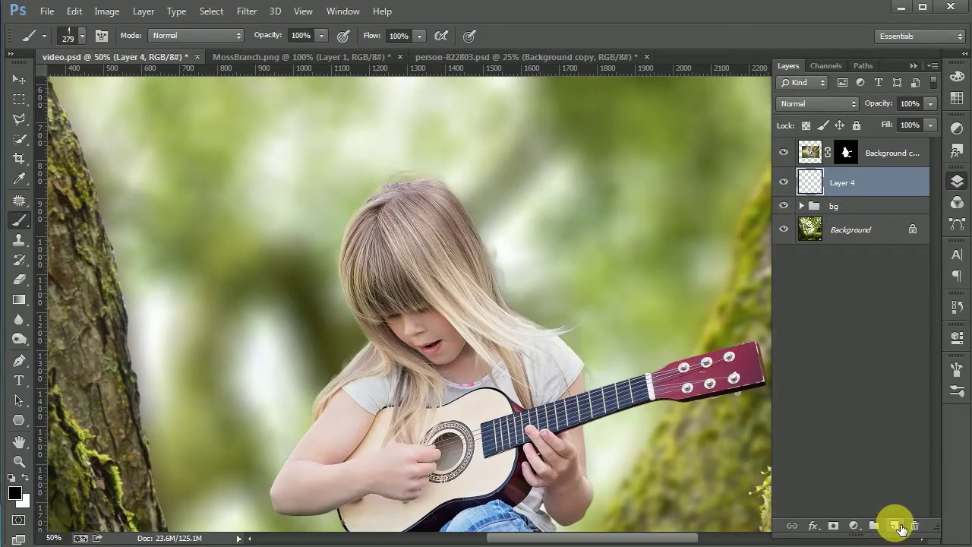
left_click(14, 493)
left_click(485, 253)
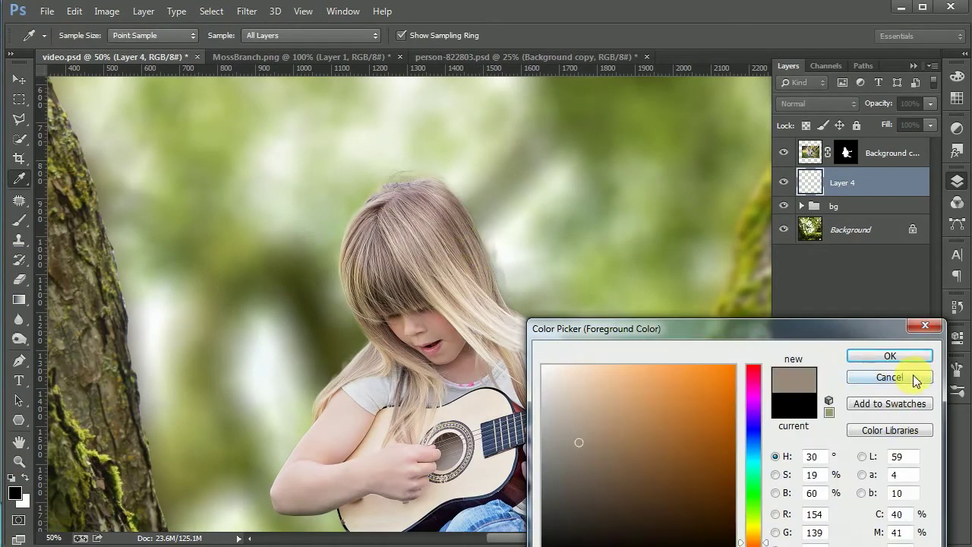
left_click(890, 355)
Reselect the hair-shaped brush and enlarge it to 580 px.
right_click(444, 249)
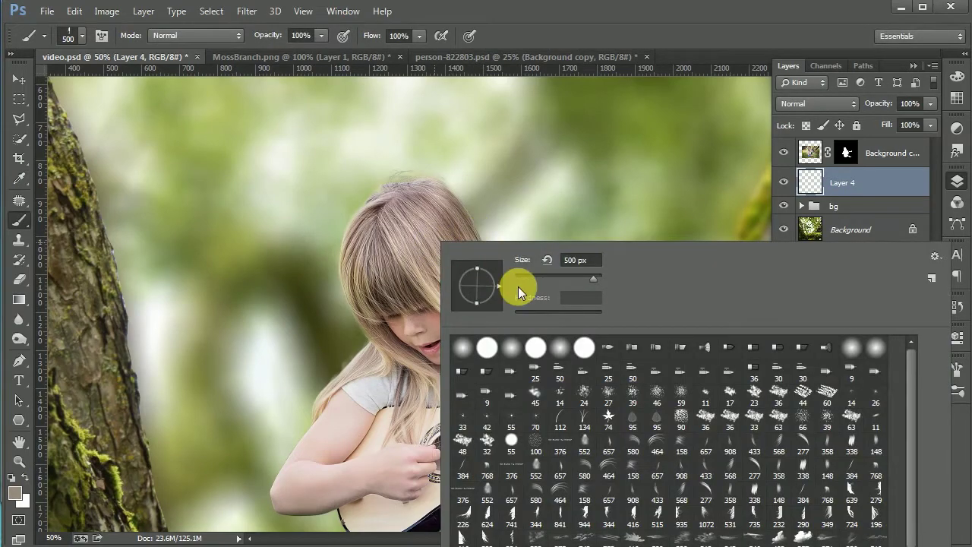
right_click(362, 336)
double_click(618, 369)
right_click(299, 282)
key("Escape")
right_click(384, 302)
key("Escape")
Add Layers 5 and 6 at the top and stamp light beige hair strands near the upper left.
key("ctrl+shift+alt+n")
left_click_drag(843, 182, 842, 149)
left_click(353, 233)
key("Return")
key("e")
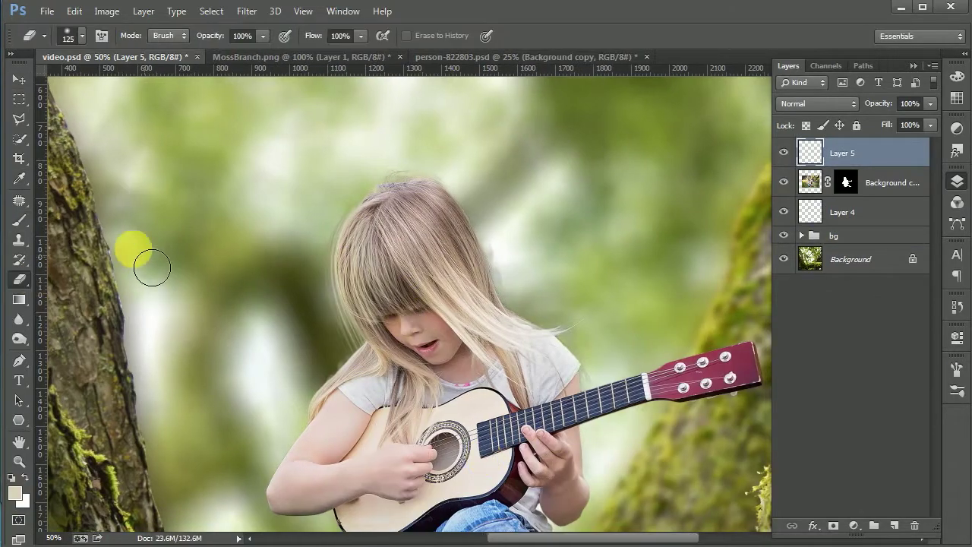
key("b")
right_click(535, 273)
key("Escape")
key("ctrl+shift+alt+n")
left_click(231, 242)
Rotate the duplicated hair strands and scale them to about 56% near her head.
key("v")
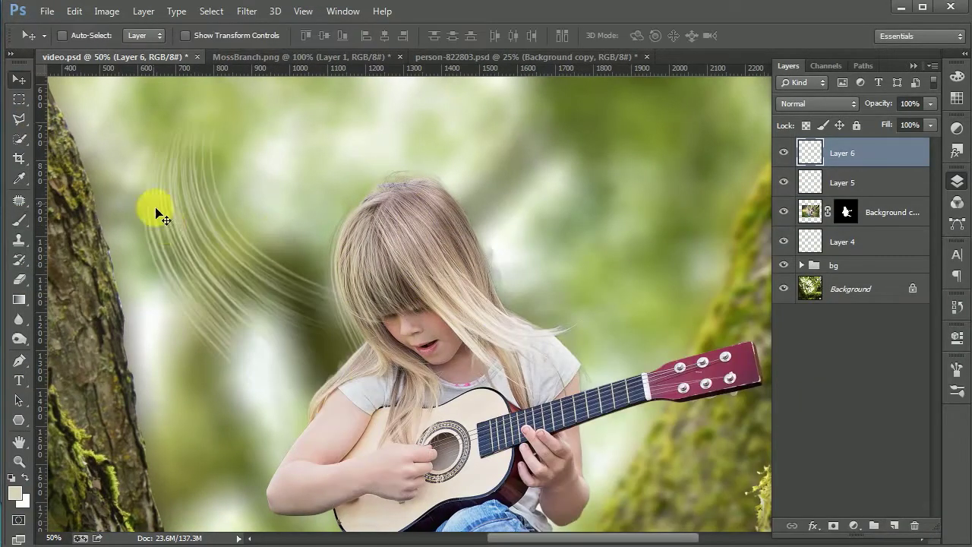
key("ctrl+t")
right_click(259, 286)
left_click(358, 482)
mouse_move(354, 261)
left_mouse_down()
mouse_move(607, 278)
mouse_move(587, 367)
left_mouse_up()
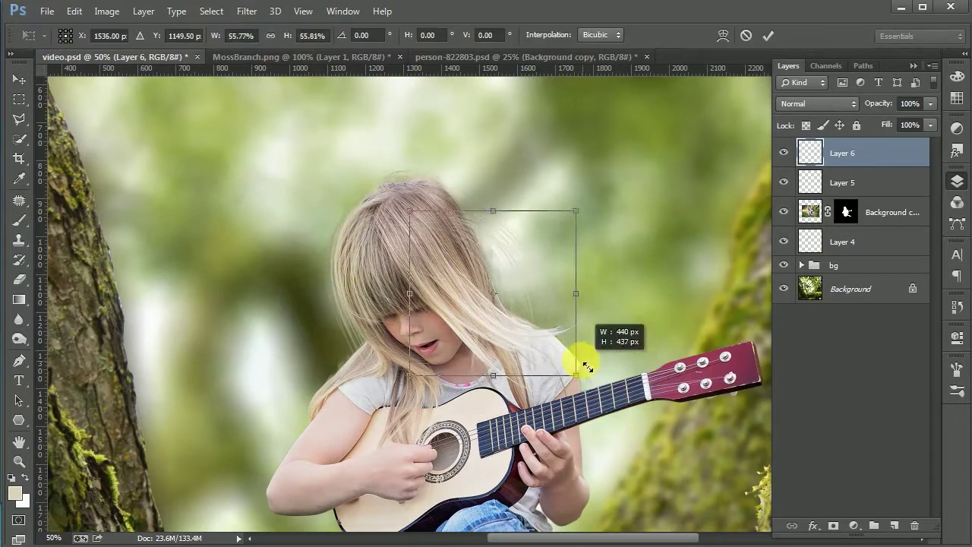
key("Return")
Move Layer 6 below Layer 4, lock its transparent pixels, and place the strands around her head.
key("ctrl+bracketleft")
key("ctrl+bracketleft")
key("ctrl+bracketleft")
scroll(490, 319, "up", 2)
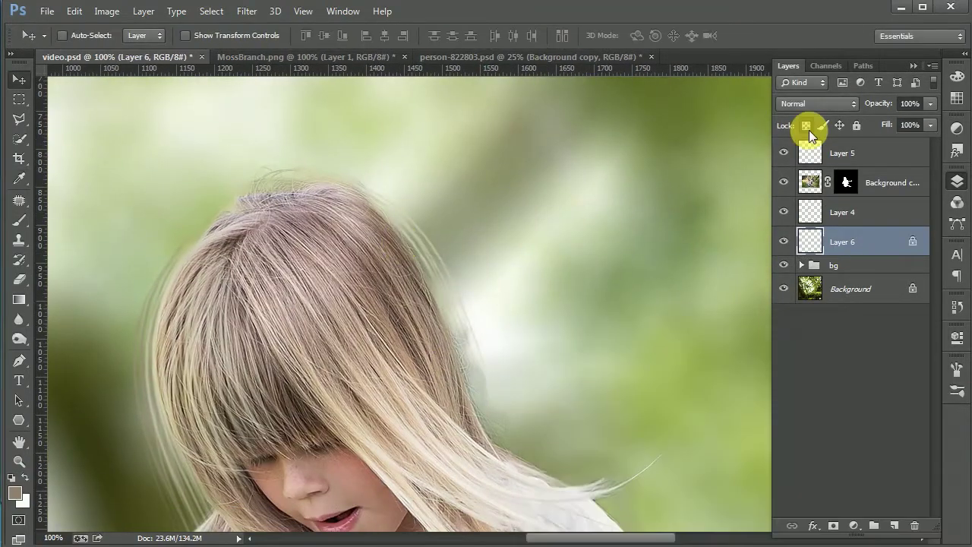
left_click(809, 129)
mouse_move(644, 202)
left_mouse_down()
mouse_move(603, 308)
mouse_move(579, 307)
left_mouse_up()
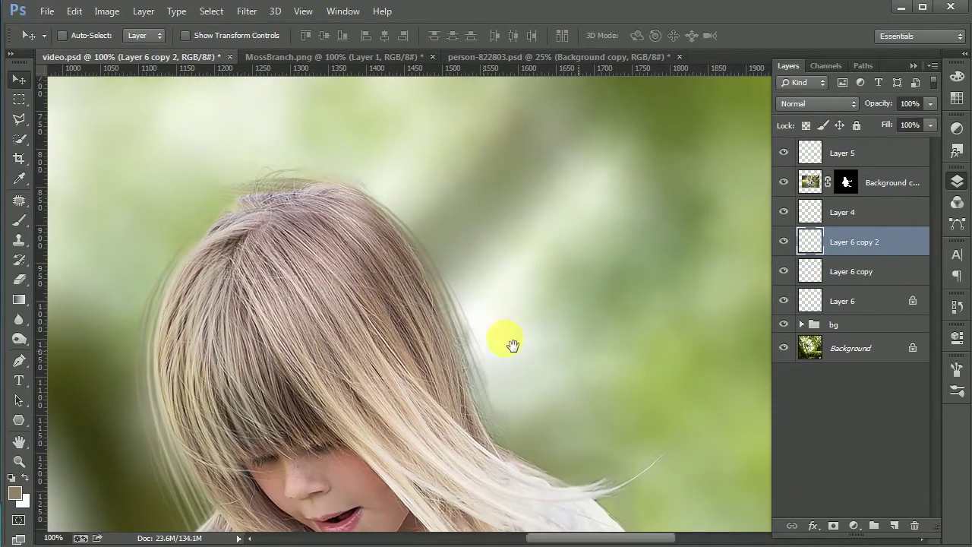
scroll(579, 307, "down", 2)
Select Layer 5 and set up a brush for painting on the girl's mask.
left_click(835, 152)
key("e")
key("v")
scroll(531, 262, "up", 2)
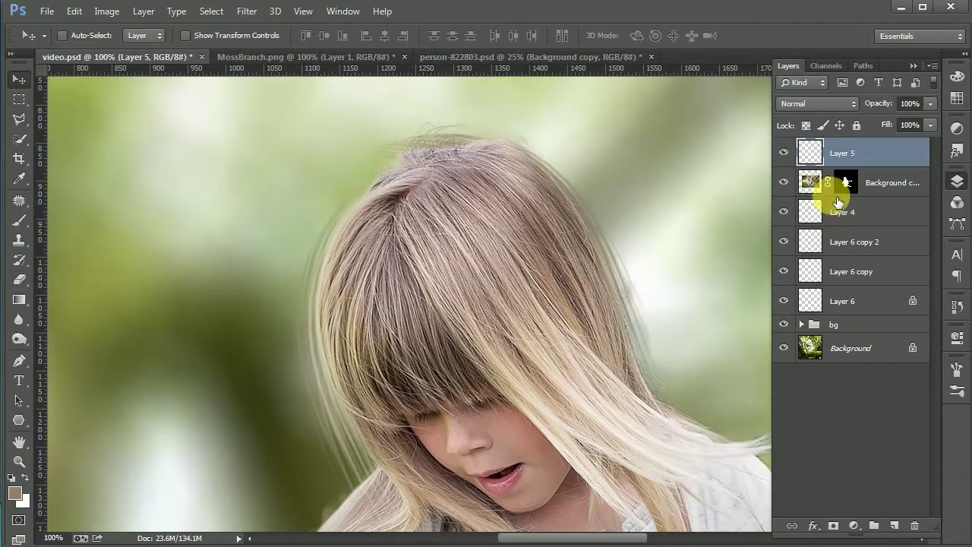
key("alt+bracketleft")
key("b")
right_click(273, 199)
key("p")
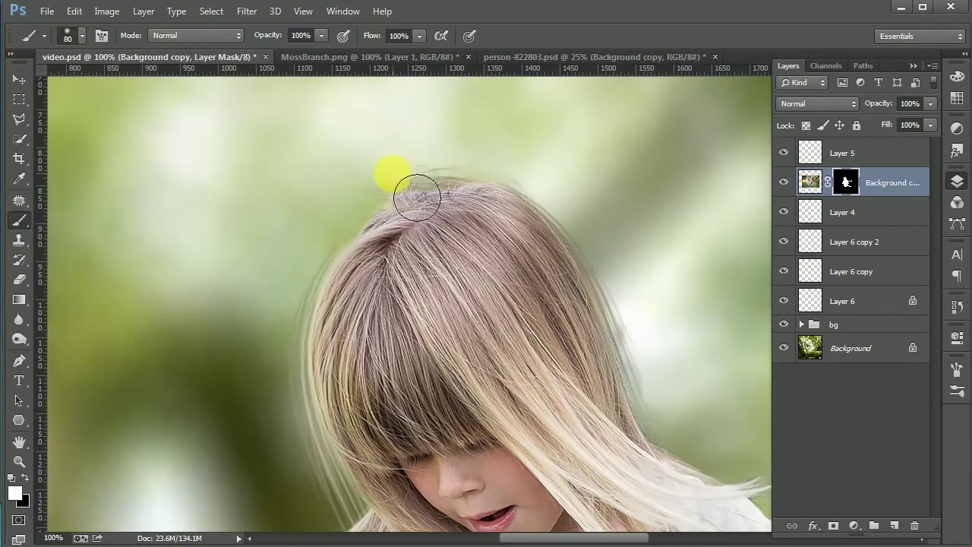
Select the Layer 6 copy hair strands to clean up stray strands, then reselect Layer 5.
left_click(790, 243)
left_click(19, 279)
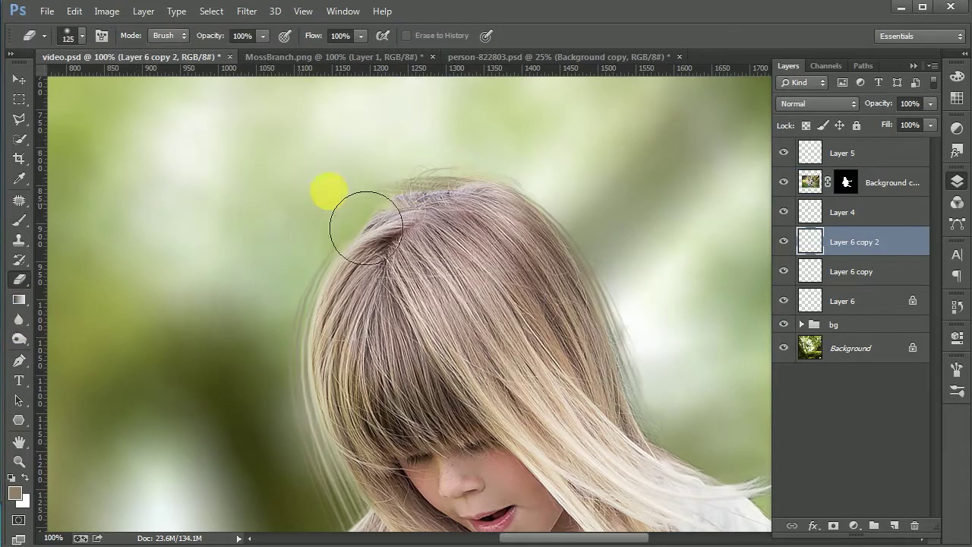
key("alt+bracketleft")
key("alt+bracketleft")
key("v")
scroll(456, 151, "down", 2)
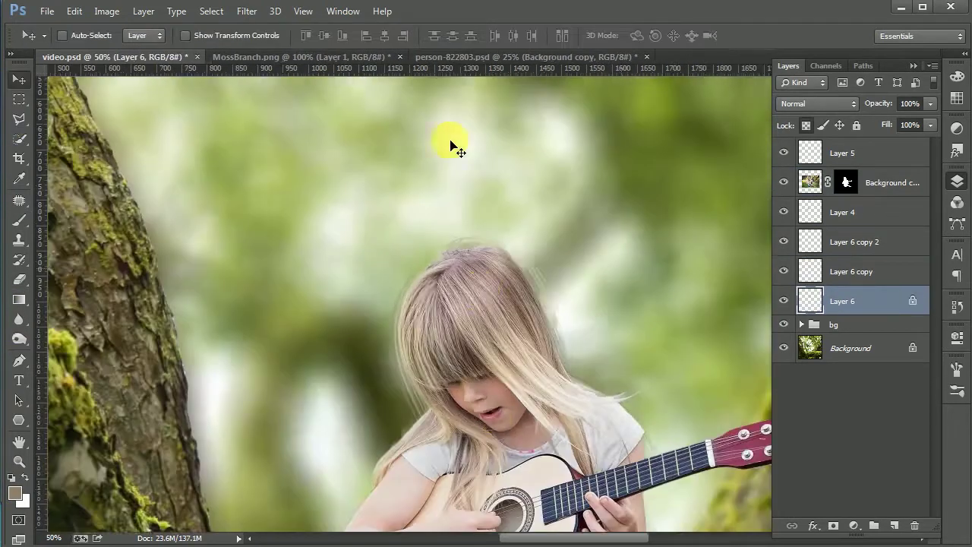
left_click(842, 152)
scroll(727, 200, "up", 1)
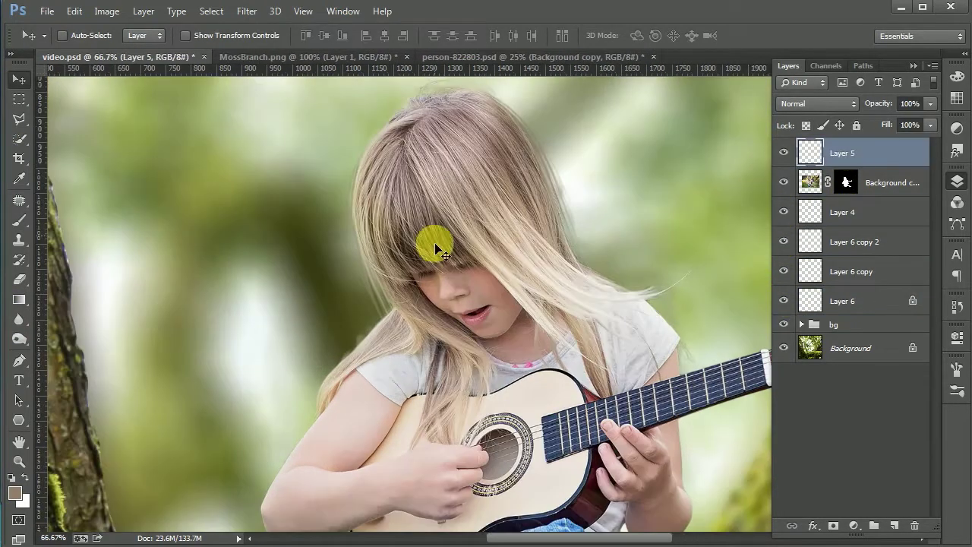
Touch up the Background copy mask along the top of her hair, then view the whole scene.
key("e")
scroll(425, 266, "down", 2)
key("v")
scroll(512, 278, "up", 3)
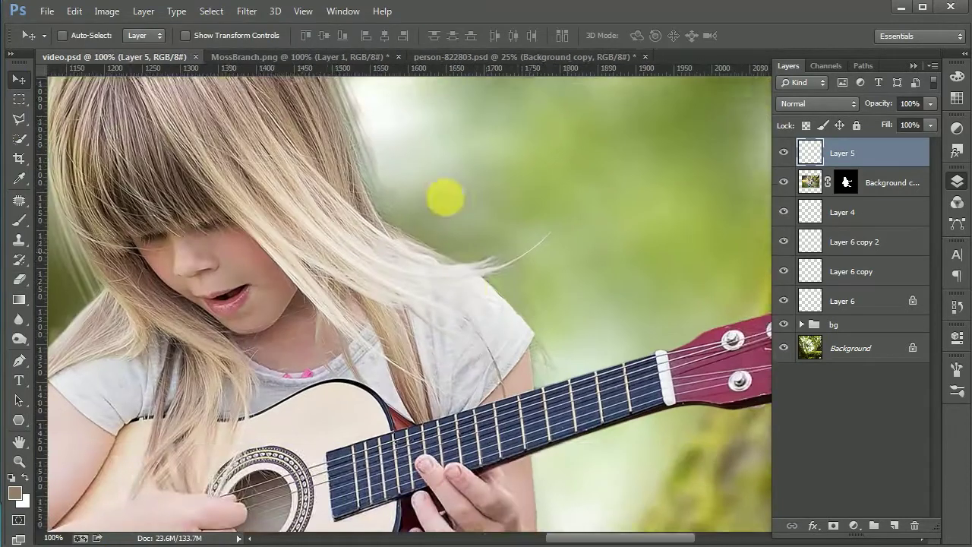
left_click(851, 185)
left_click(19, 279)
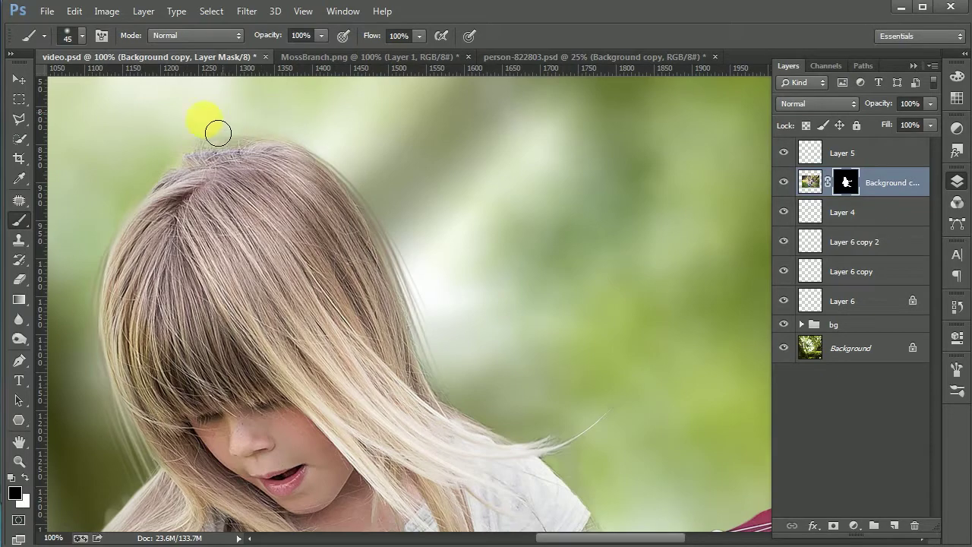
left_click_drag(305, 125, 316, 179)
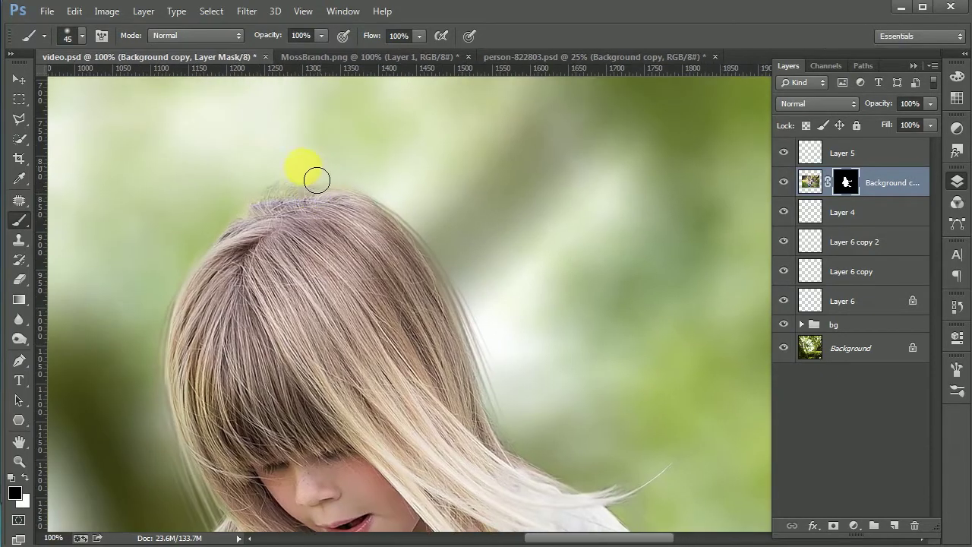
key("ctrl+0")
left_click(19, 79)
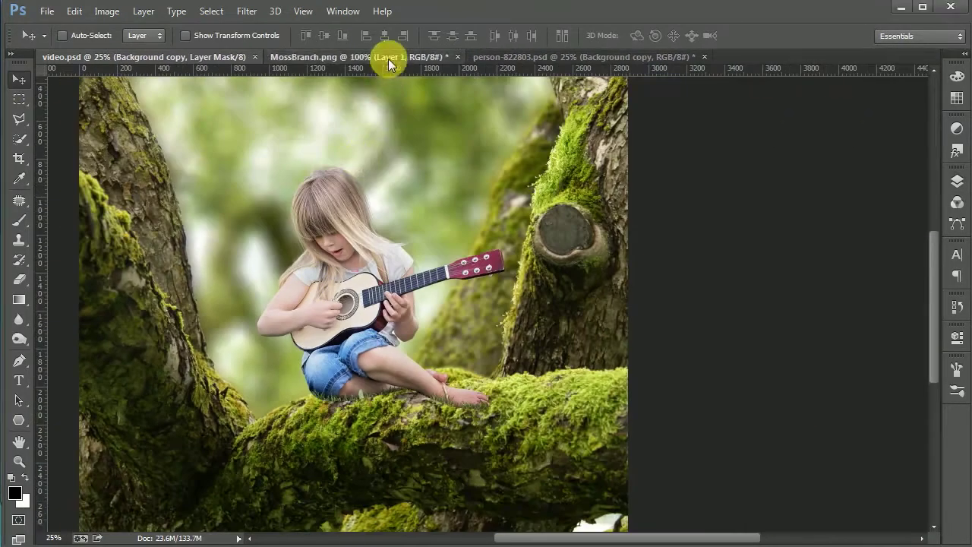
Bring the moss from MossBranch into video.psd and lay it along the branch under the girl.
left_click(388, 58)
left_click_drag(794, 329, 501, 425)
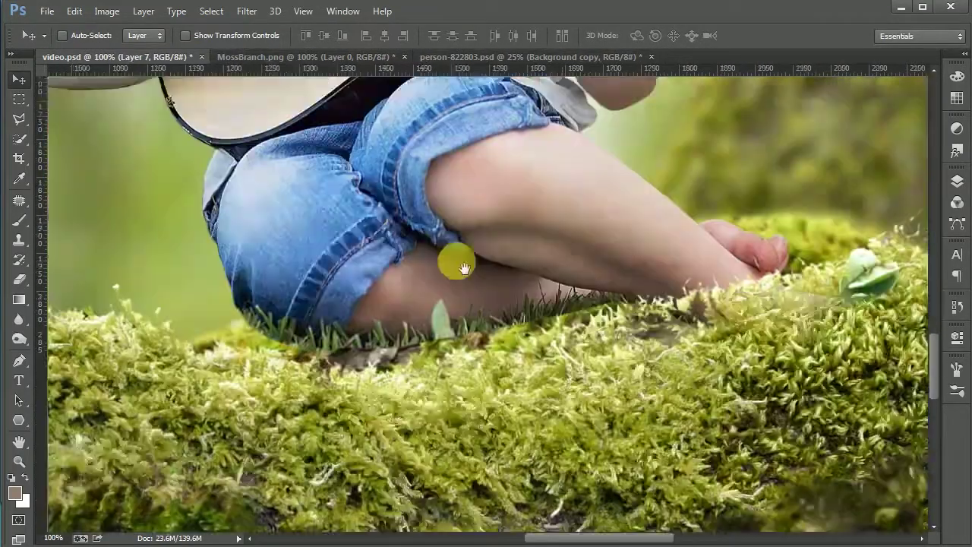
mouse_move(455, 260)
left_mouse_down()
mouse_move(430, 368)
mouse_move(638, 370)
left_mouse_up()
key("ctrl+minus")
key("ctrl+minus")
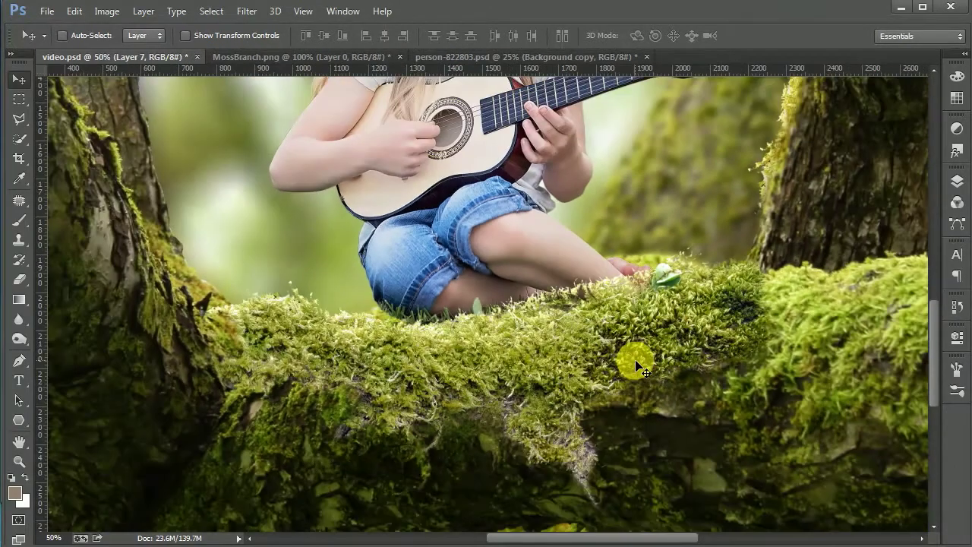
key("ctrl+plus")
key("ctrl+plus")
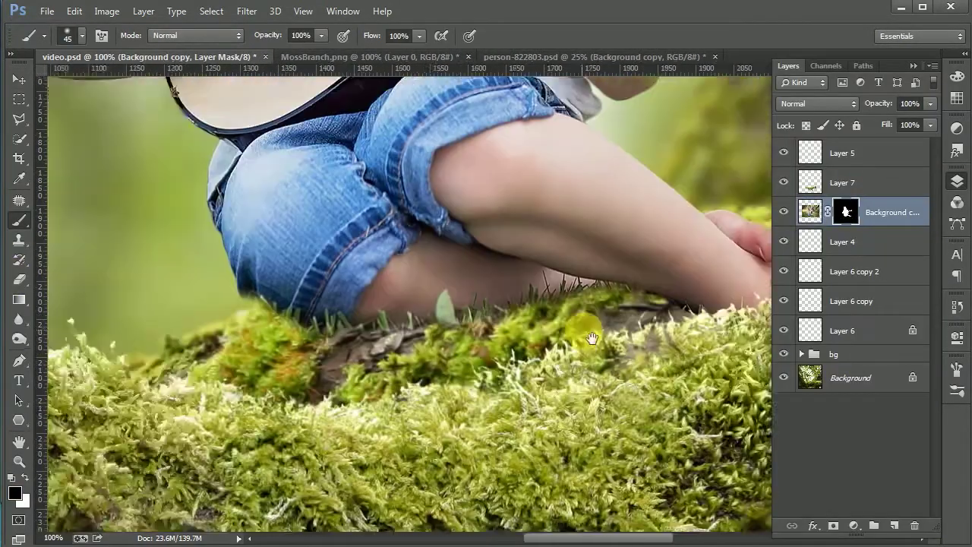
Fine-tune the moss layer's position beneath the girl's legs.
key("v")
left_click_drag(347, 403, 412, 384)
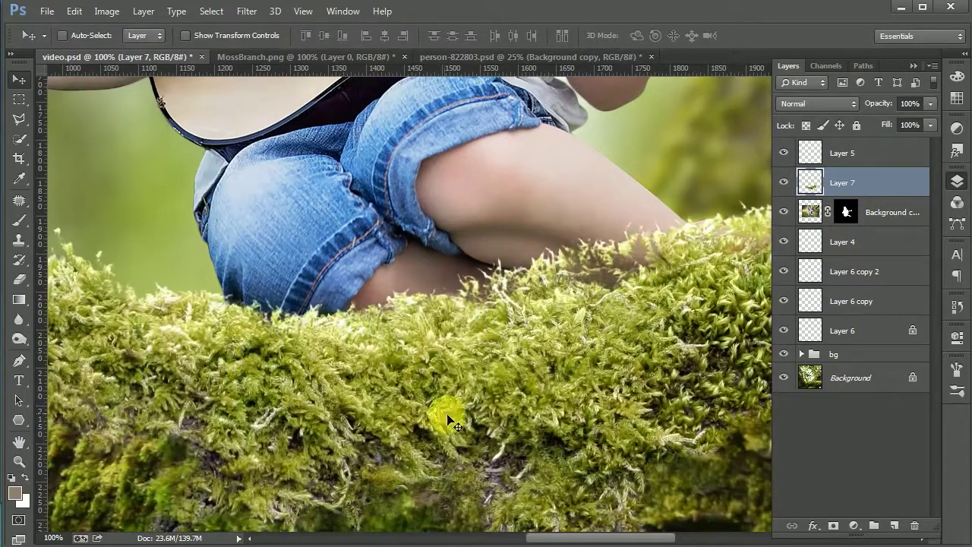
key("ctrl+minus")
key("ctrl+minus")
key("ctrl+minus")
key("ctrl+plus")
key("ctrl+plus")
key("ctrl+plus")
left_click_drag(434, 423, 460, 357)
Mask the moss layer, painting black over the girl's foot and the moss edge at right.
key("b")
key("d")
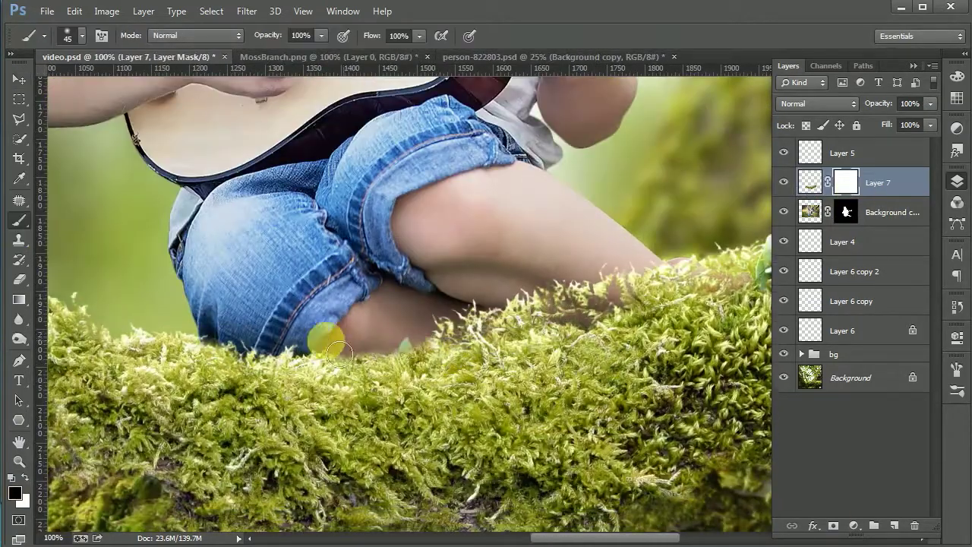
scroll(577, 323, "right", 3)
left_click_drag(558, 323, 497, 337)
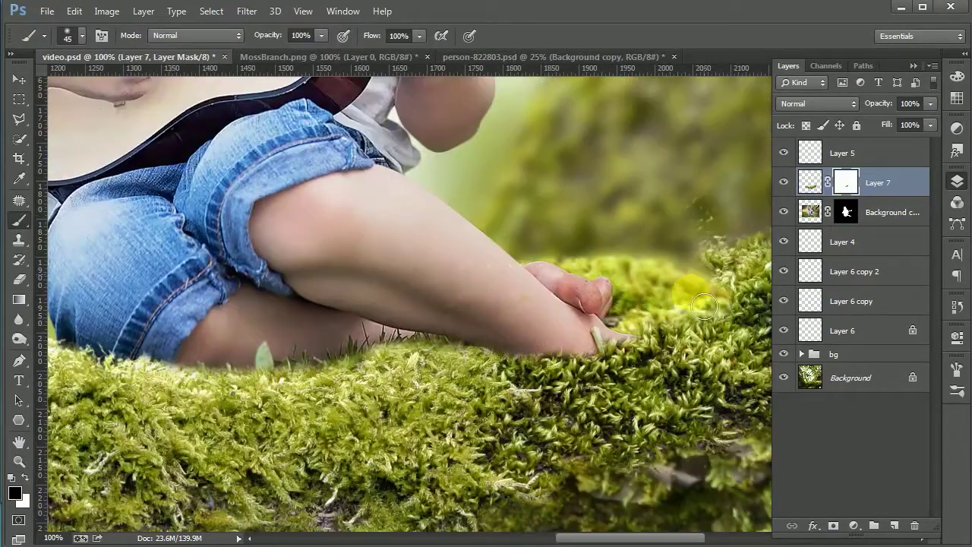
scroll(650, 294, "right", 2)
left_click_drag(710, 296, 717, 307)
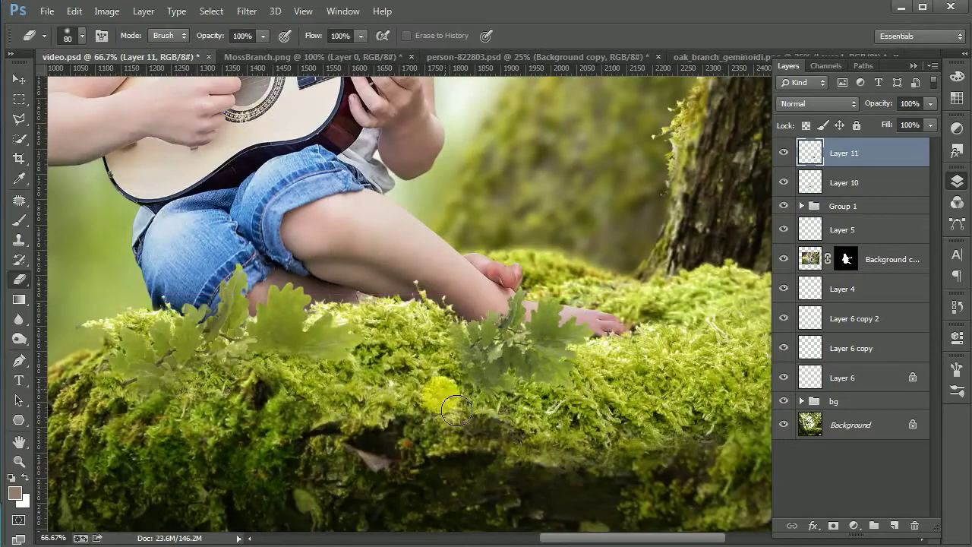
Place oak leaves near her feet, with copies at left and behind her leg.
left_click_drag(572, 367, 549, 346)
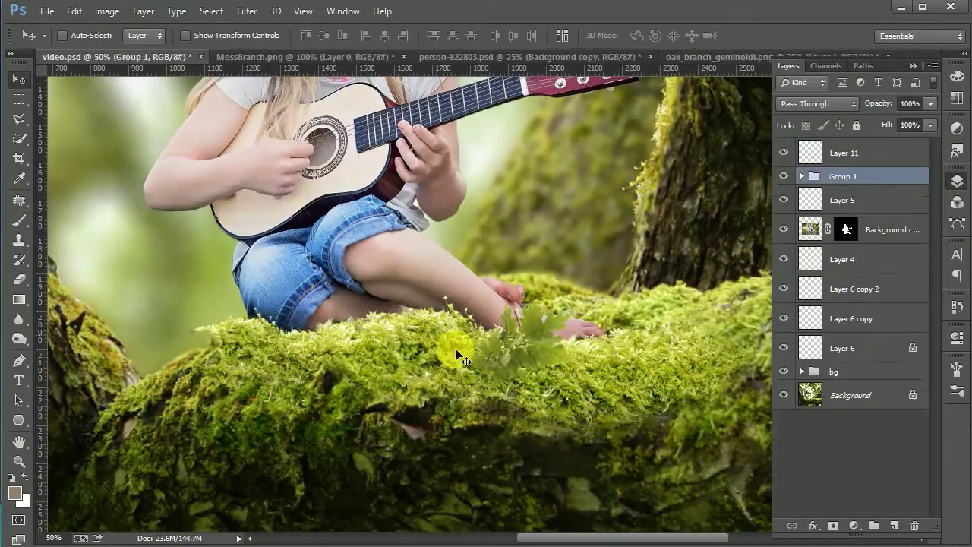
left_click_drag(455, 355, 307, 325)
left_click_drag(289, 384, 543, 360)
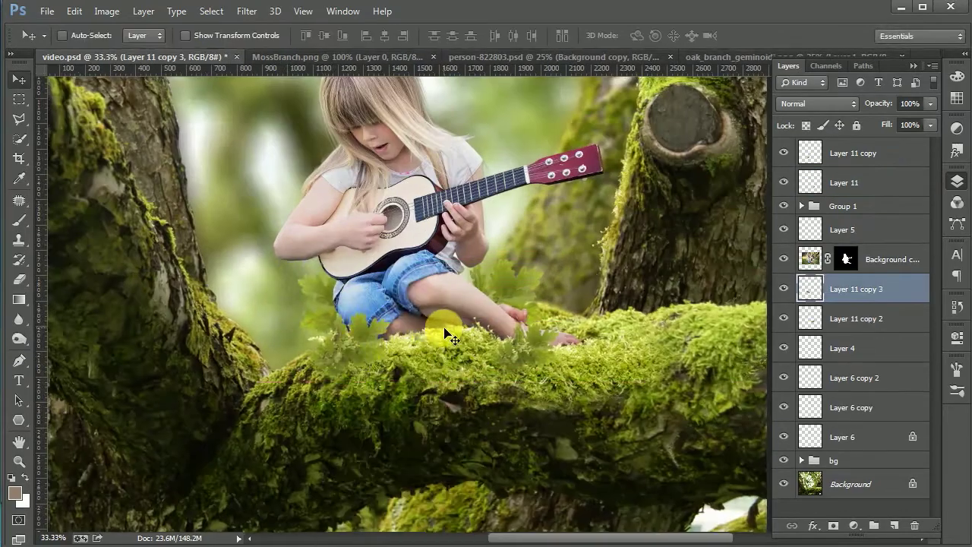
left_click(247, 11)
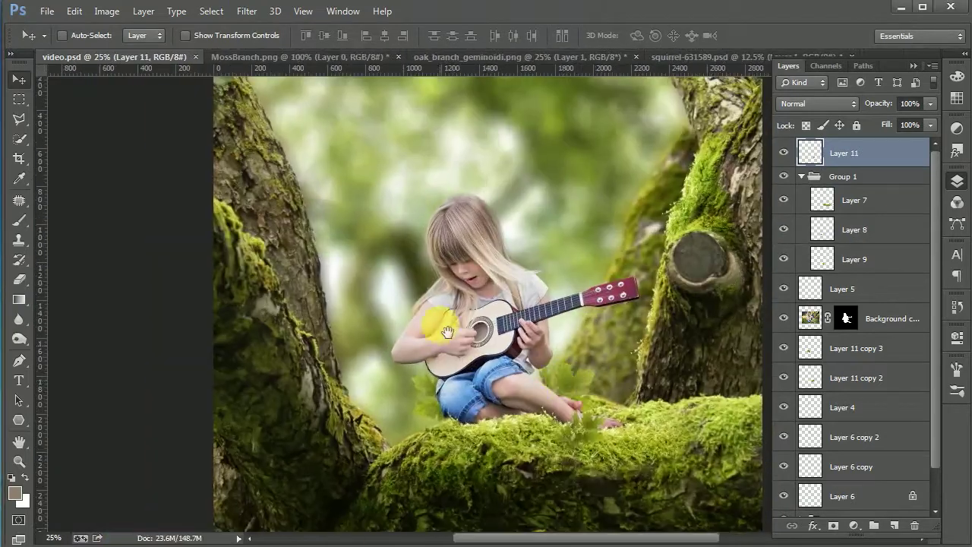
Bring the cut-out squirrel layer into the main composite.
key("alt+BackSpace")
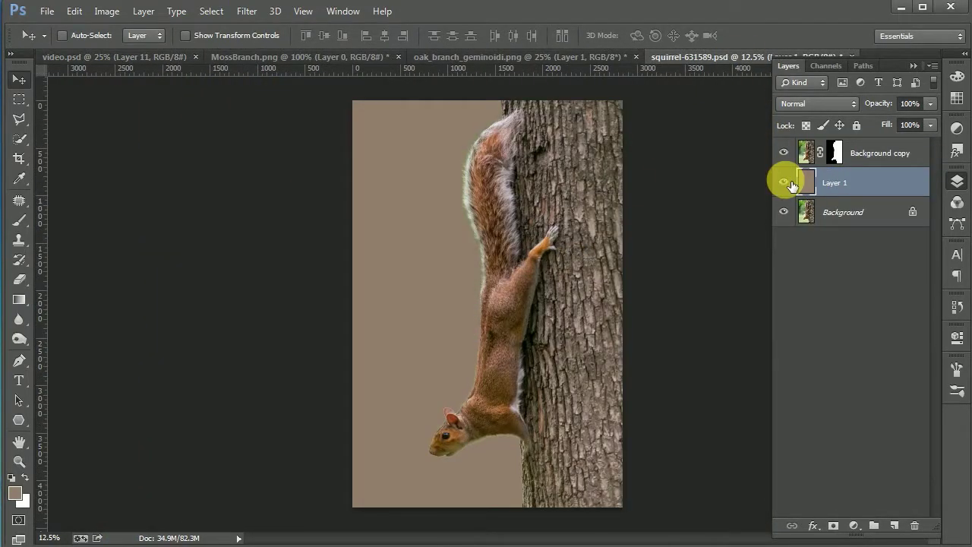
left_click(861, 153)
mouse_move(486, 304)
left_mouse_down()
mouse_move(171, 60)
mouse_move(325, 245)
left_mouse_up()
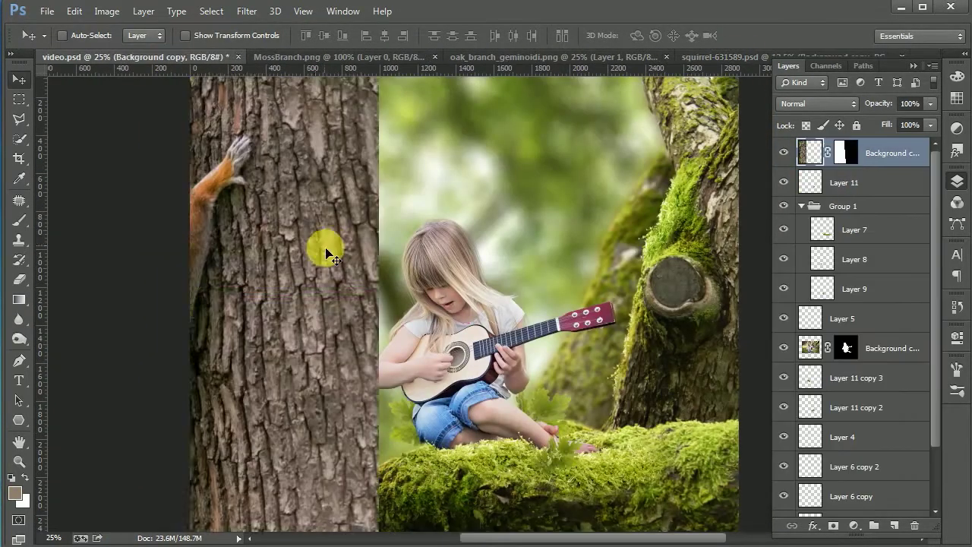
key("ctrl+minus")
Scale the squirrel down, flip it to face the girl, and move it onto the left tree.
key("ctrl+t")
mouse_move(481, 83)
left_mouse_down()
mouse_move(462, 144)
mouse_move(412, 174)
left_mouse_up()
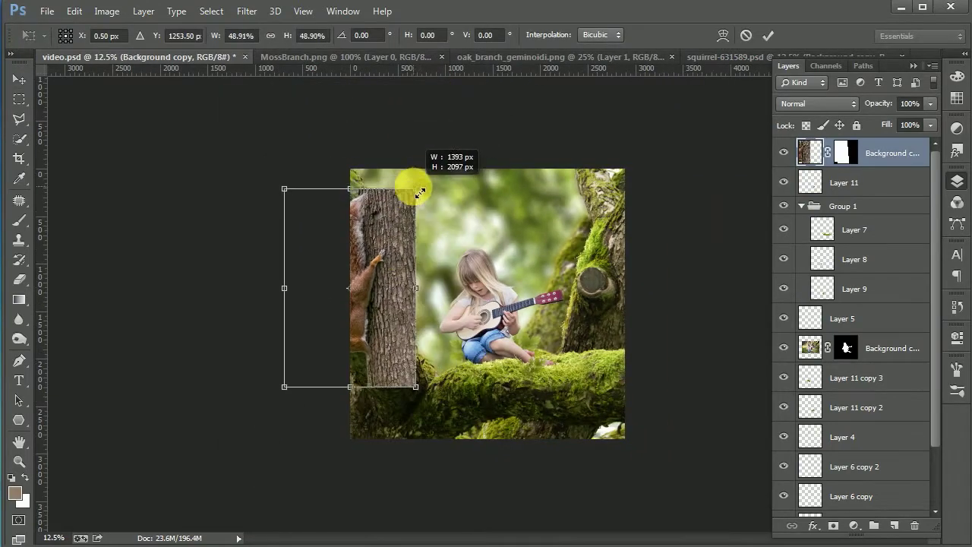
right_click(405, 250)
left_click(471, 440)
key("Return")
key("ctrl+plus")
key("ctrl+plus")
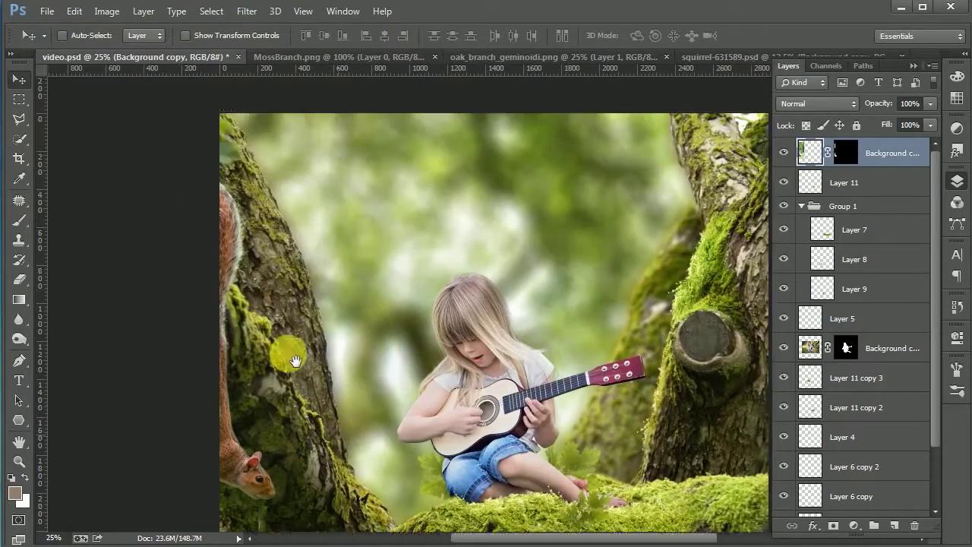
left_click_drag(286, 347, 331, 275)
Shrink the squirrel further and tilt it to follow the left trunk.
key("ctrl+t")
left_click_drag(430, 123, 373, 220)
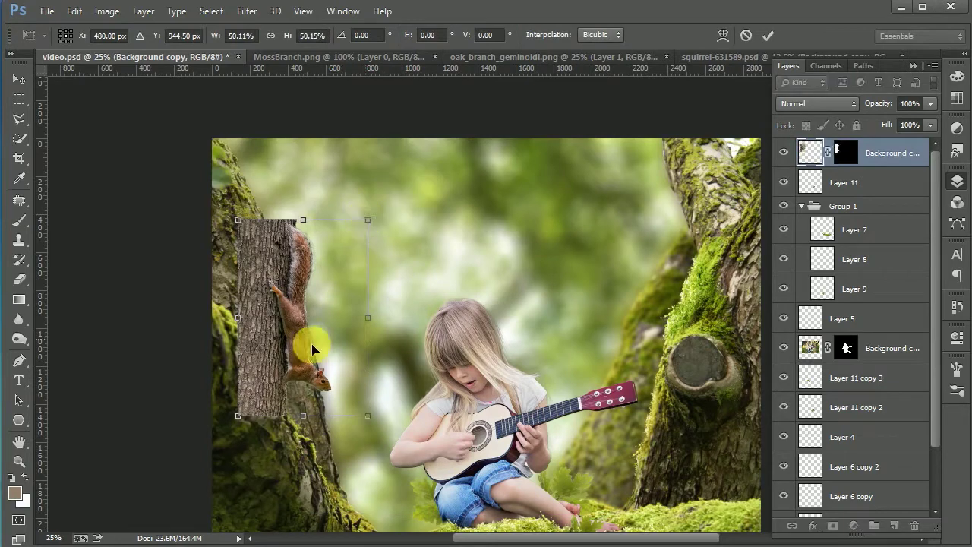
key("Return")
left_click_drag(311, 342, 347, 401)
key("ctrl+t")
left_click_drag(331, 460, 393, 456)
key("Return")
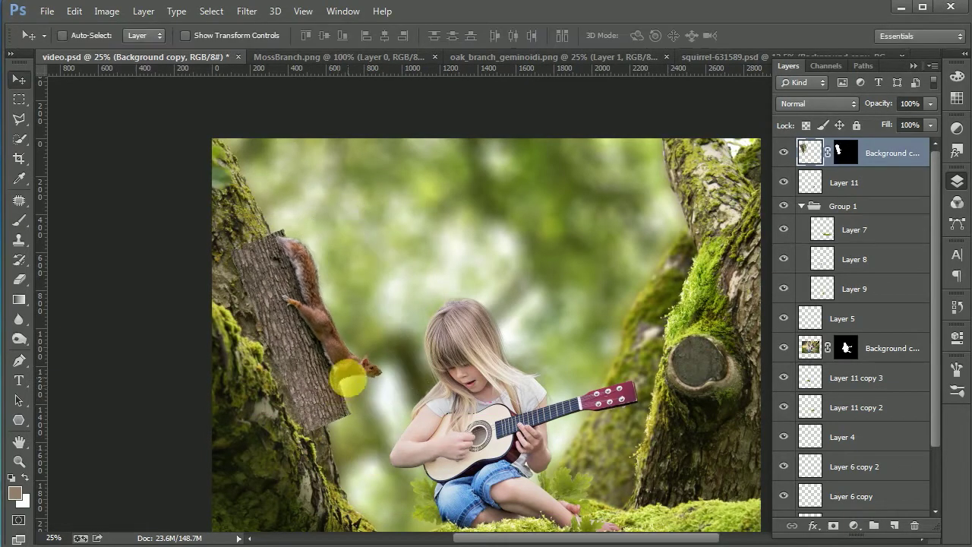
left_click_drag(347, 375, 336, 397)
Refine the squirrel's angle and position lower on the trunk, then save the composite.
key("ctrl+t")
left_click_drag(421, 216, 436, 230)
key("Return")
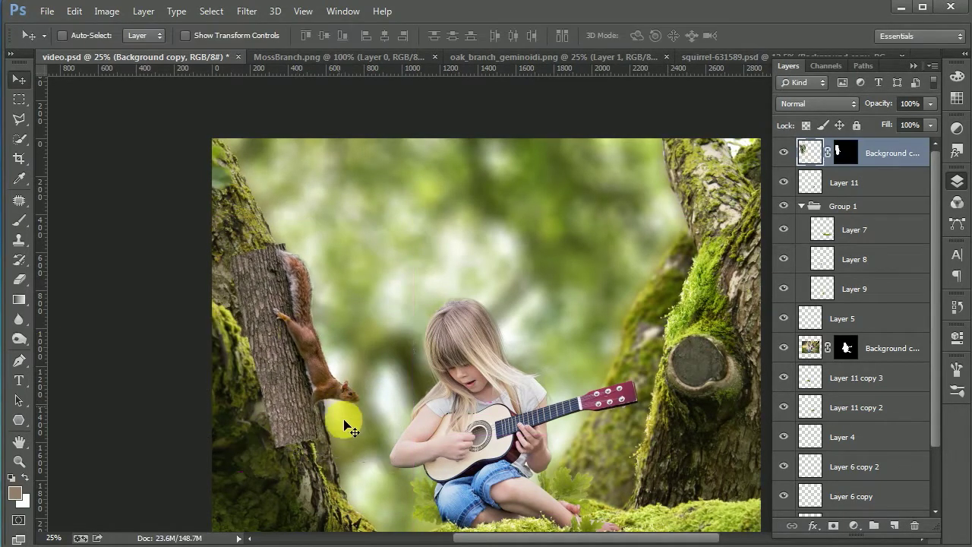
left_click_drag(337, 413, 357, 437)
key("ctrl+t")
left_click_drag(425, 496, 430, 491)
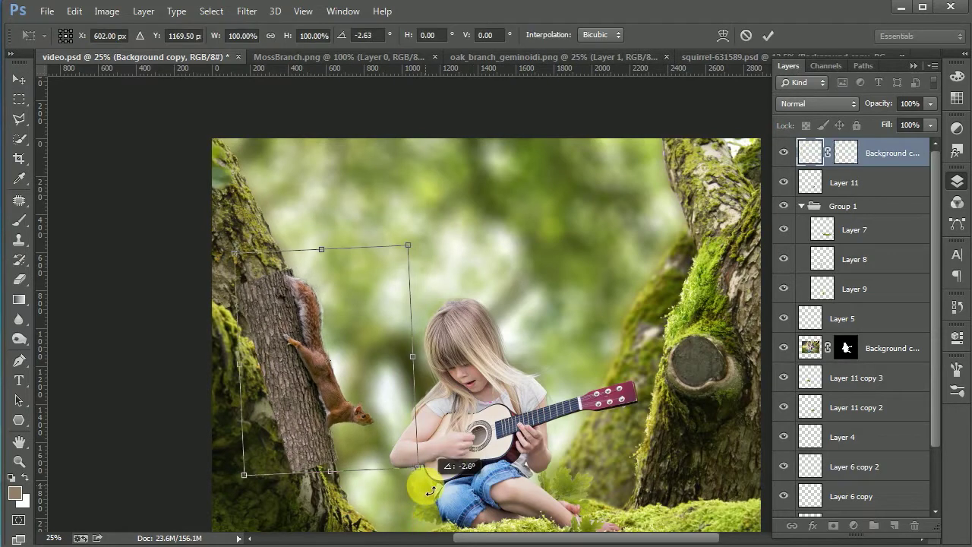
key("Return")
key("ctrl+s")
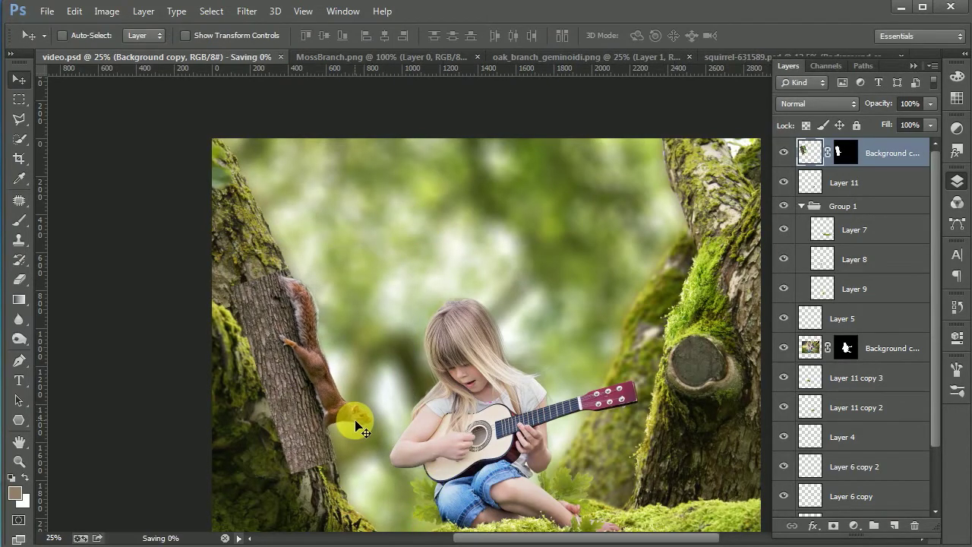
key("ctrl+plus")
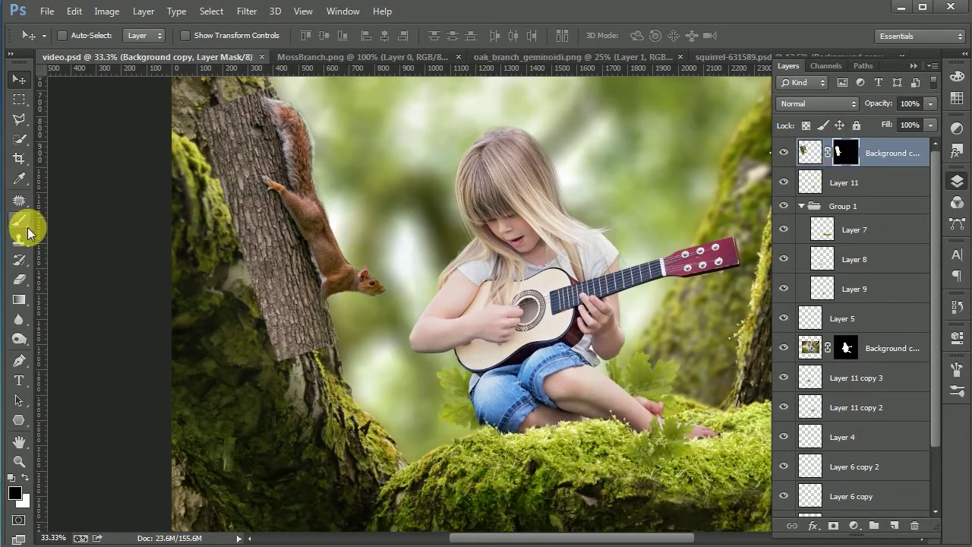
Hide the bark edges around the squirrel and review the blend.
key("e")
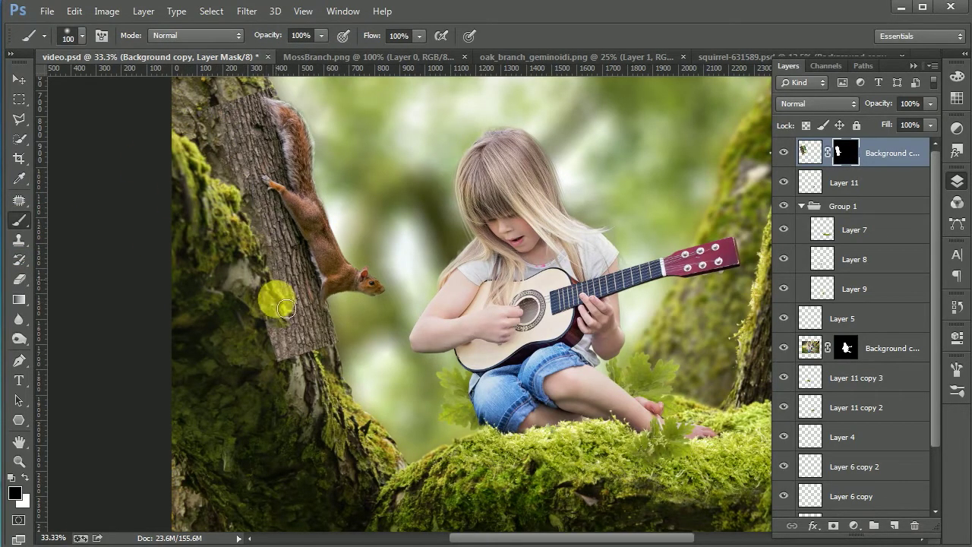
scroll(284, 159, "up", 3)
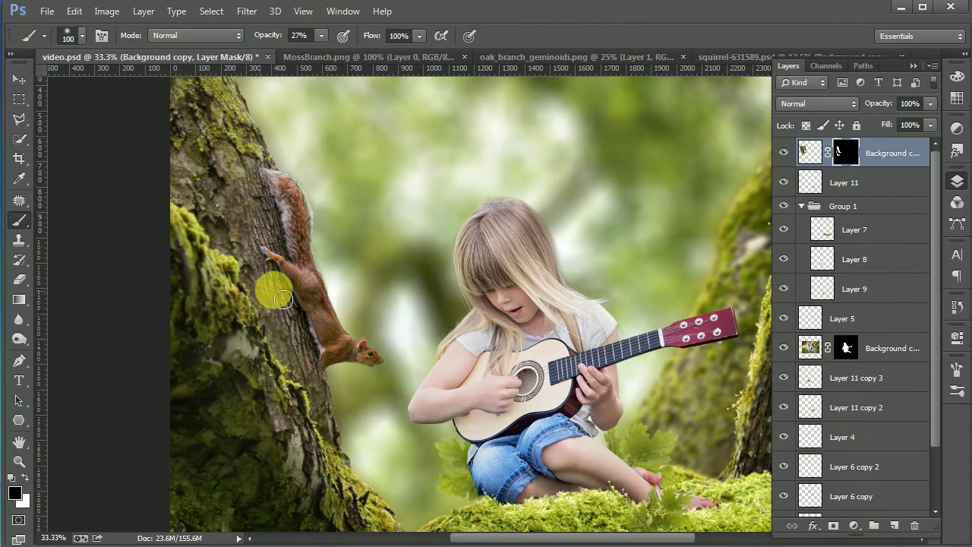
key("ctrl+minus")
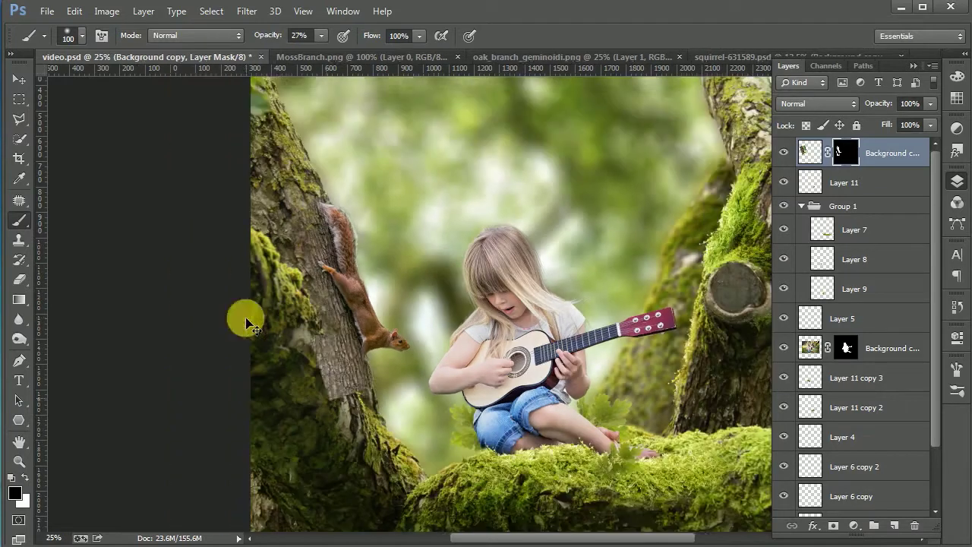
left_click(19, 79)
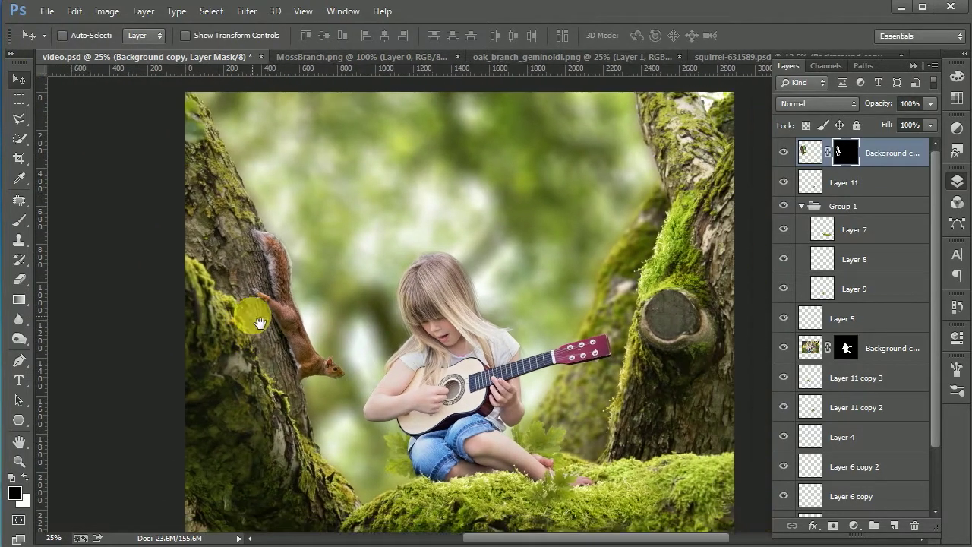
key("ctrl+plus")
key("ctrl+t")
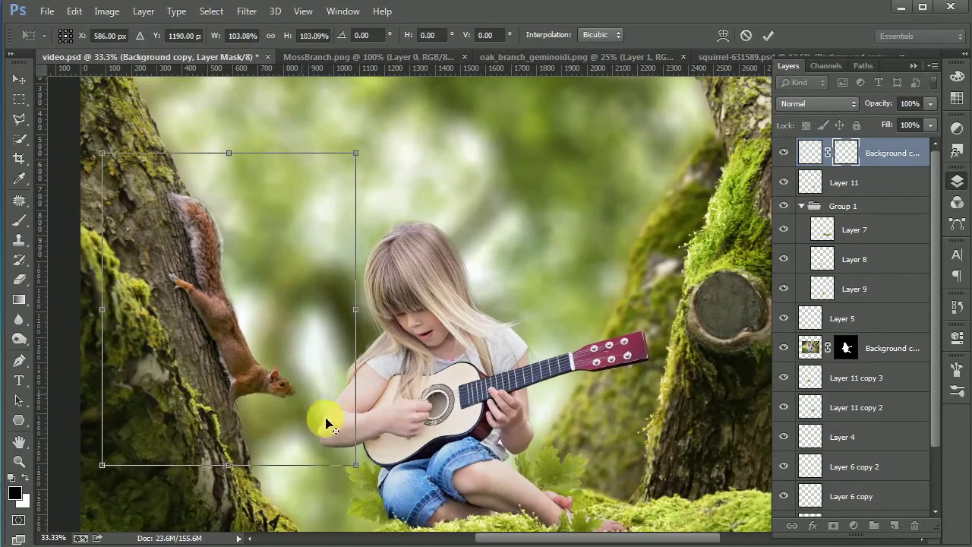
key("Escape")
Save the composite, review the whole scene, and select the girl's layer.
key("ctrl+minus")
key("ctrl+minus")
key("ctrl+s")
key("ctrl+plus")
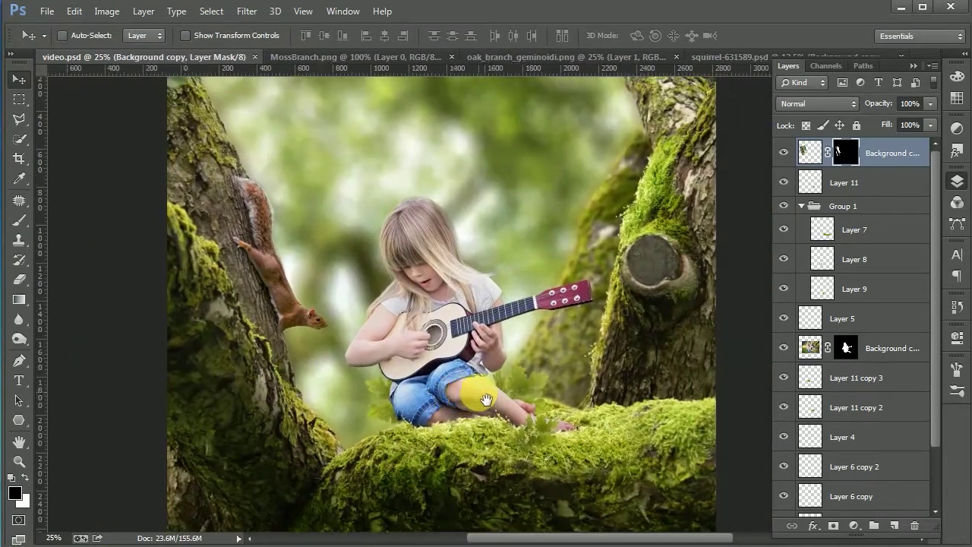
key("ctrl+minus")
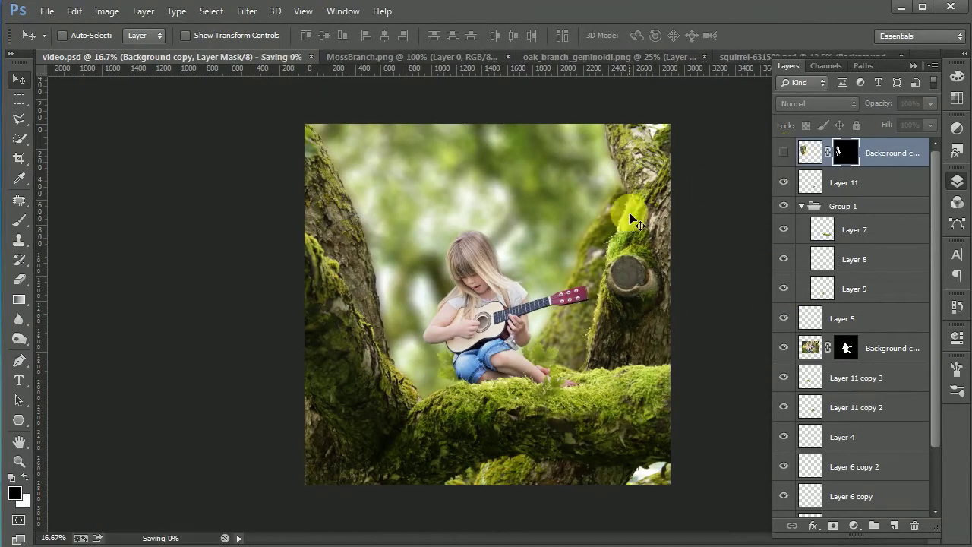
key("ctrl+plus")
scroll(928, 426, "down", 2)
left_click(956, 180)
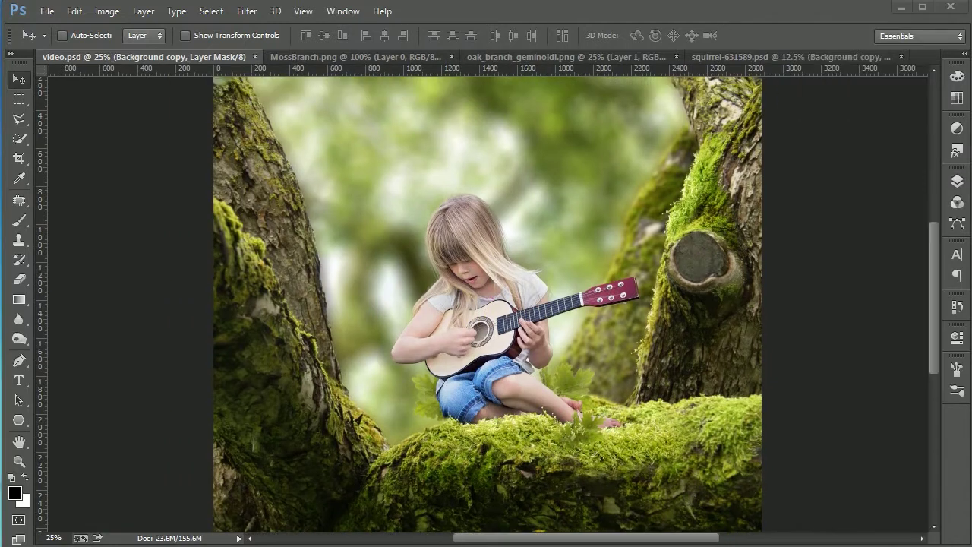
key("ctrl+plus")
left_click(957, 182)
scroll(911, 228, "up", 2)
left_click(838, 258)
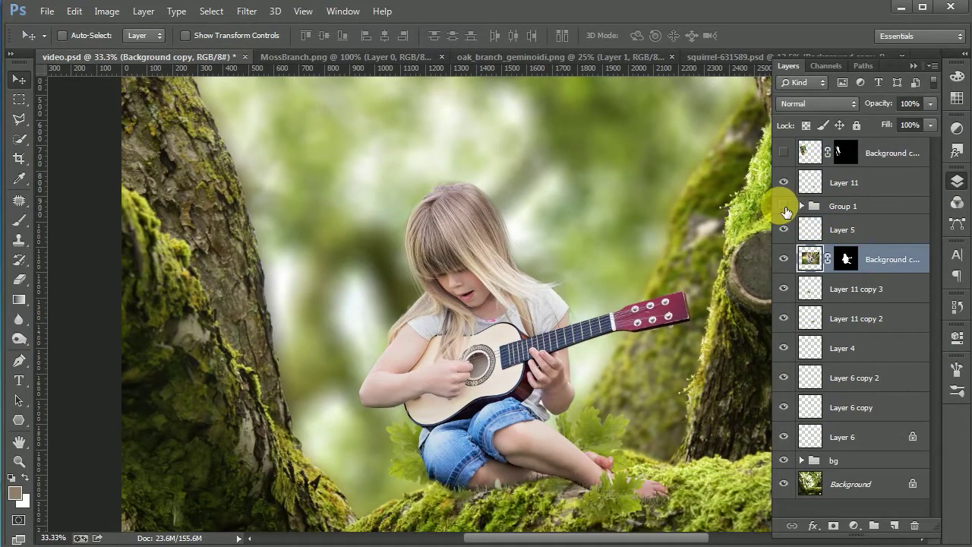
Add a new layer filled with 50% gray in Overlay blend mode.
left_click(899, 529)
key("shift+F5")
left_click(573, 104)
left_click(808, 107)
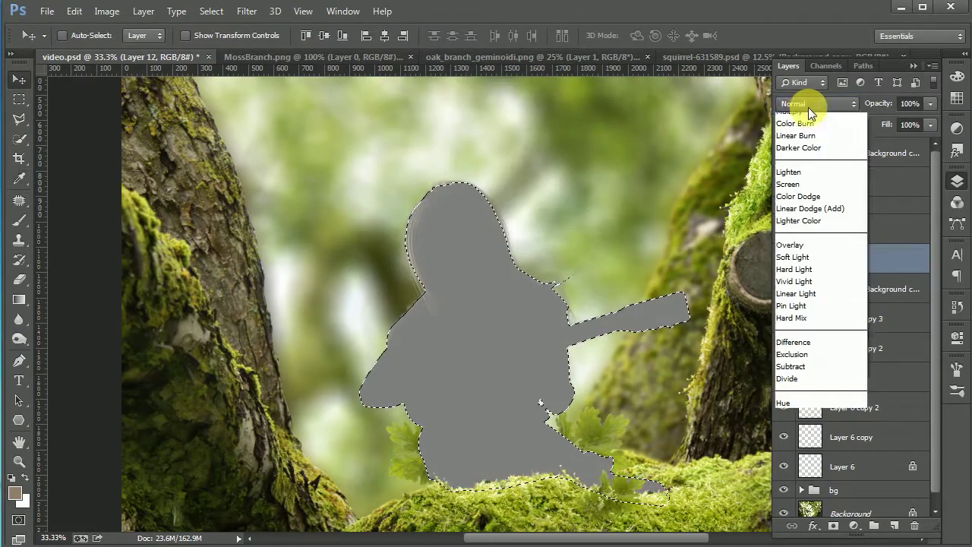
left_click(806, 302)
key("ctrl+d")
scroll(471, 329, "up", 2)
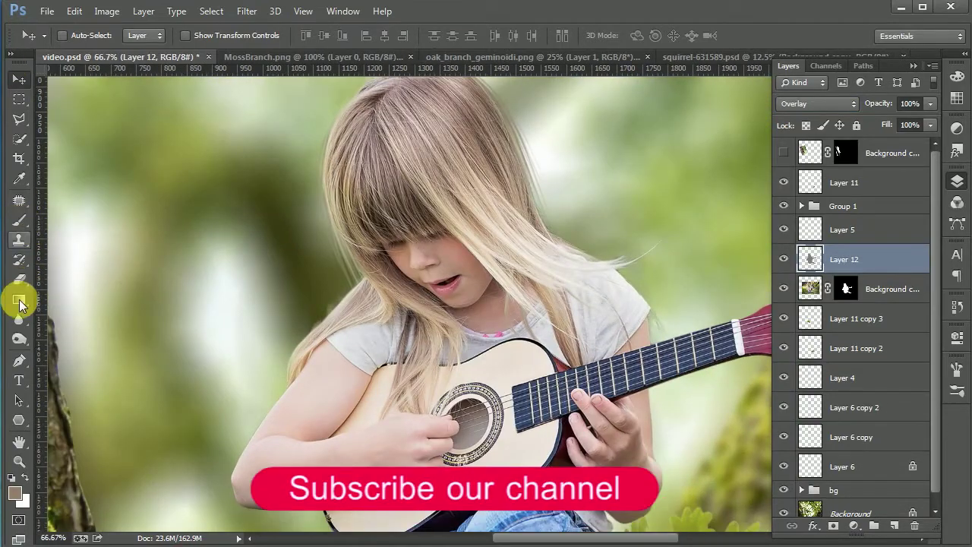
Pick the Dodge tool and bring the girl's torso and guitar into view.
left_click(19, 338)
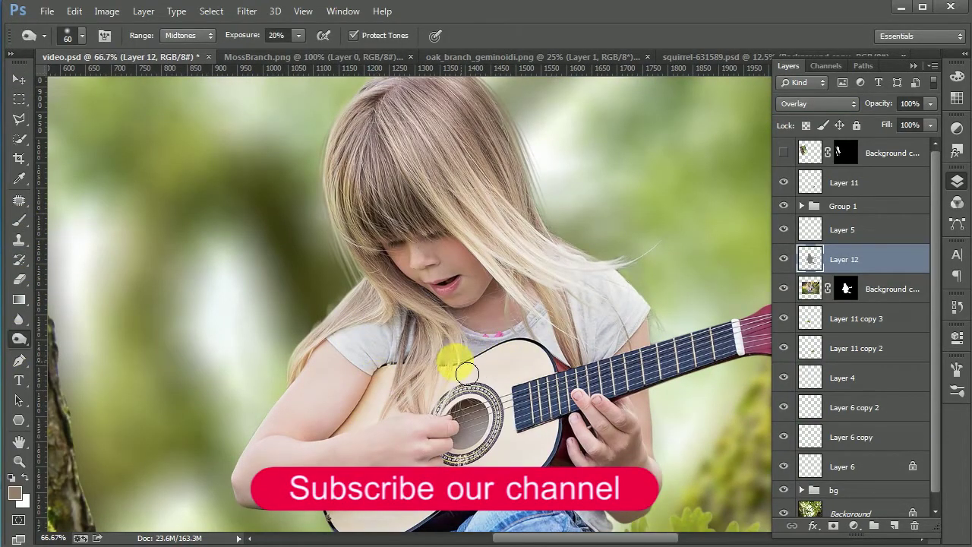
scroll(597, 412, "down", 2)
scroll(521, 373, "down", 4)
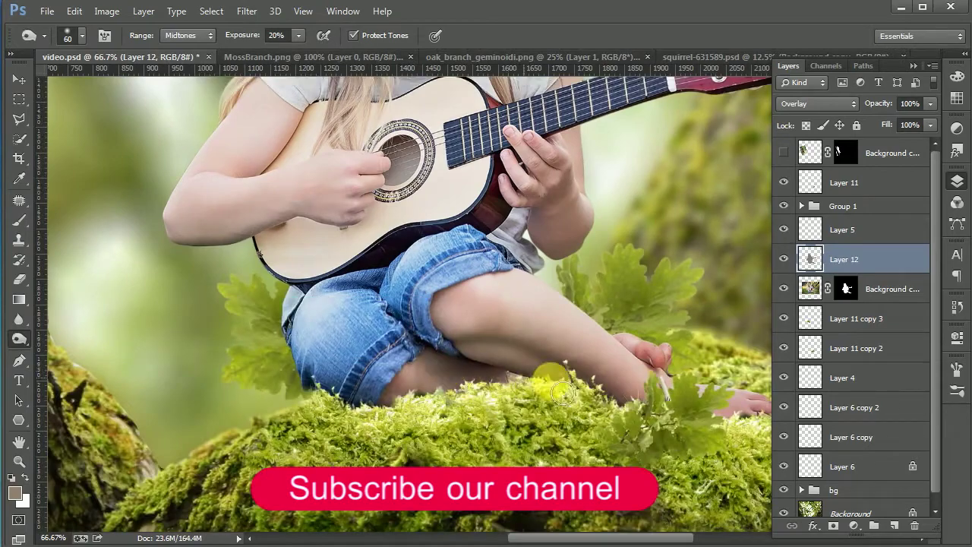
scroll(600, 410, "right", 3)
left_click_drag(400, 386, 321, 330)
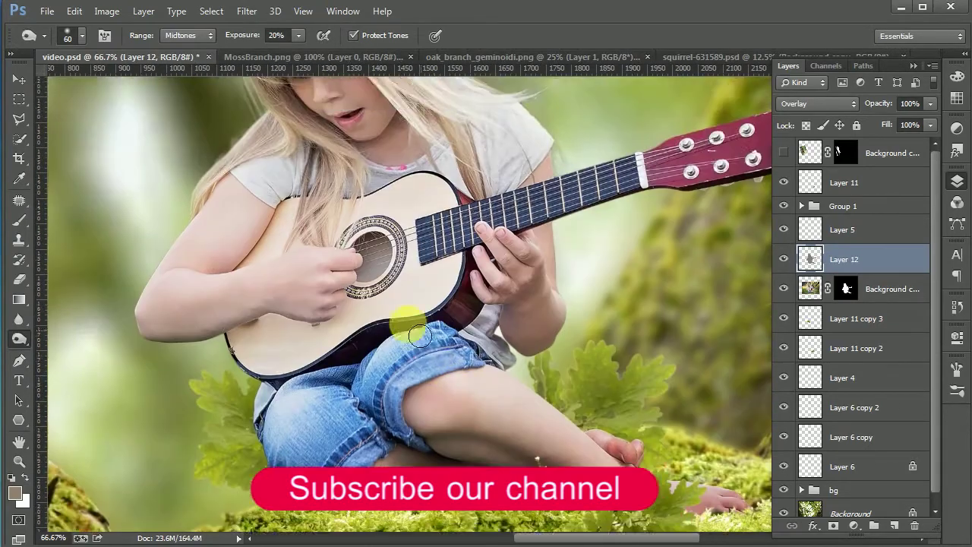
scroll(322, 330, "up", 2)
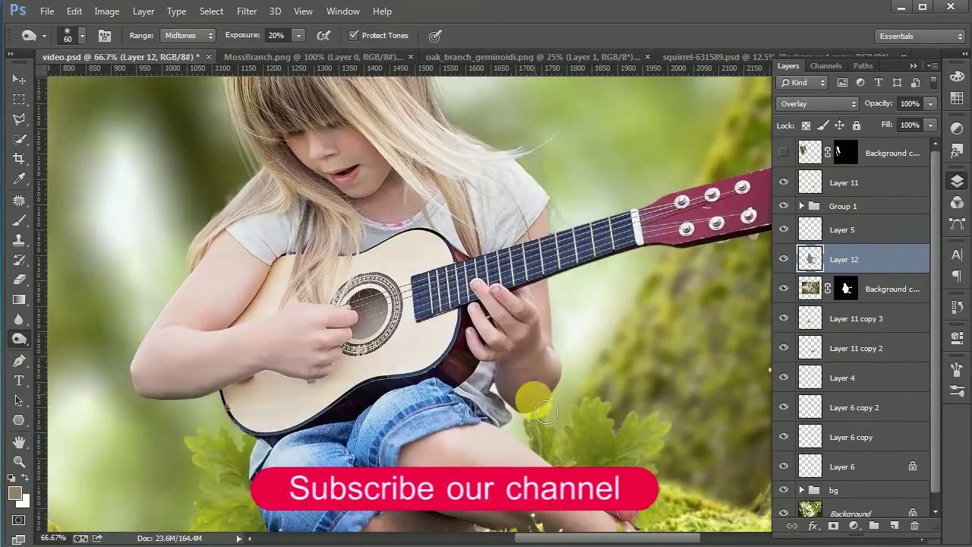
scroll(516, 401, "up", 2)
scroll(195, 347, "up", 1)
Dodge highlights over the girl, her legs and the guitar with a larger brush at 50% exposure.
key("bracketright")
key("bracketright")
key("5")
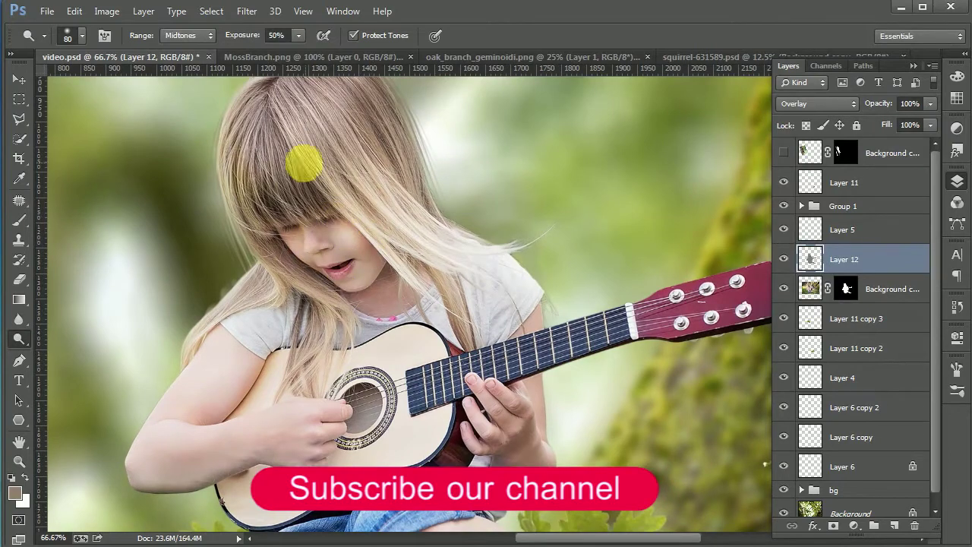
scroll(375, 137, "up", 2)
key("ctrl+minus")
scroll(476, 347, "down", 3)
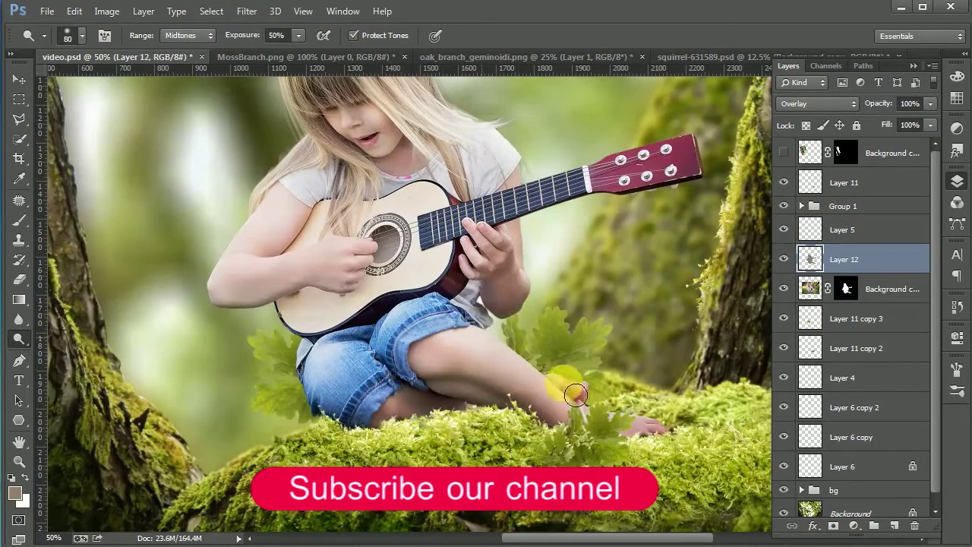
scroll(638, 205, "up", 2)
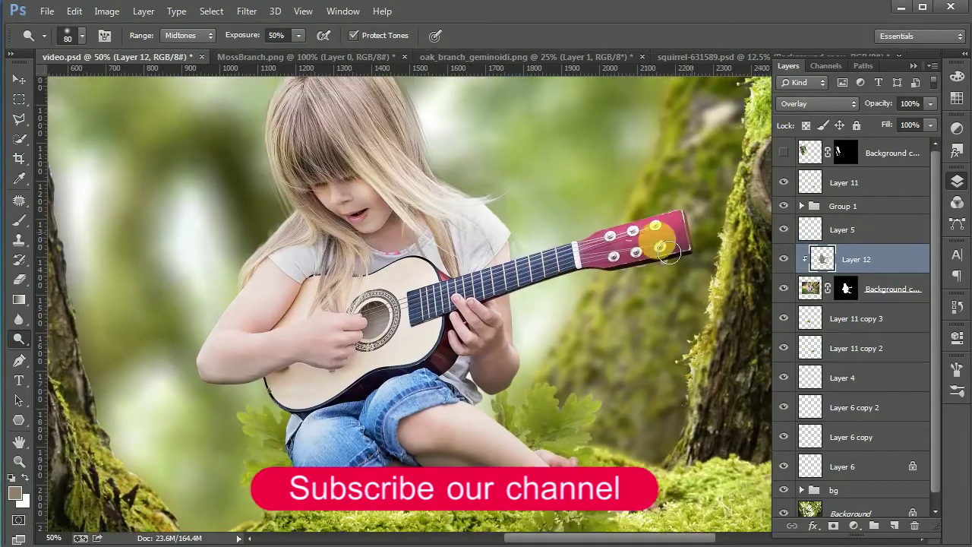
scroll(395, 364, "down", 3)
scroll(414, 231, "down", 3)
scroll(414, 231, "up", 4)
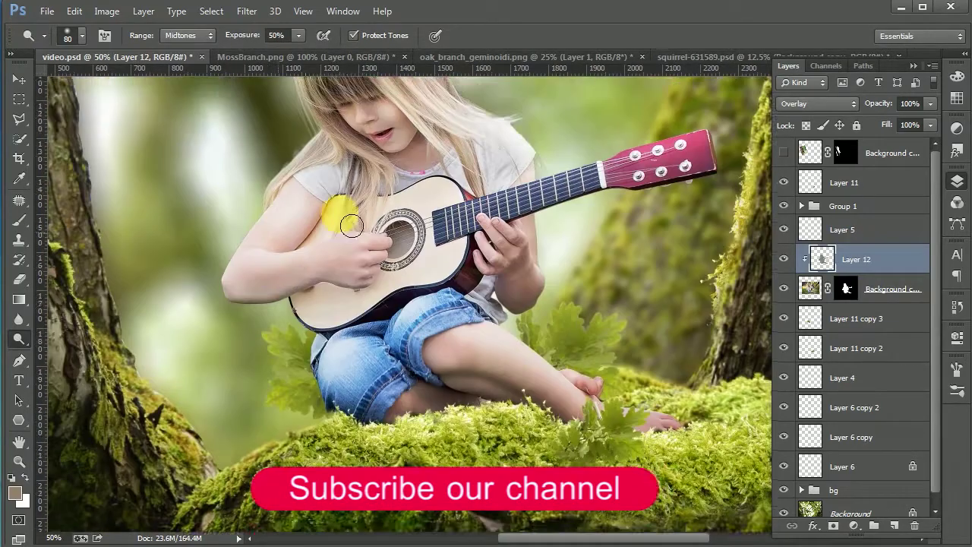
scroll(282, 217, "up", 2)
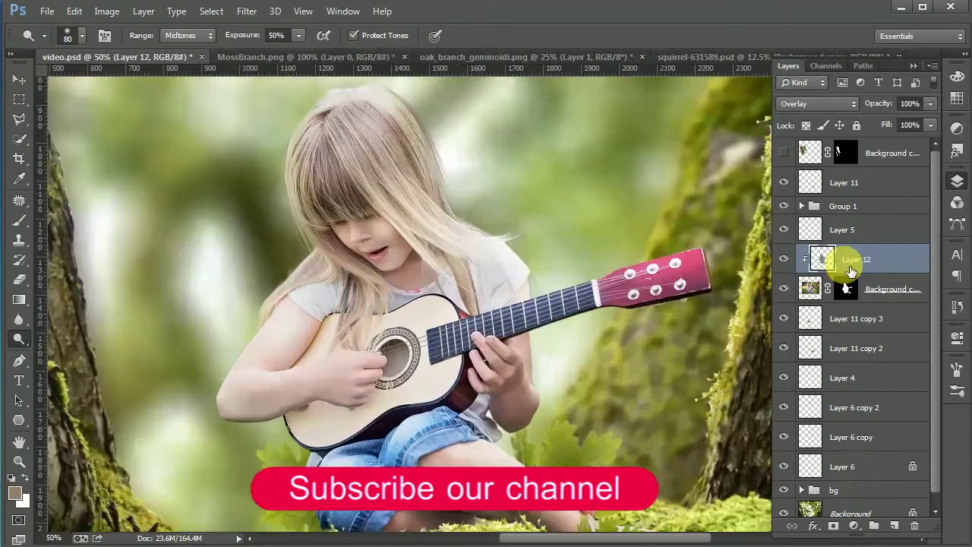
left_click_drag(851, 259, 873, 245)
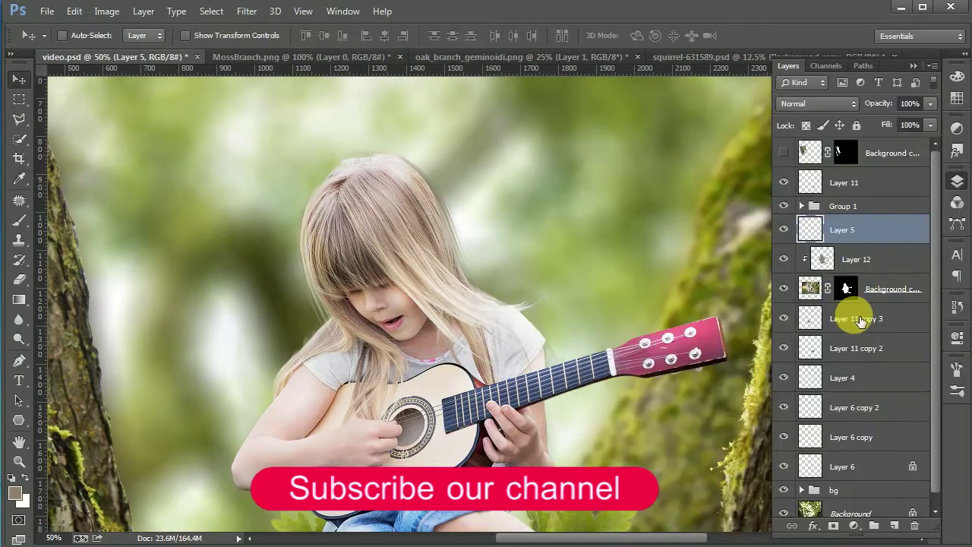
Add Layer 13, clipped to the girl's gray shading Layer 12, for painting light.
left_click(804, 378)
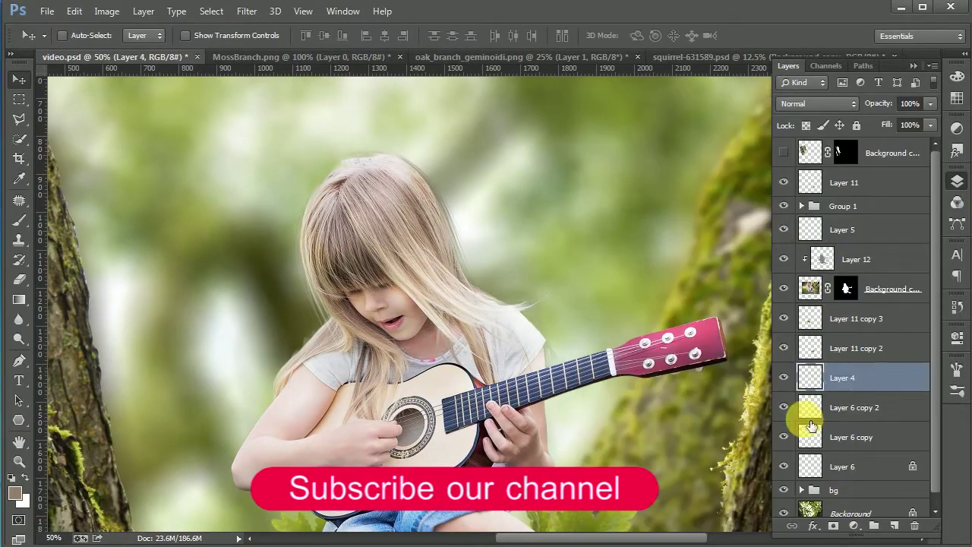
left_click(805, 408)
left_click(851, 436)
left_click(885, 465)
scroll(354, 369, "down", 2)
left_click(855, 259)
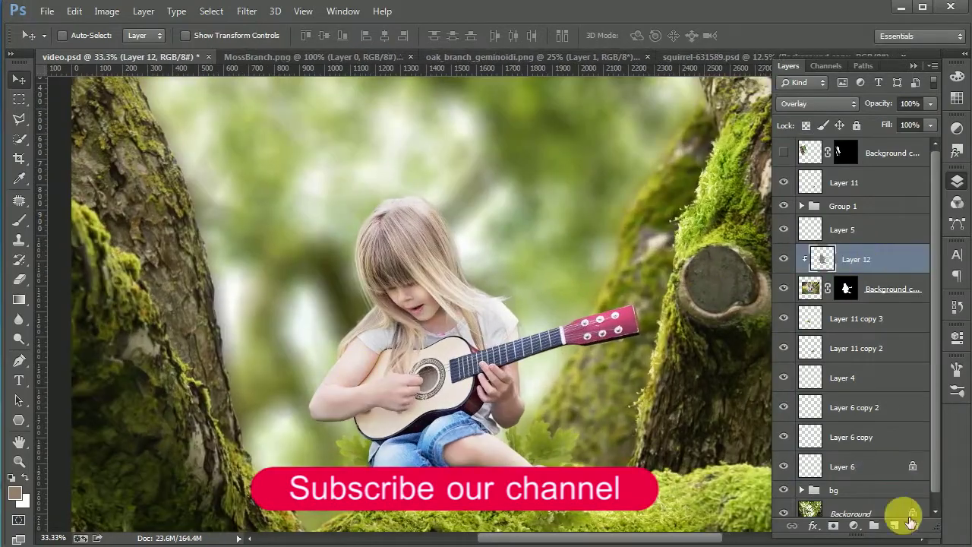
left_click(894, 525)
key("ctrl+alt+g")
key("b")
Softly paint white light at 39% opacity onto the girl's arm and legs.
scroll(410, 304, "up", 2)
scroll(183, 416, "up", 2)
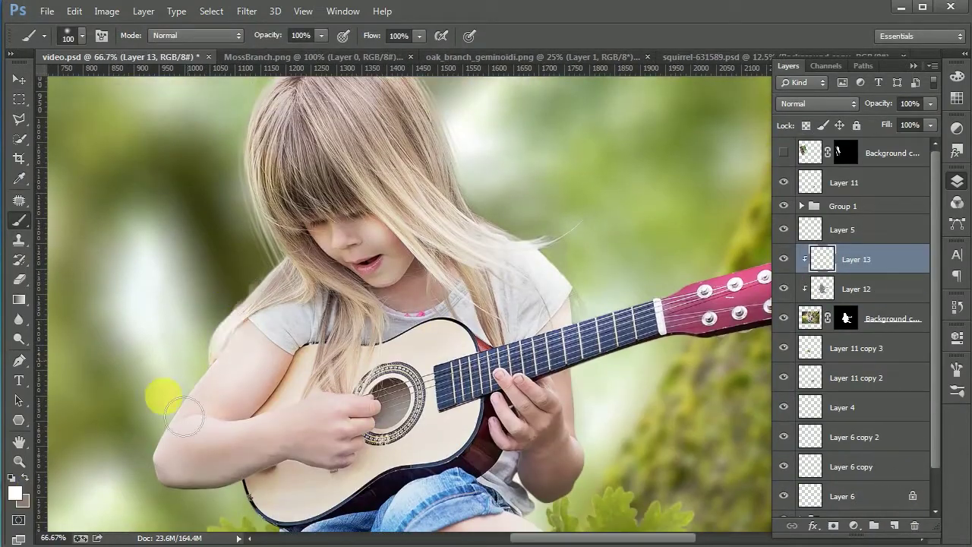
scroll(215, 381, "down", 3)
scroll(470, 379, "down", 3)
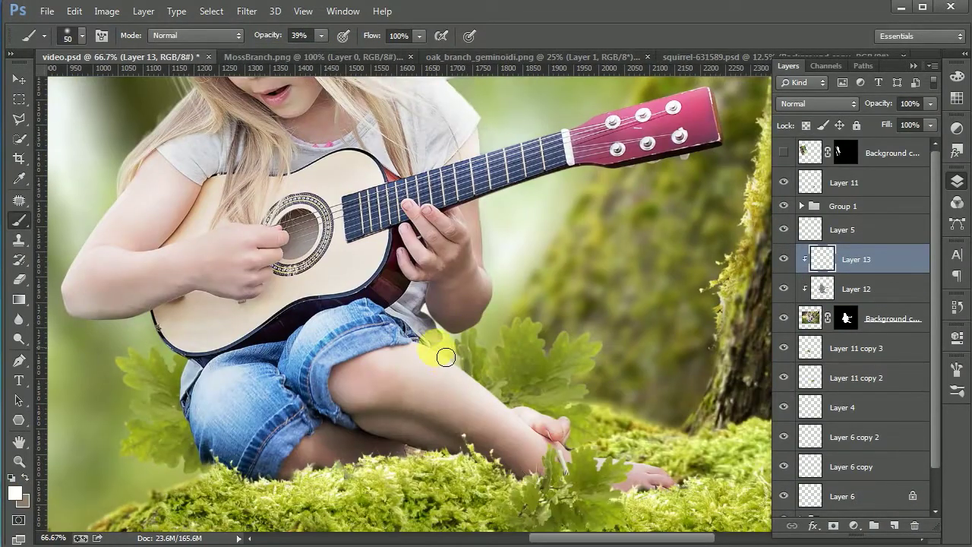
scroll(531, 334, "up", 1)
key("ctrl+0")
Add a new Multiply-mode Layer 14 above Group 1 for painting.
key("v")
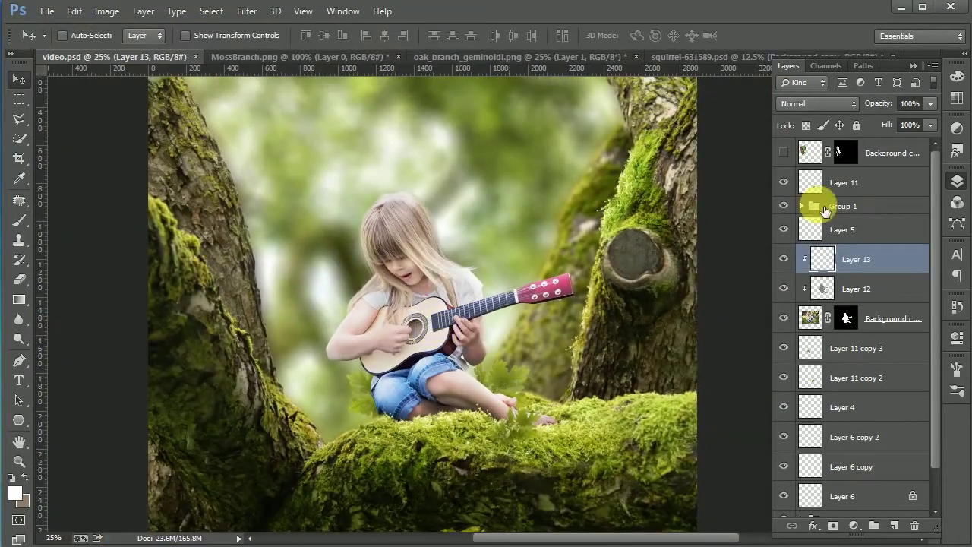
left_click(825, 206)
key("ctrl+plus")
key("ctrl+plus")
left_click(801, 206)
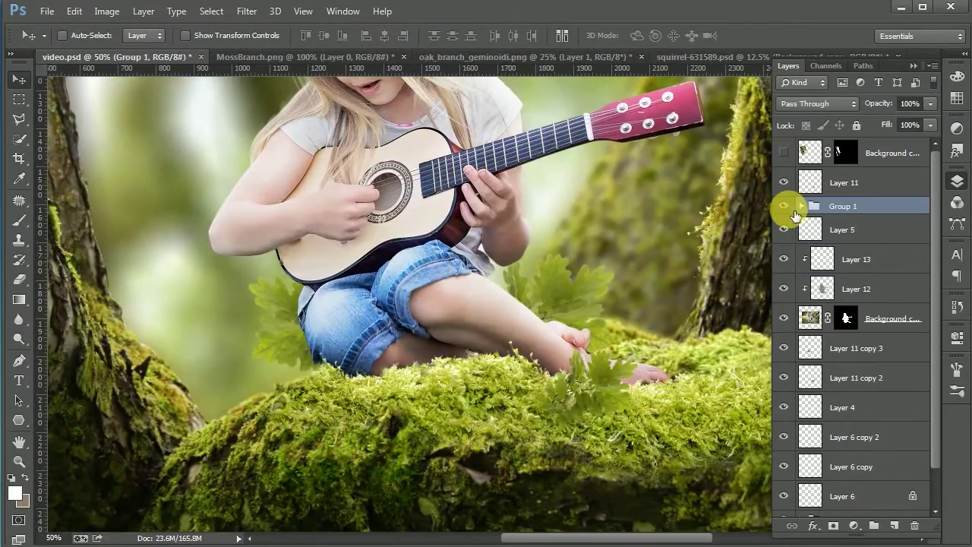
key("ctrl+shift+alt+n")
key("b")
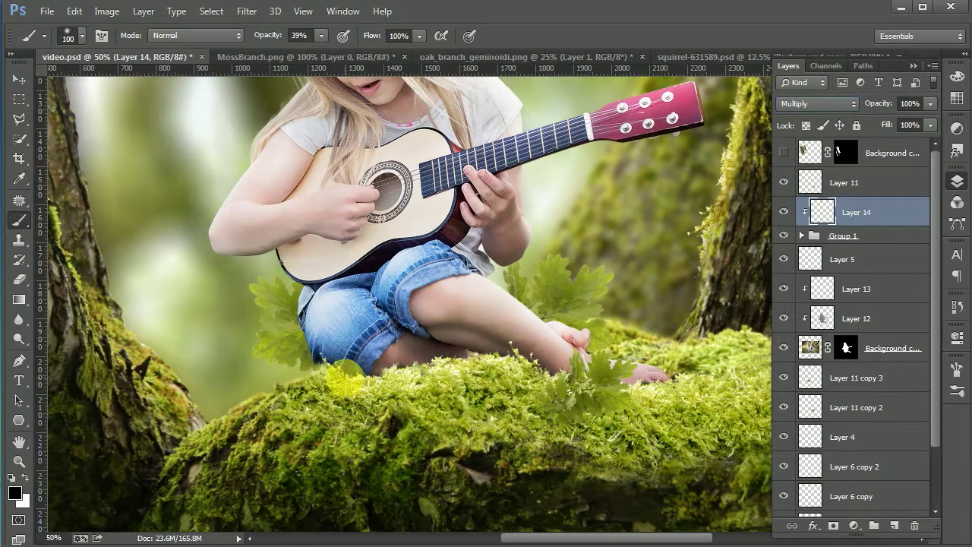
Set Layer 14 to Overlay and add clipped Layer 15 for black shadows beneath the girl.
left_click(825, 103)
left_click(835, 308)
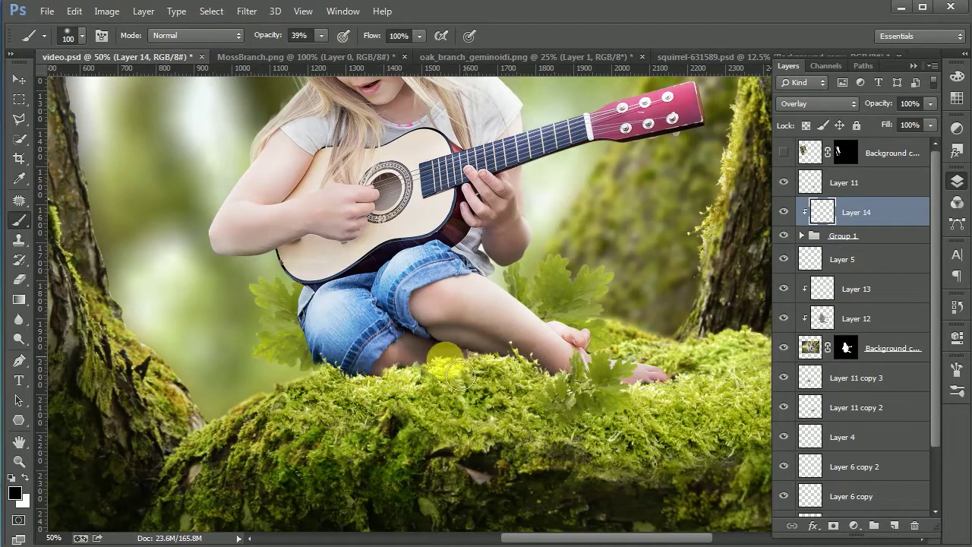
left_click(893, 524)
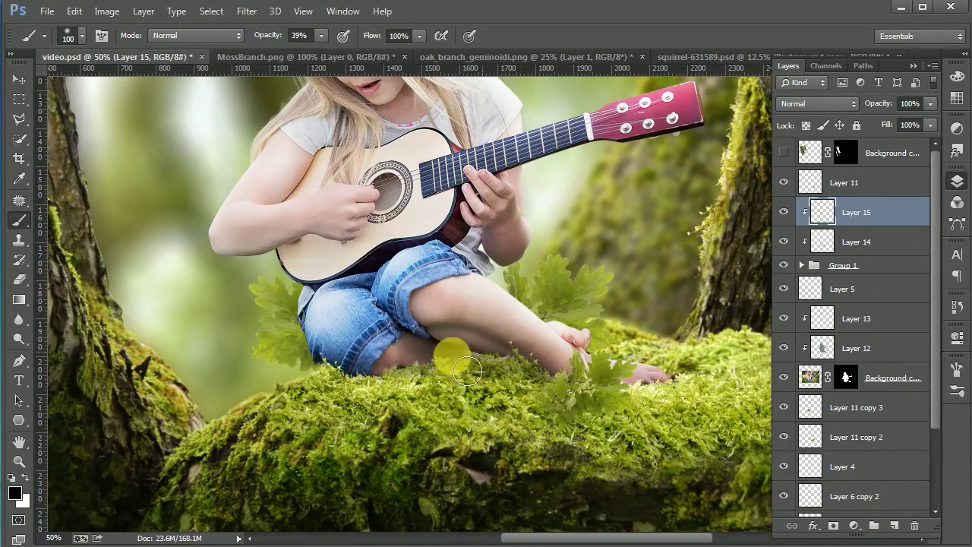
key("ctrl+minus")
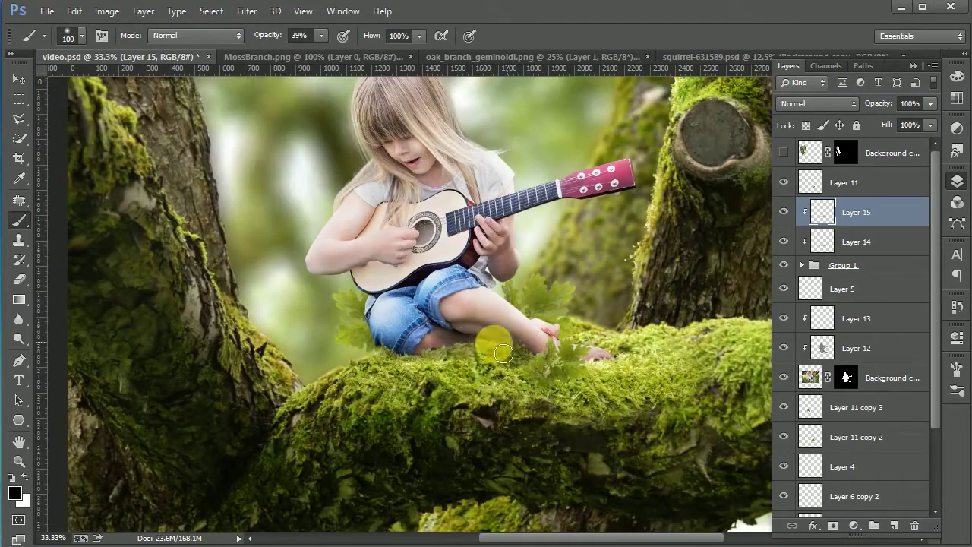
key("ctrl+plus")
Add Layers 16 and 17 and refine the branch shadows with brush and eraser.
key("ctrl+shift+alt+n")
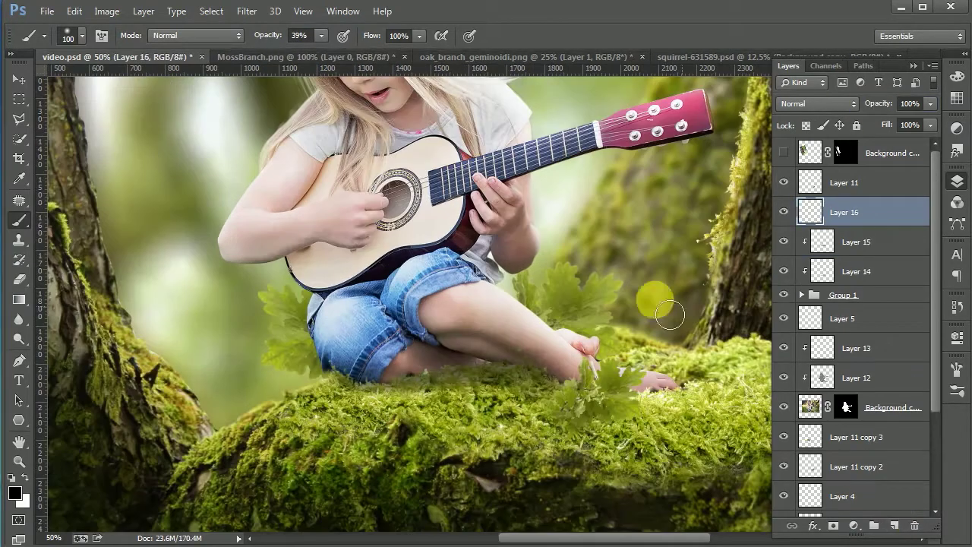
key("e")
key("ctrl+minus")
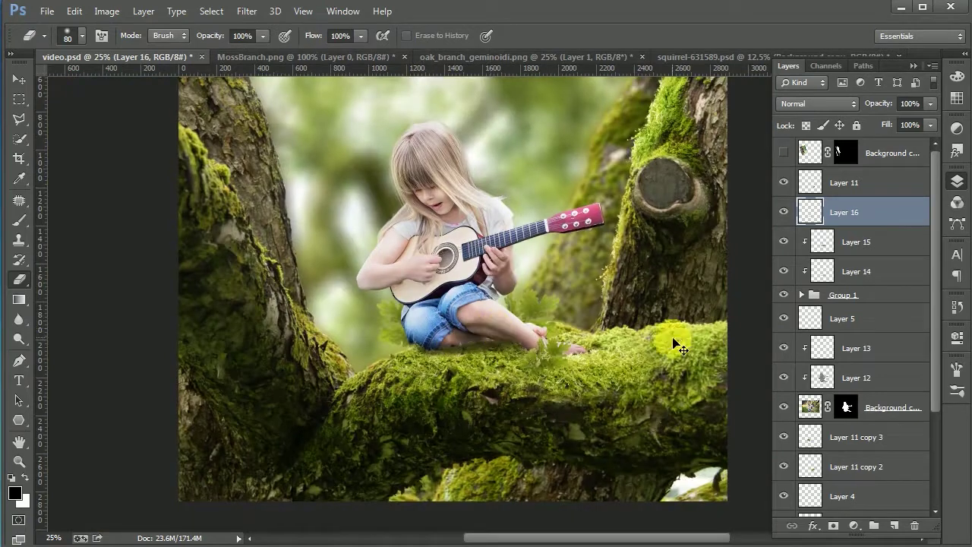
key("ctrl+plus")
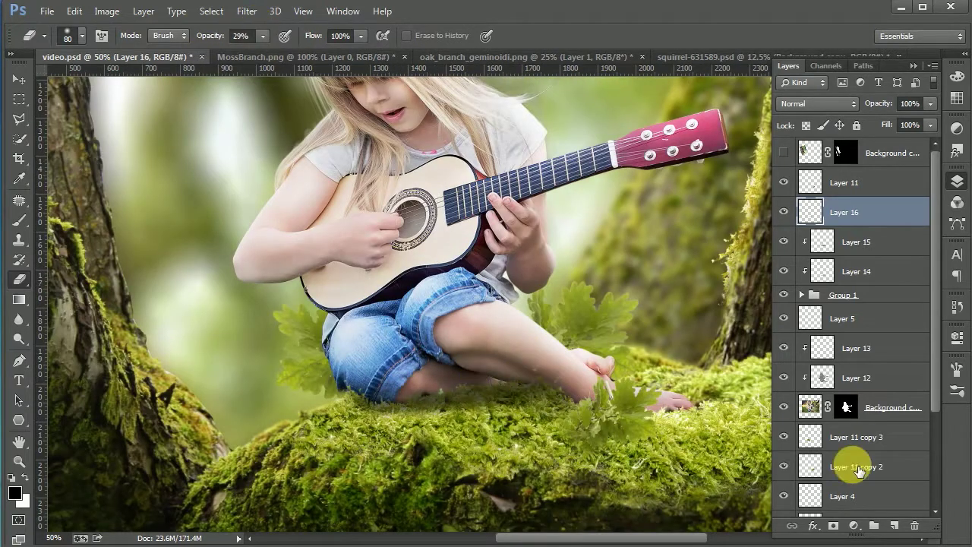
key("ctrl+shift+alt+n")
key("b")
Lower the painted shadow layer's opacity and select Layer 11.
left_click(18, 79)
key("ctrl+minus")
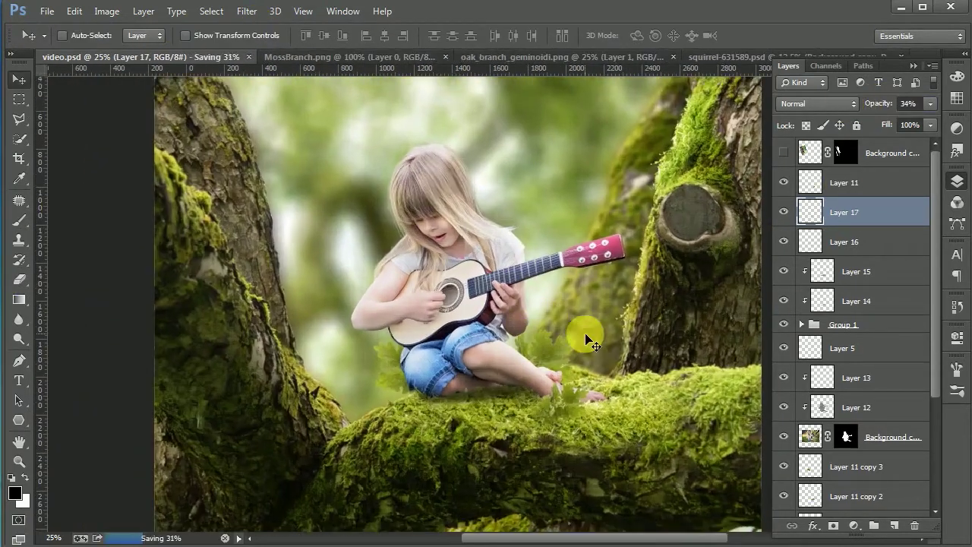
left_click(864, 241)
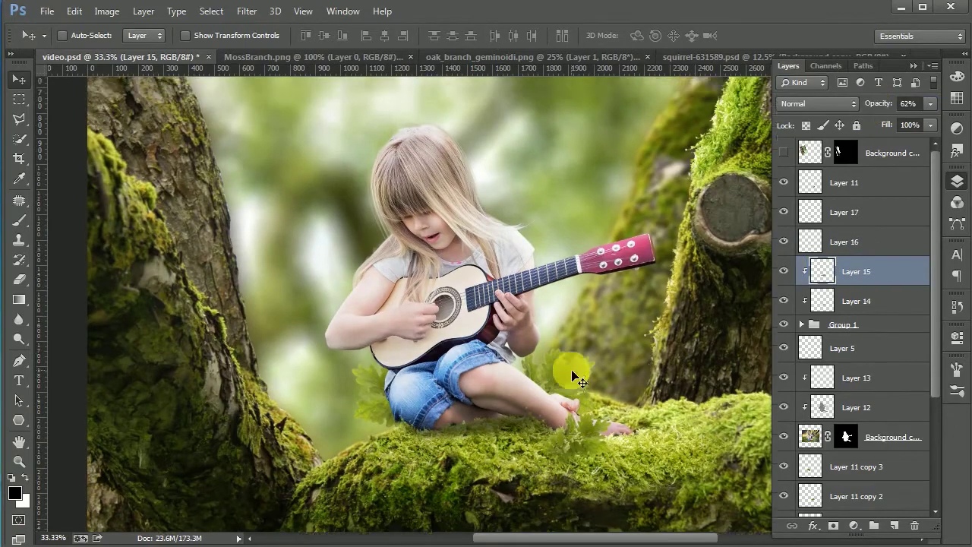
key("ctrl+plus")
left_click(843, 182)
Add Layer 18 above Layer 11 and refine it with brush and eraser.
left_click(894, 525)
key("b")
key("v")
key("ctrl+minus")
key("ctrl+minus")
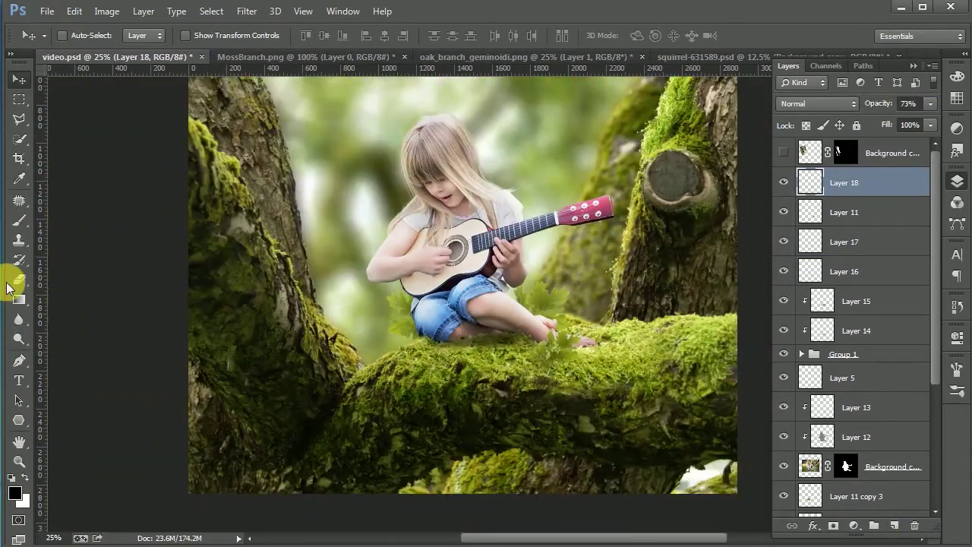
left_click(18, 279)
Paint soft white light over the moss on Overlay Layer 19 and reveal the squirrel.
key("ctrl+plus")
key("ctrl+plus")
key("ctrl+shift+alt+n")
key("shift+alt+o")
key("b")
left_click(25, 477)
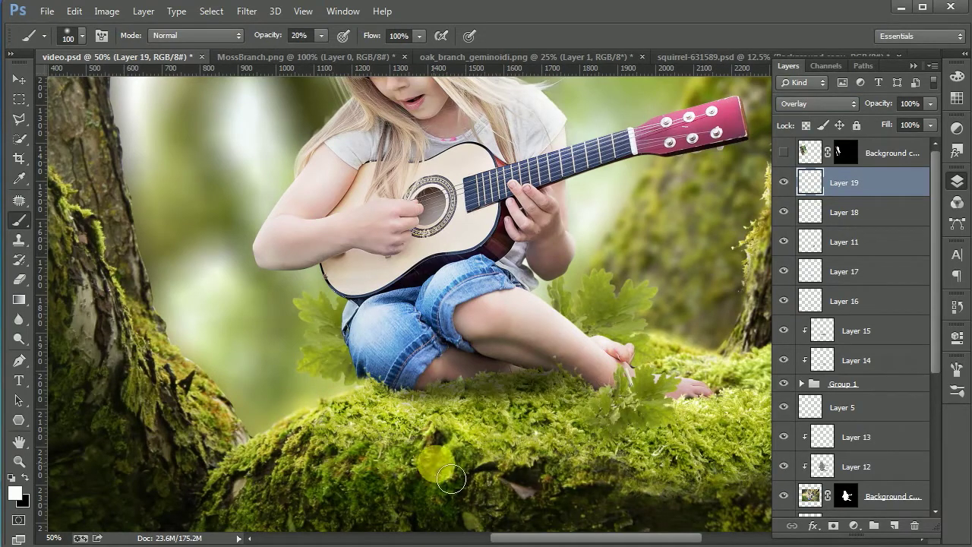
left_click(18, 78)
key("ctrl+minus")
key("ctrl+minus")
key("ctrl+minus")
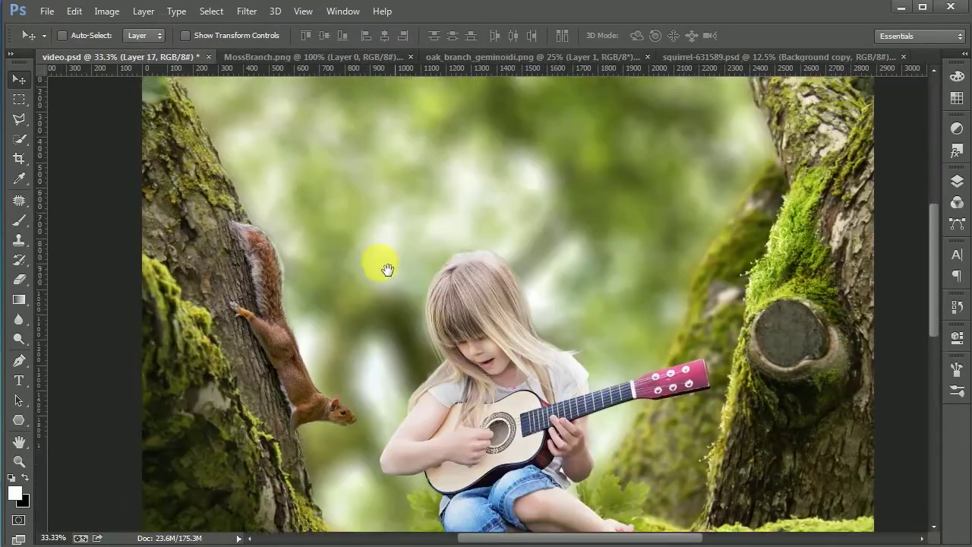
Add Layer 20 filled with 50% gray in Overlay mode above the Background copy.
left_click_drag(387, 270, 385, 203)
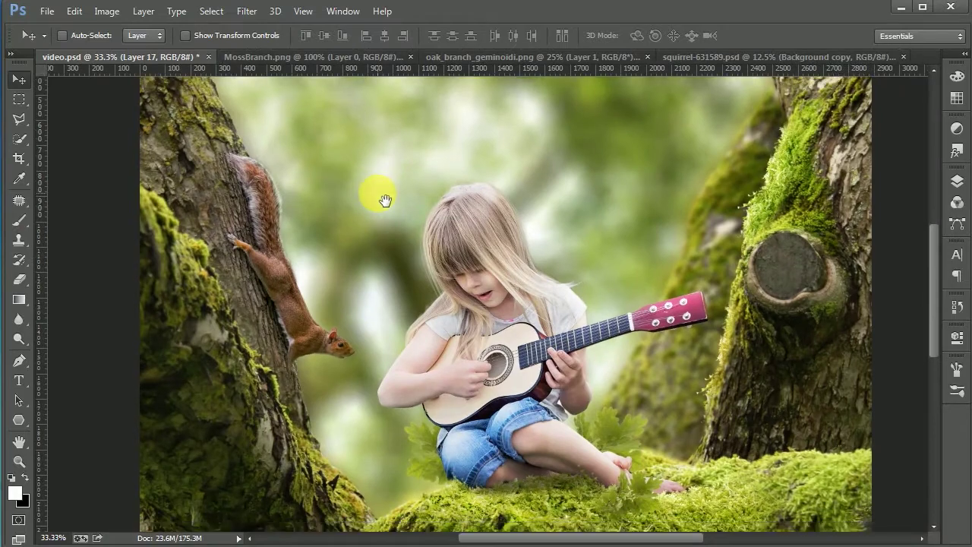
left_click(677, 337, "ctrl")
left_click(956, 181)
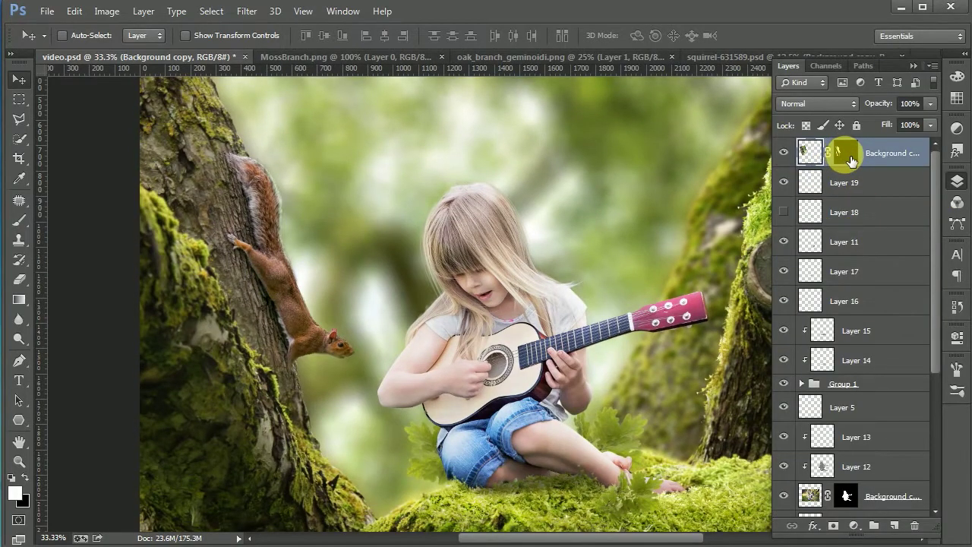
left_click(894, 524)
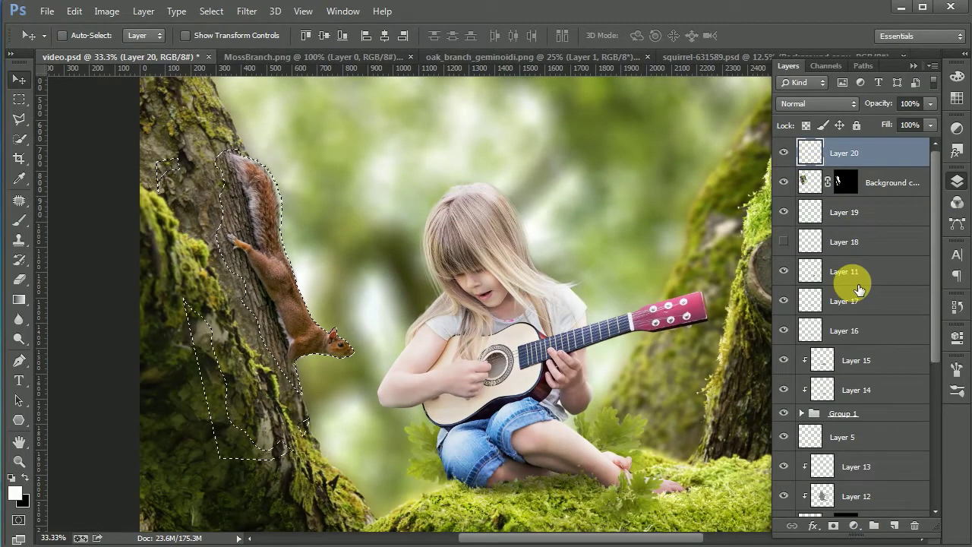
key("shift+F5")
key("Return")
left_click(808, 102)
left_click(809, 304)
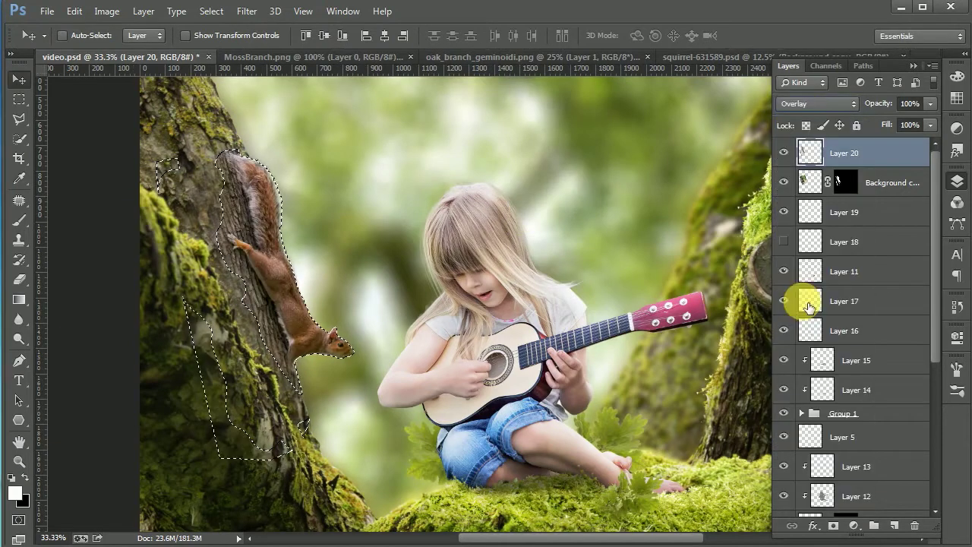
key("ctrl+d")
Dodge the gray layer over the squirrel and trunk, and hide Layer 11's leaf.
key("ctrl+plus")
left_click(19, 339)
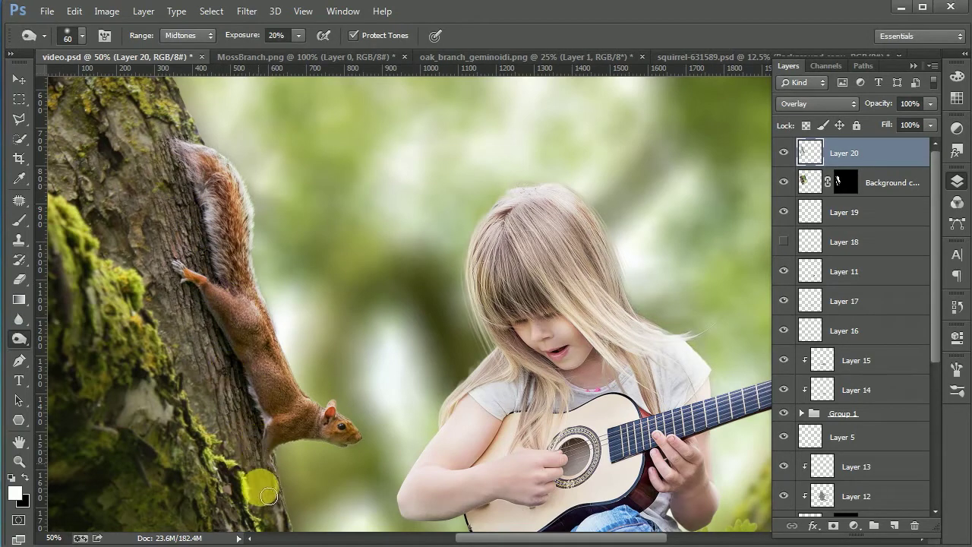
key("ctrl+minus")
key("ctrl+minus")
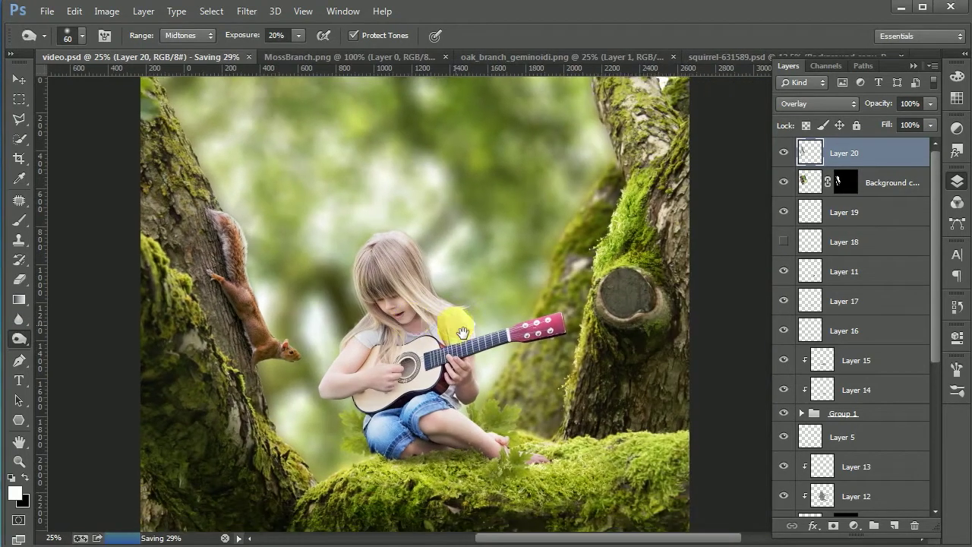
left_click(19, 79)
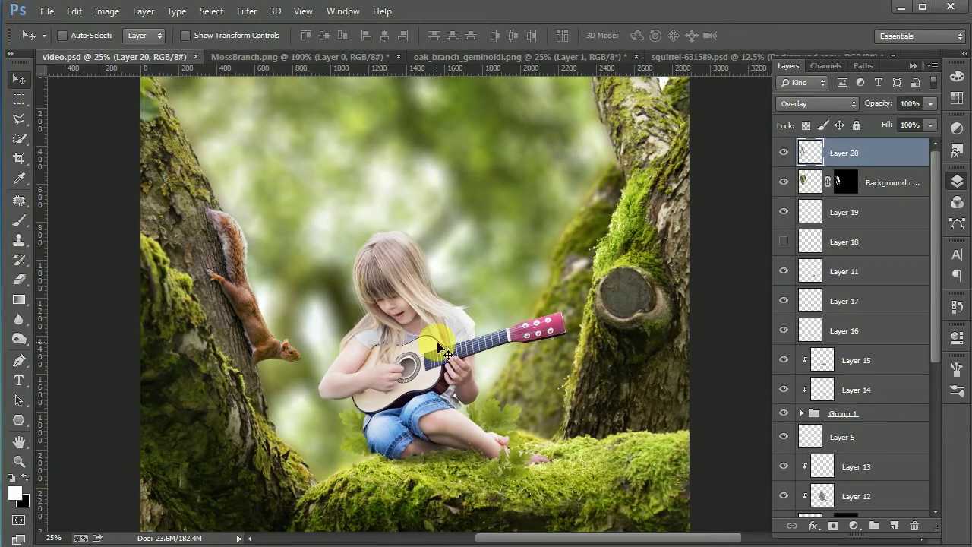
scroll(436, 372, "down", 1)
left_click(521, 437, "ctrl")
left_click(785, 280)
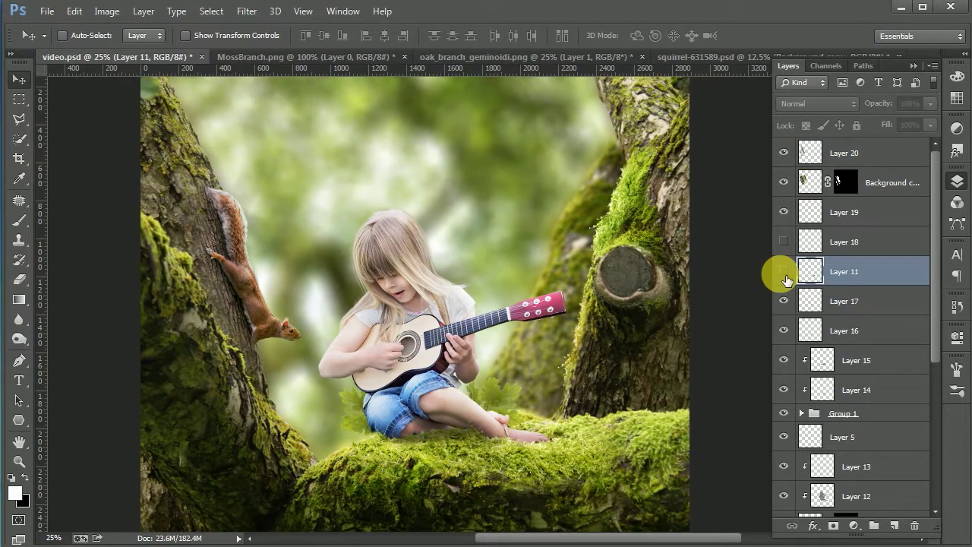
key("ctrl+plus")
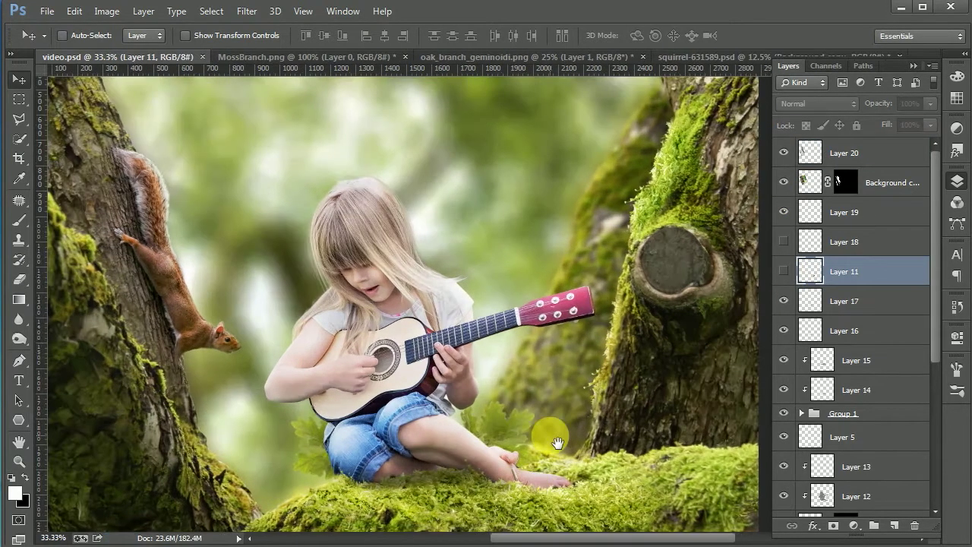
Bring moss from MossBranch.png just above bg, resize it, and erase unwanted parts.
left_click(503, 344, "alt")
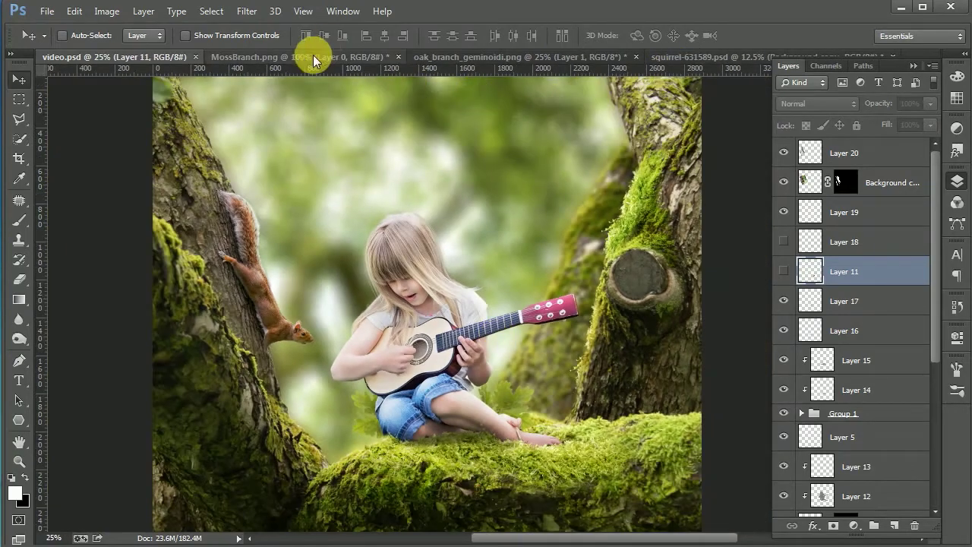
left_click(313, 55)
mouse_move(250, 304)
left_mouse_down()
mouse_move(152, 43)
mouse_move(368, 445)
mouse_move(456, 431)
left_mouse_up()
key("ctrl+plus")
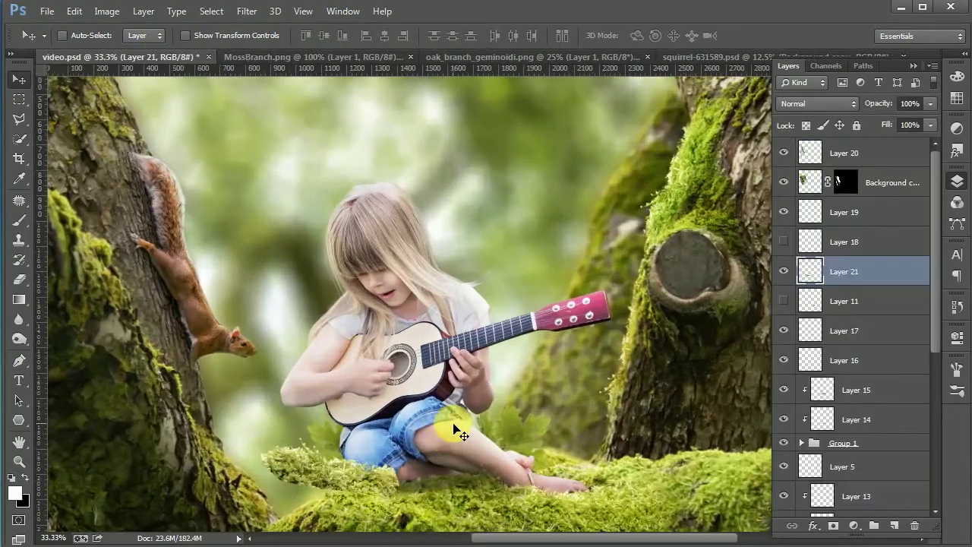
key("ctrl+plus")
key("ctrl+t")
left_click_drag(768, 285, 837, 456)
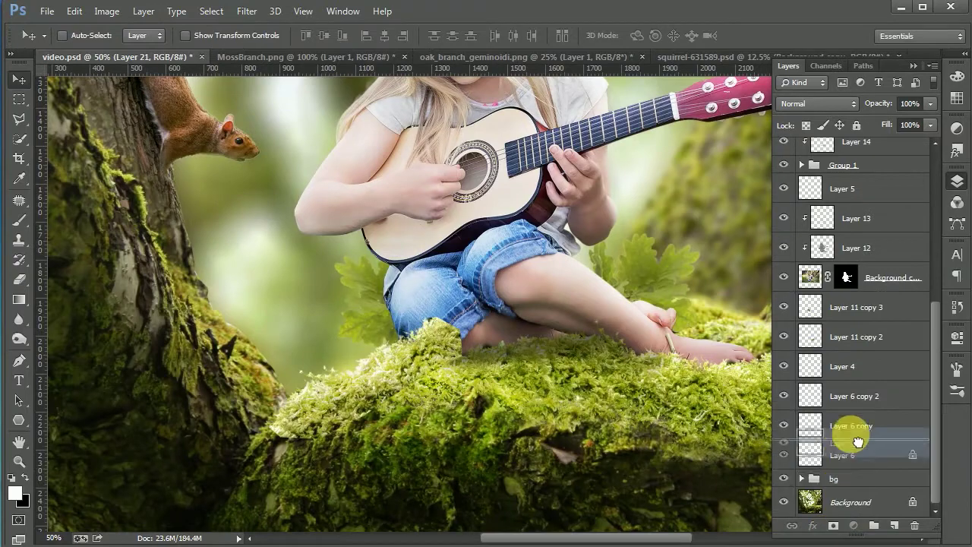
key("e")
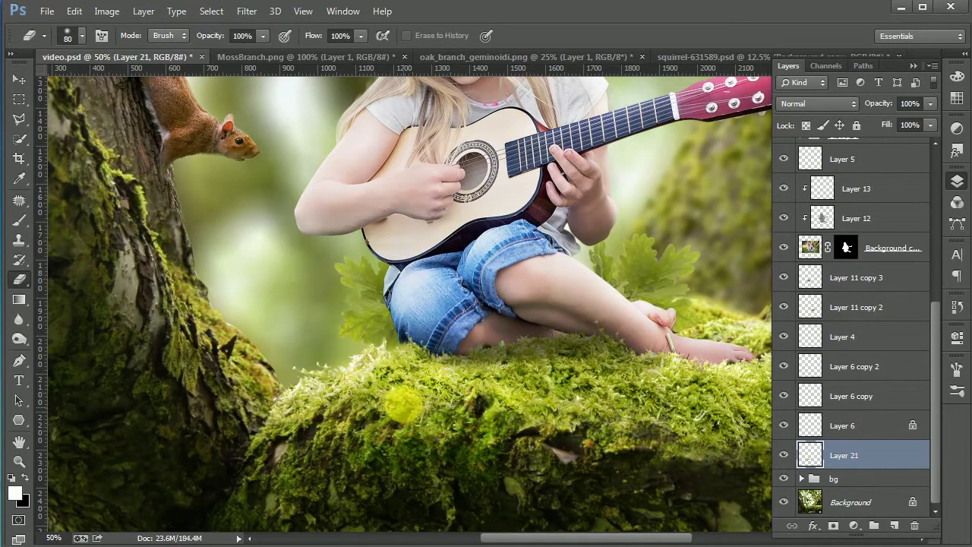
key("v")
Duplicate the moss, rotate it about 41 degrees, trim edges, and warm it with Color Balance.
key("ctrl+j")
key("ctrl+t")
mouse_move(582, 336)
left_mouse_down()
mouse_move(623, 386)
mouse_move(469, 304)
left_mouse_up()
key("Return")
key("e")
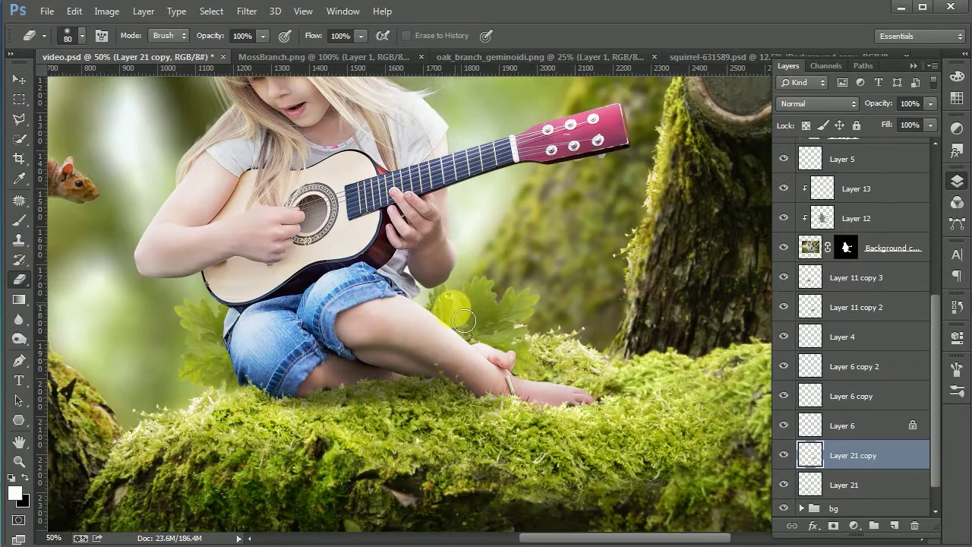
key("v")
key("ctrl+b")
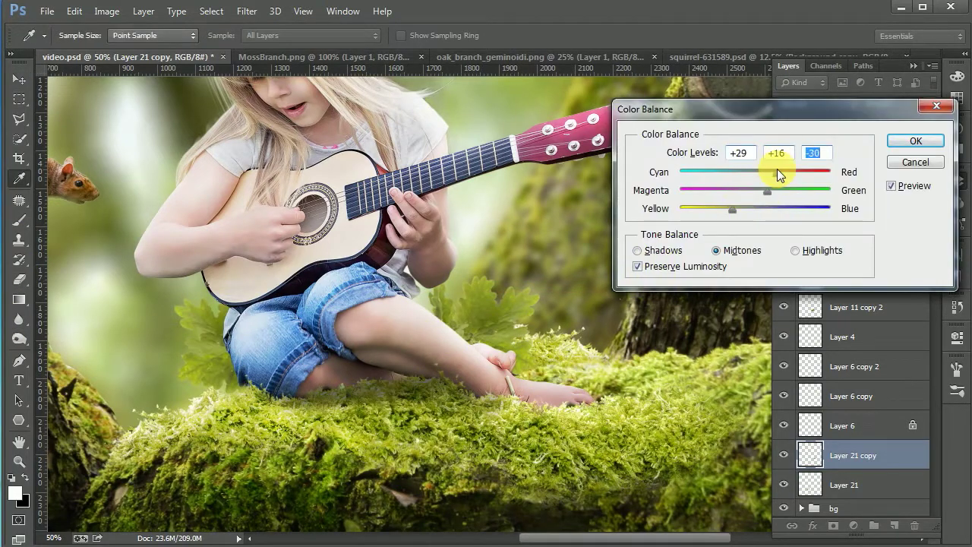
key("Return")
key("ctrl+minus")
key("ctrl+minus")
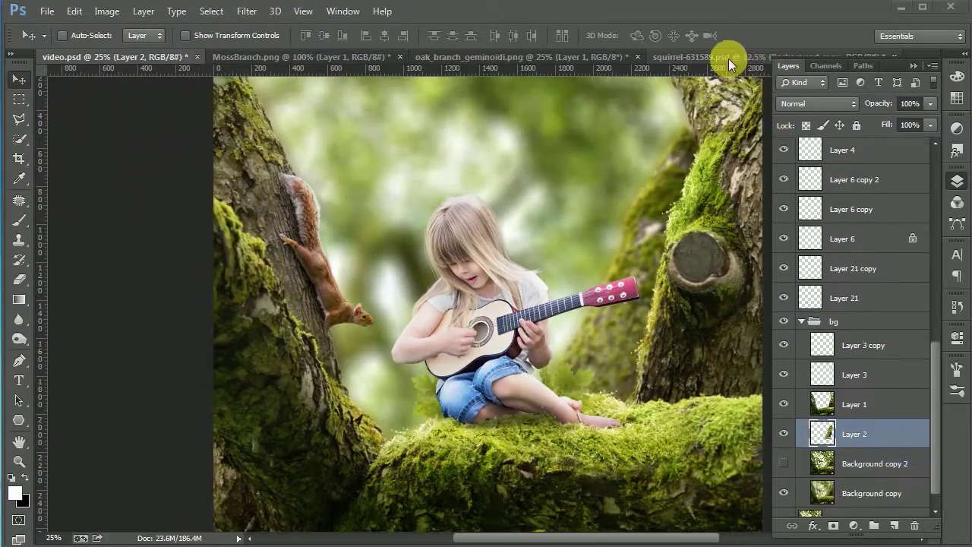
Bring in the oak_branch sprig and scale it onto the squirrel's tree.
left_click(524, 56)
left_click_drag(342, 190, 400, 275)
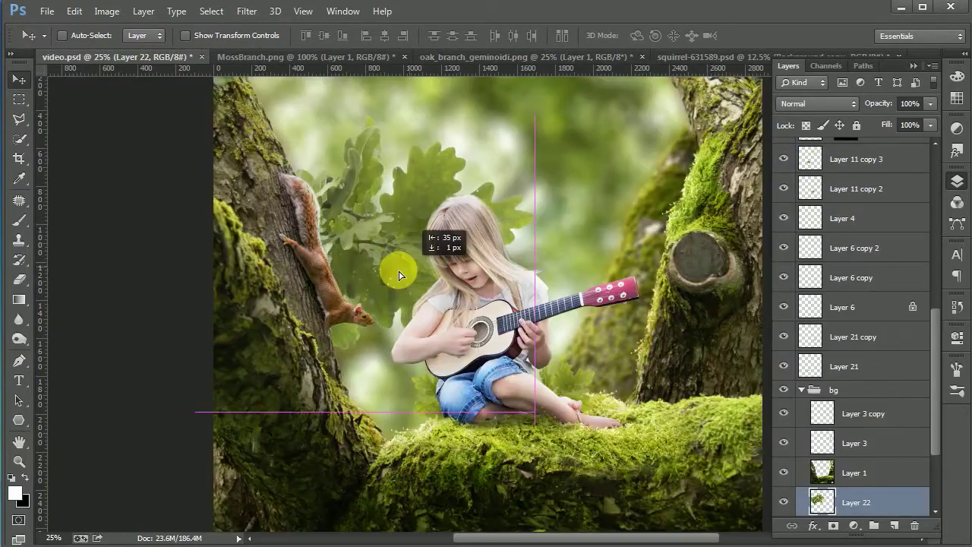
key("ctrl+t")
mouse_move(514, 135)
left_mouse_down()
mouse_move(375, 256)
mouse_move(347, 223)
left_mouse_up()
key("Return")
key("ctrl+t")
key("Escape")
key("ctrl+t")
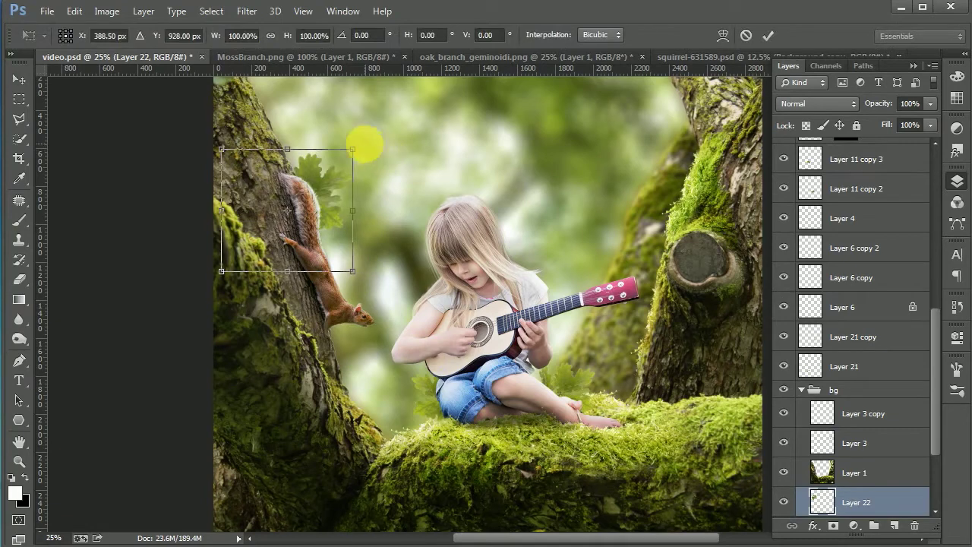
key("Return")
scroll(327, 368, "right", 2)
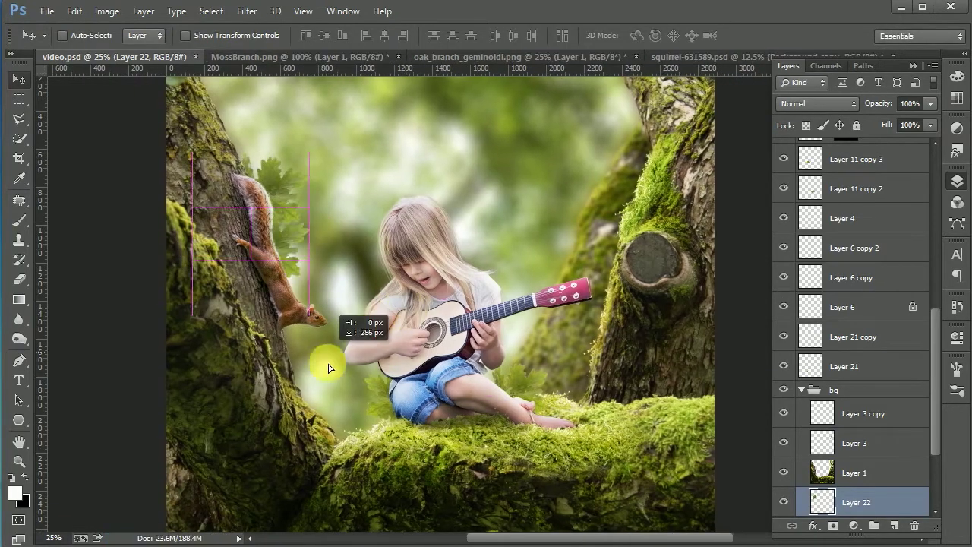
left_click(19, 219)
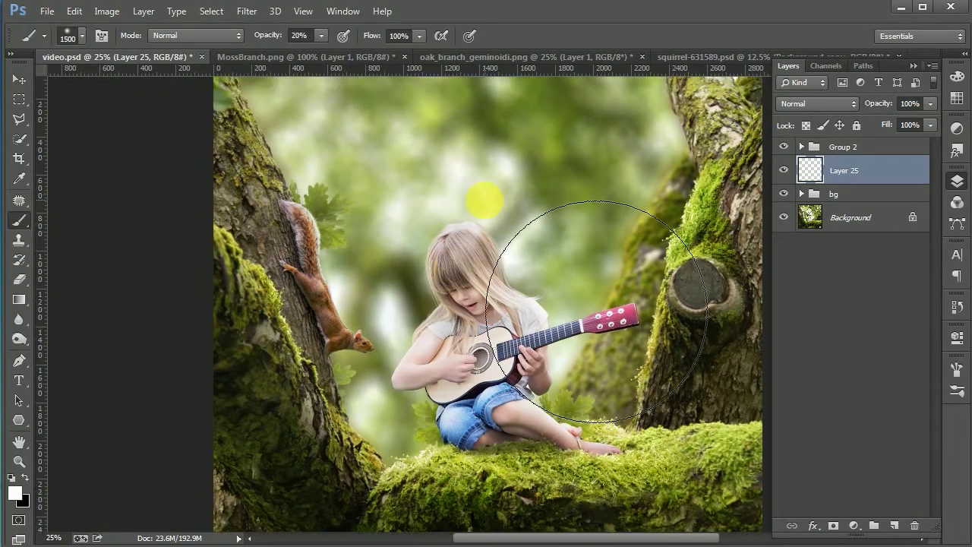
Paint soft white haze around the girl and save the document.
left_click(483, 198)
scroll(479, 220, "up", 2)
left_click(18, 78)
key("ctrl+s")
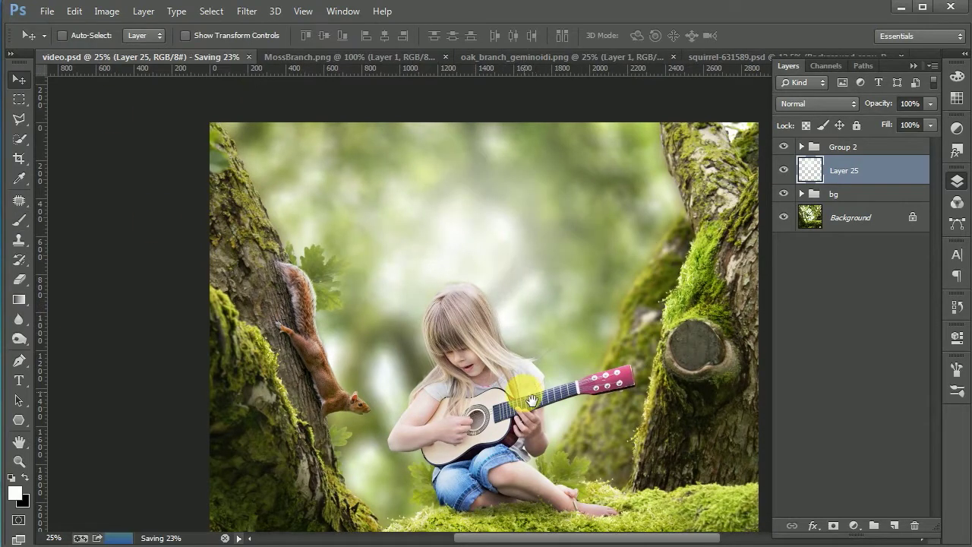
left_click_drag(531, 400, 514, 357)
Add a Violet-Orange gradient fill layer and move it into the bg group.
left_click(854, 525)
left_click(865, 214)
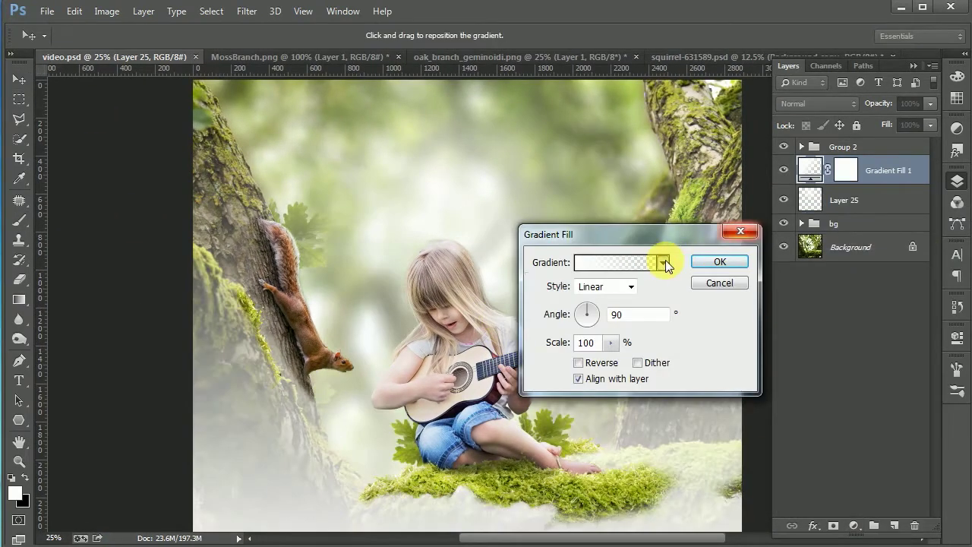
left_click(665, 261)
left_click(647, 302)
left_click(719, 261)
mouse_move(873, 175)
left_mouse_down()
mouse_move(886, 219)
mouse_move(881, 310)
left_mouse_up()
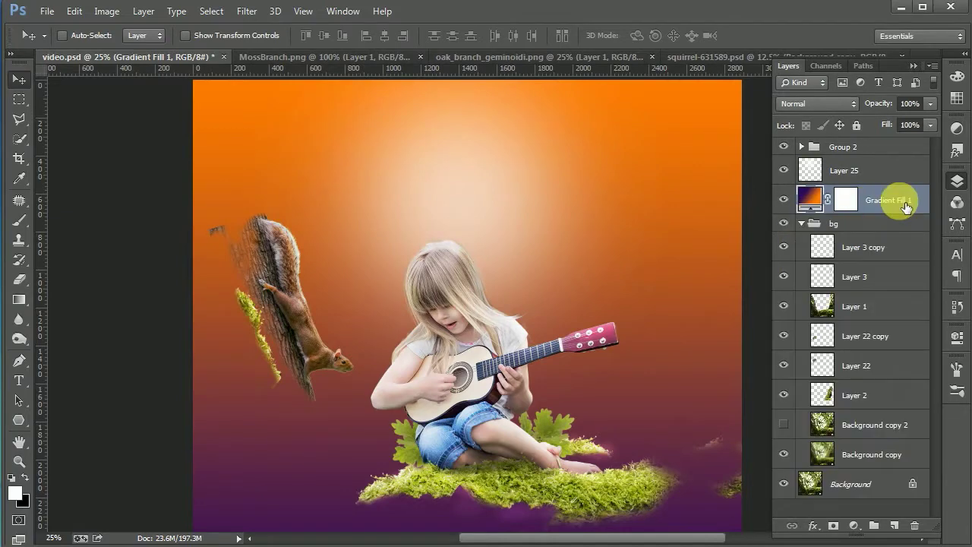
Blend the gradient in Screen mode at reduced opacity.
left_click(817, 103)
left_click(832, 223)
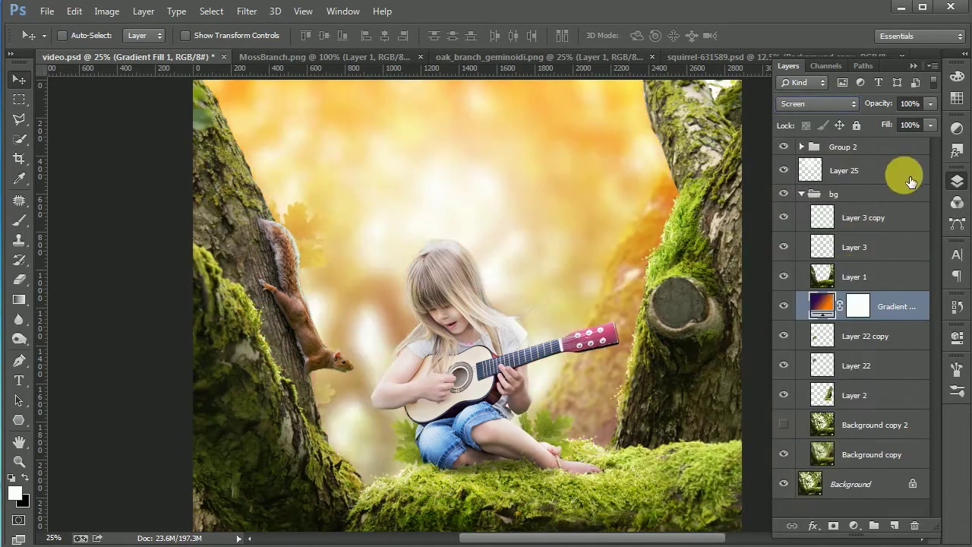
left_click_drag(891, 113, 871, 113)
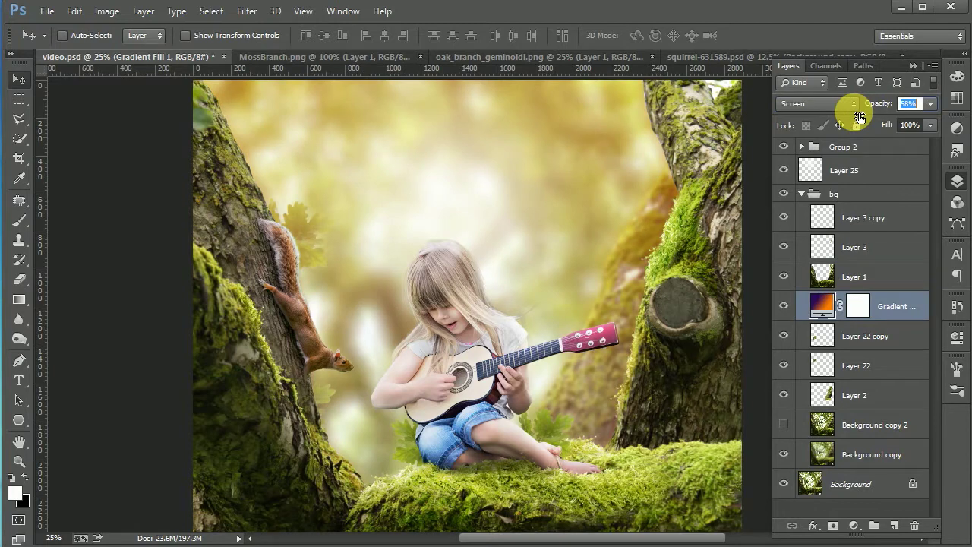
key("ctrl+minus")
Paint more soft low-opacity glow on Layer 26, erase excess, and save.
key("ctrl+shift+alt+n")
left_click_drag(866, 306, 888, 144)
left_click(19, 279)
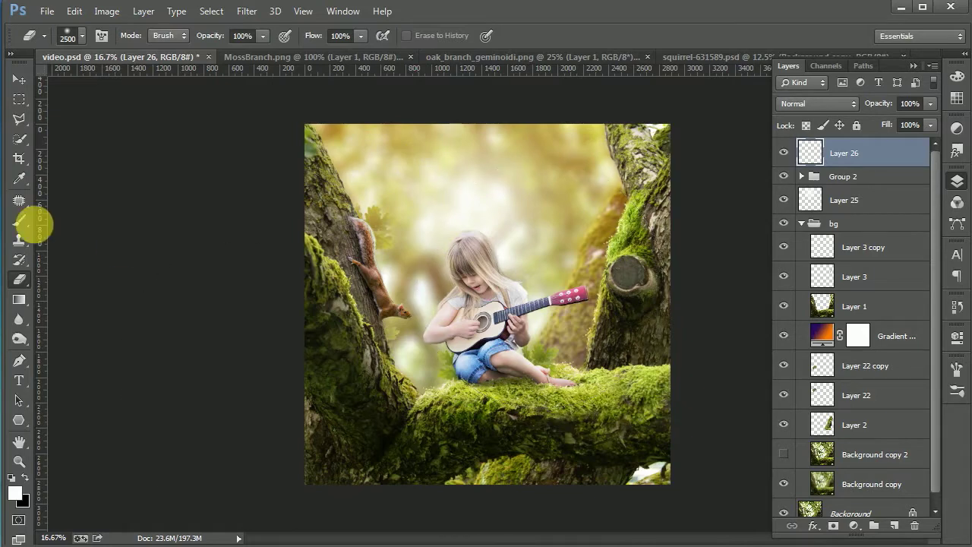
left_click(19, 221)
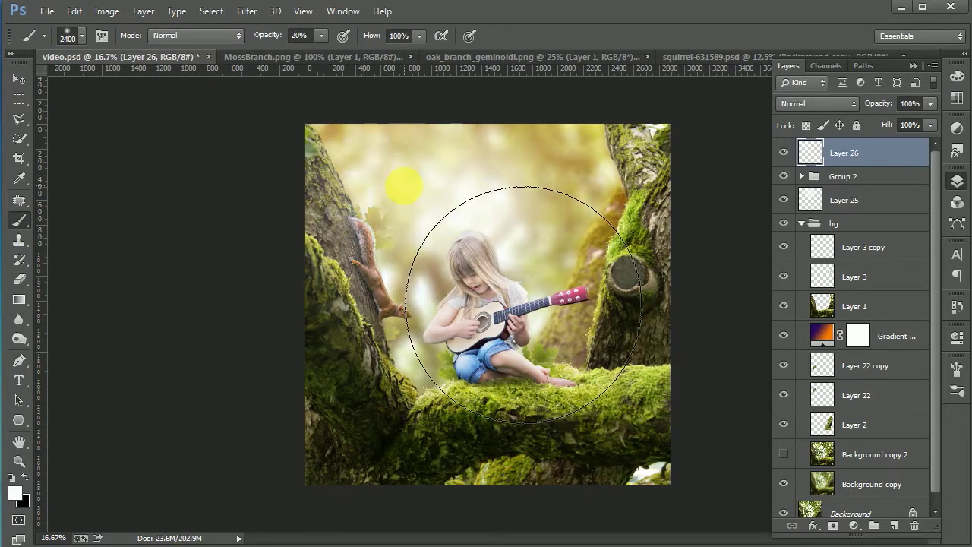
key("v")
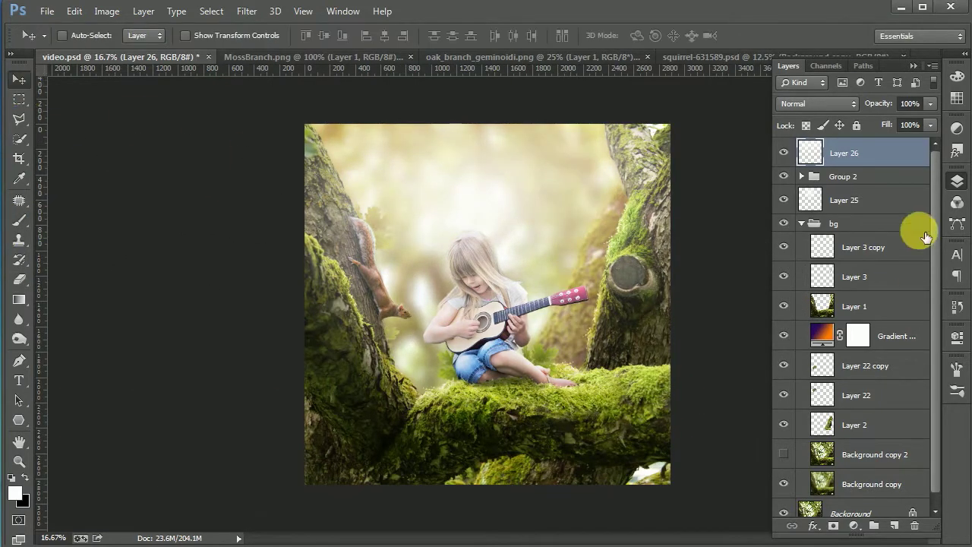
left_click(909, 103)
type("69")
key("ctrl+s")
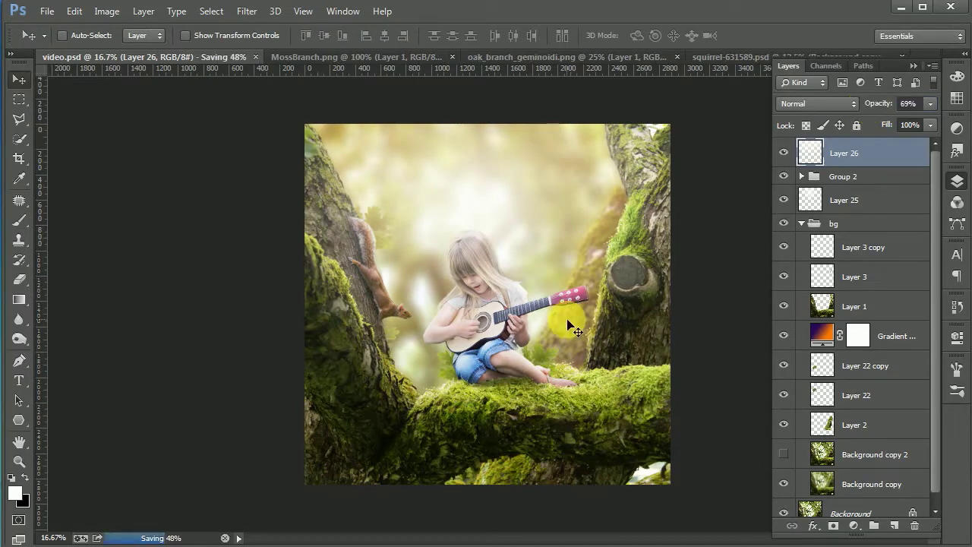
left_click(894, 526)
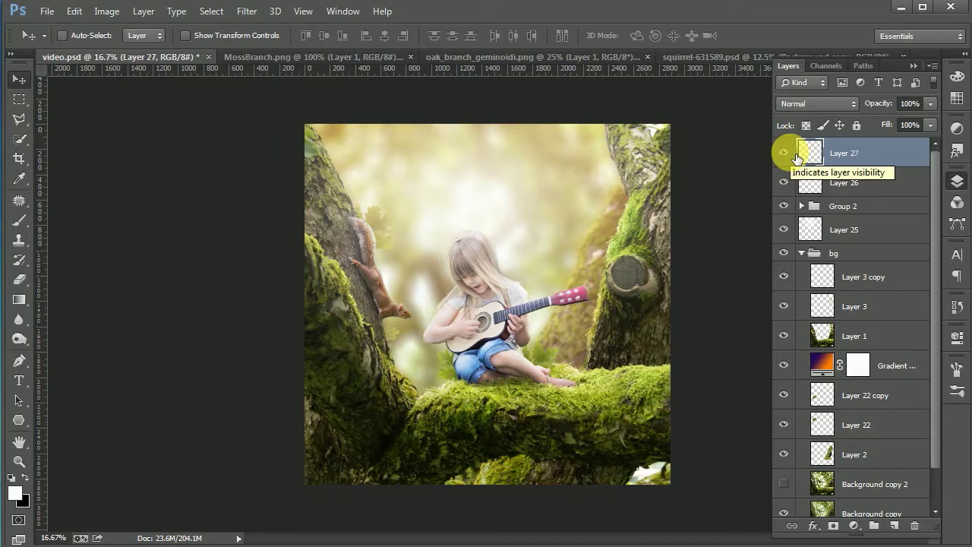
Delete the empty Layer 27, then bring in the leaves image flipped horizontally at the upper-right edge.
key("Delete")
left_click(838, 56)
mouse_move(451, 236)
left_mouse_down()
mouse_move(152, 54)
mouse_move(471, 228)
left_mouse_up()
key("ctrl+t")
right_click(503, 203)
left_click(542, 479)
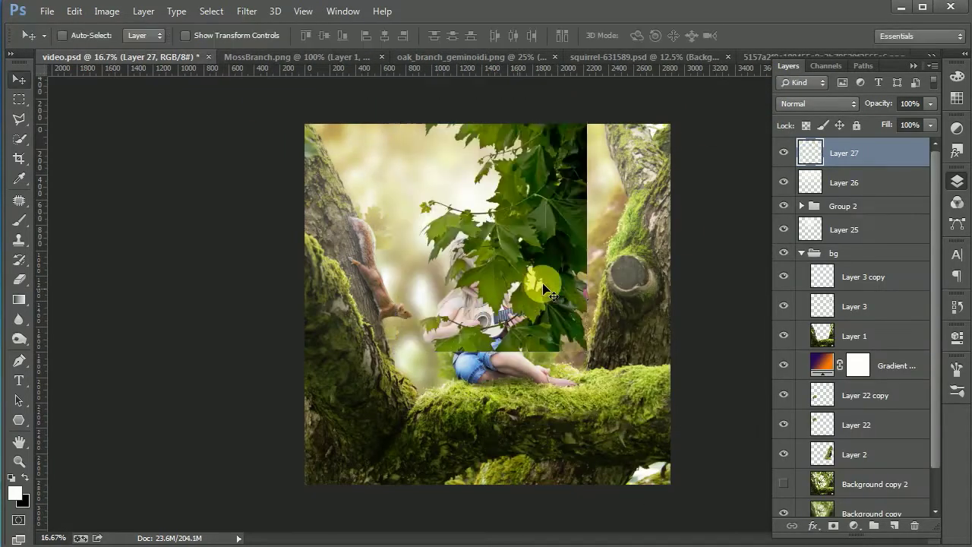
left_click_drag(543, 289, 668, 322)
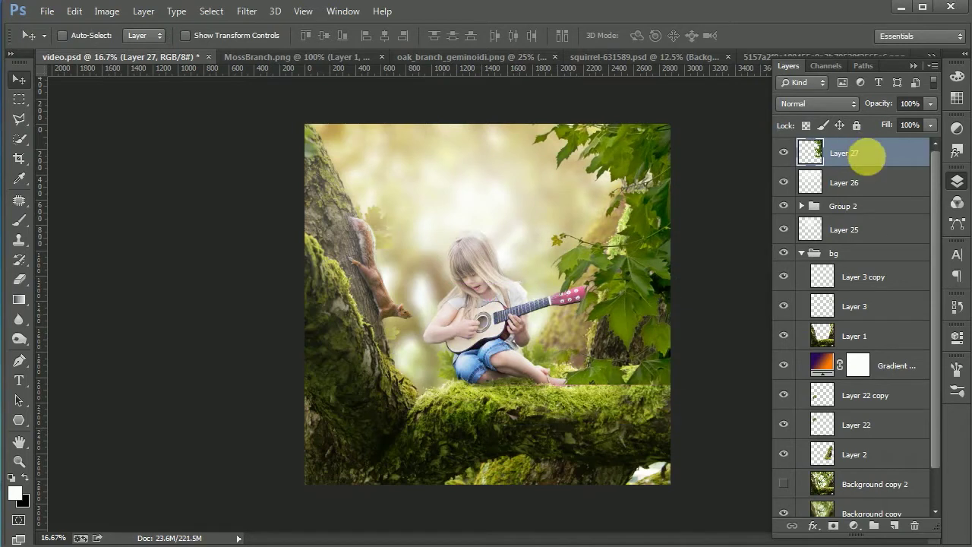
Move the leaves layer below Group 2, erase parts of it, nudge it up-left, and save.
left_click_drag(866, 156, 898, 180)
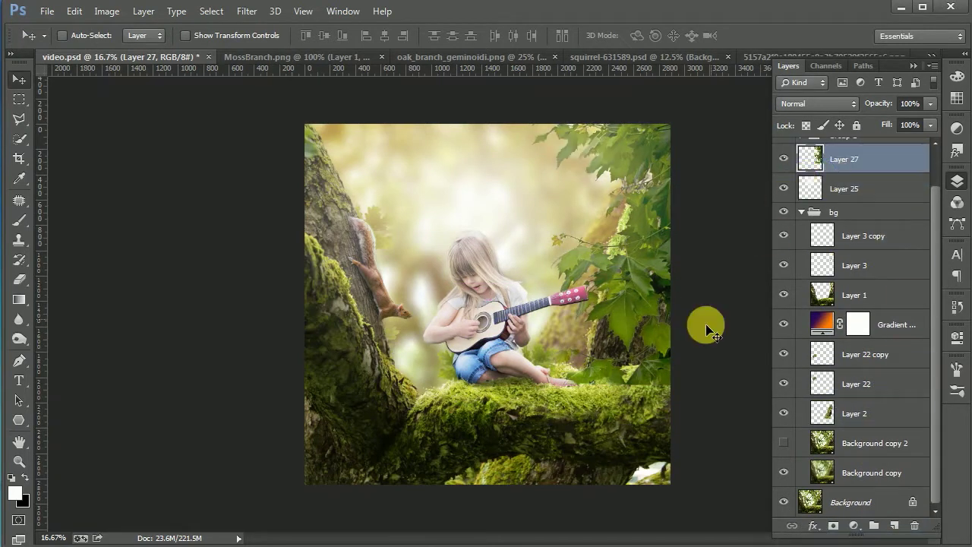
left_click(20, 281)
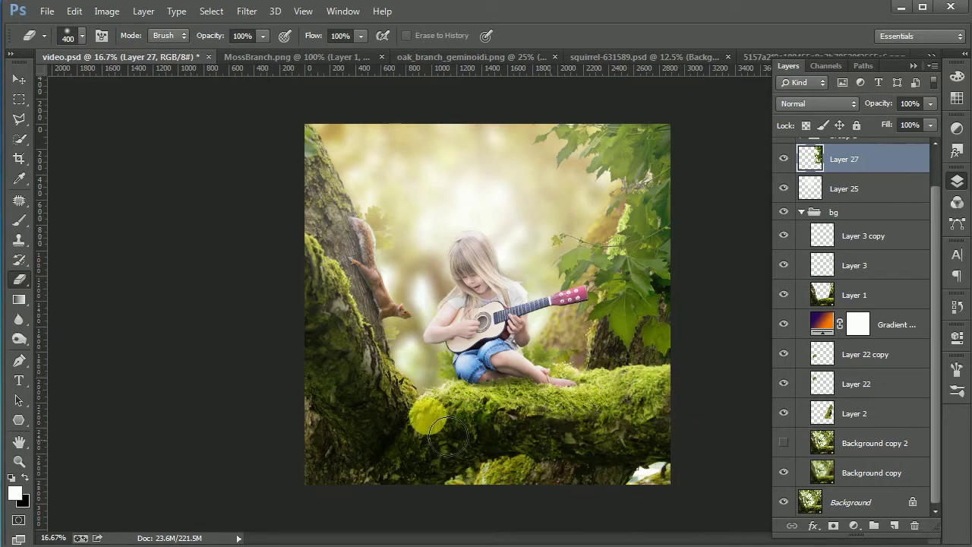
key("v")
left_click_drag(665, 311, 640, 304)
key("ctrl+s")
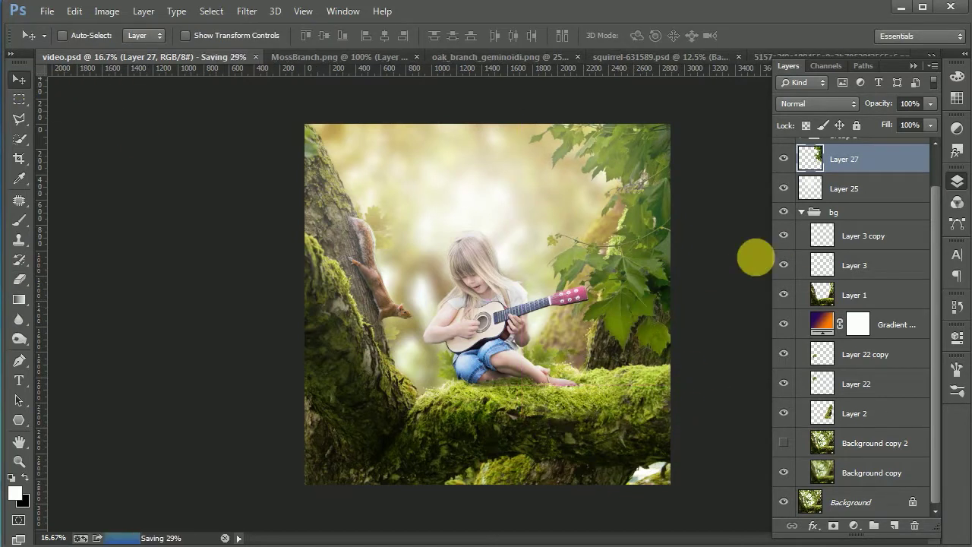
Add the oak branch leaves above Layer 22 copy, scaled to about 66% and Gaussian-blurred.
left_click(608, 95, "ctrl")
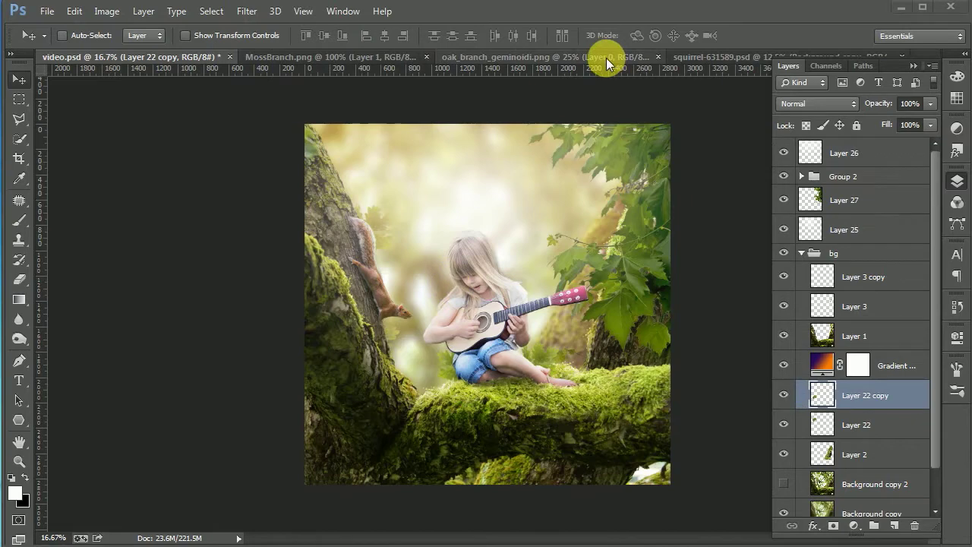
left_click(606, 58)
left_click_drag(494, 342, 562, 264)
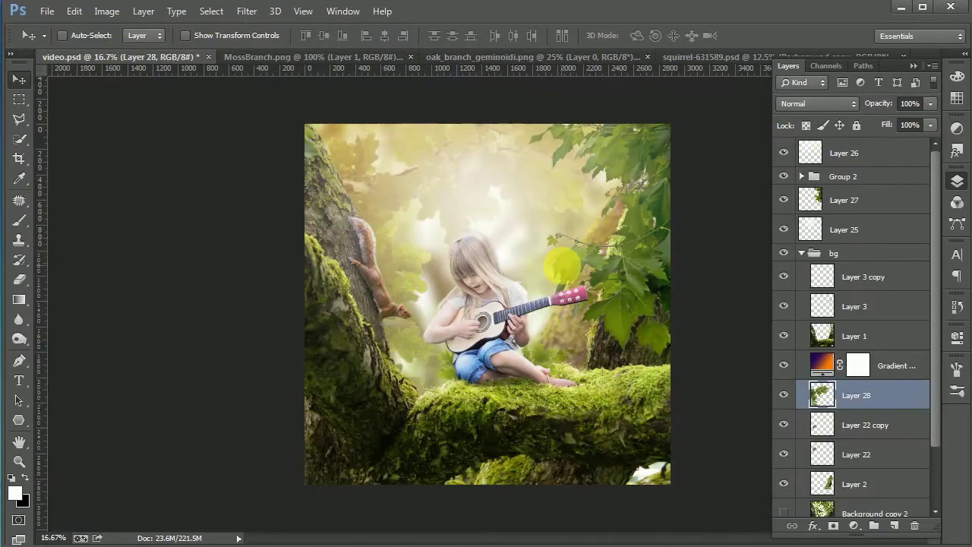
key("ctrl+t")
left_click_drag(618, 427, 511, 367)
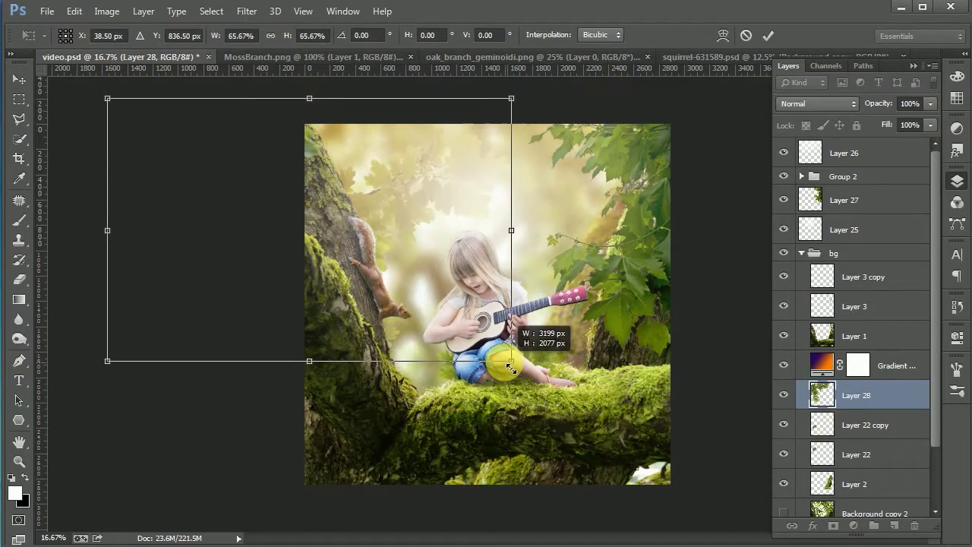
key("Return")
left_click_drag(444, 223, 440, 224)
left_click(247, 11)
left_click(476, 280)
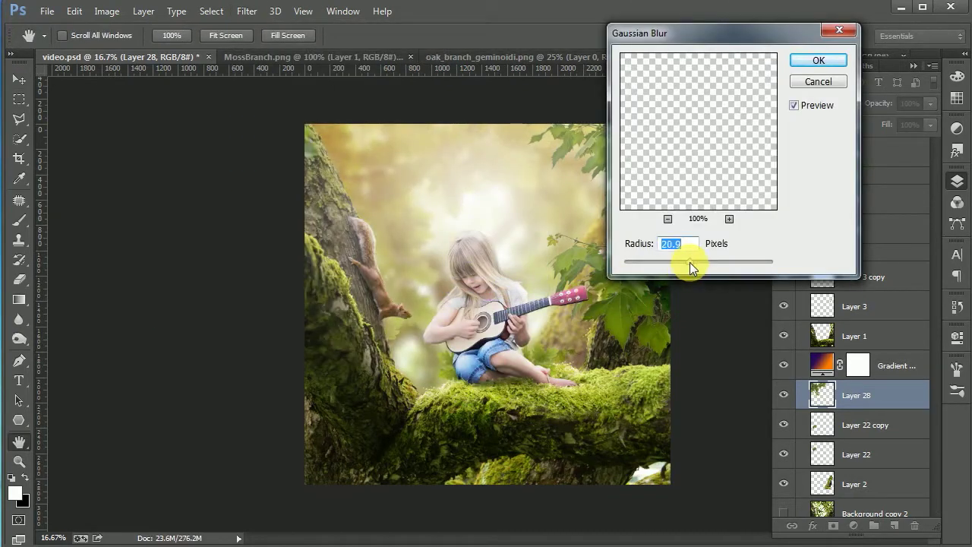
left_click(801, 61)
Group all layers from Layer 26 down to bg into Group 3.
left_click(891, 159)
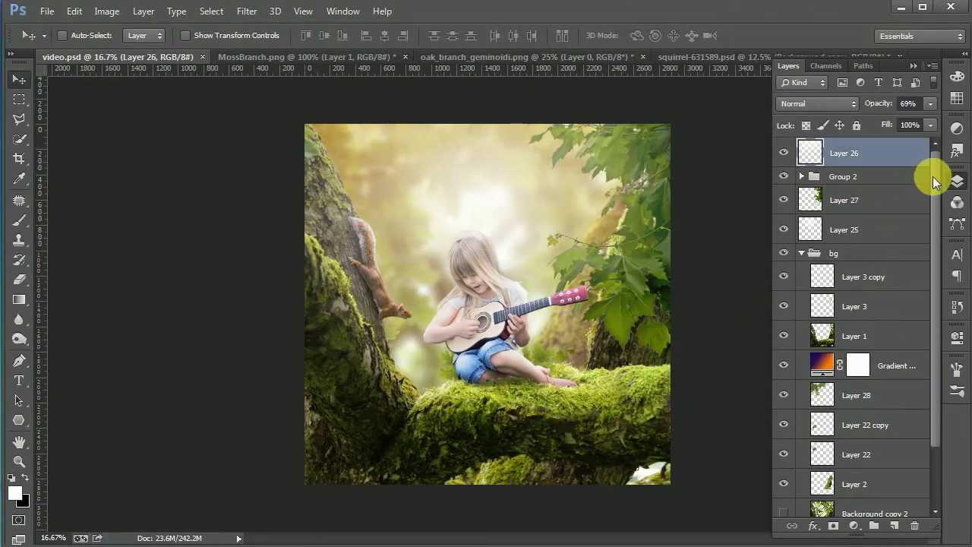
scroll(912, 492, "down", 3)
left_click(801, 182)
left_click(856, 245, "shift")
key("ctrl+g")
left_click(855, 527)
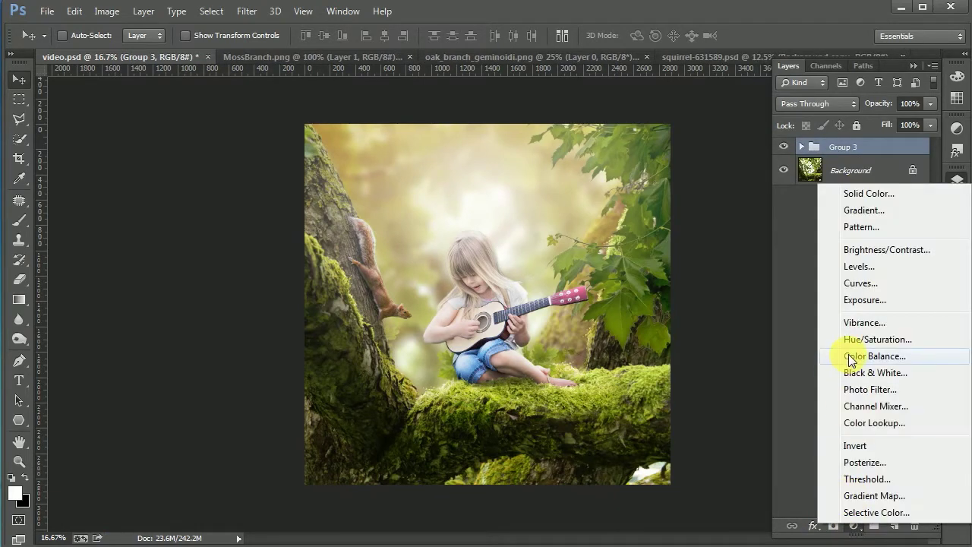
Add a Color Balance adjustment shifting the midtones toward red (+7).
left_click(825, 354)
mouse_move(810, 351)
left_mouse_down()
mouse_move(800, 354)
mouse_move(812, 353)
left_mouse_up()
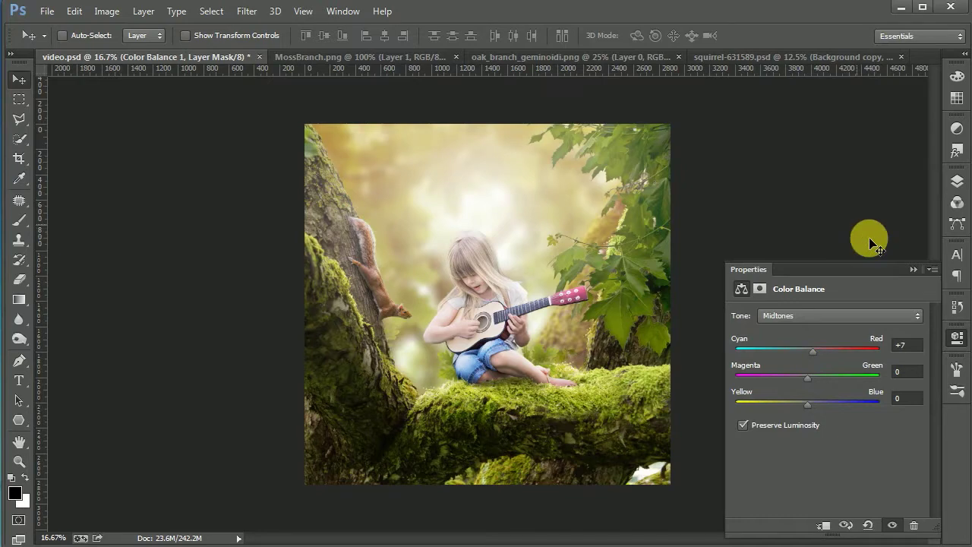
left_click(957, 182)
Add a black Solid Color fill at 59% opacity, masked away from the girl and moss.
left_click(855, 527)
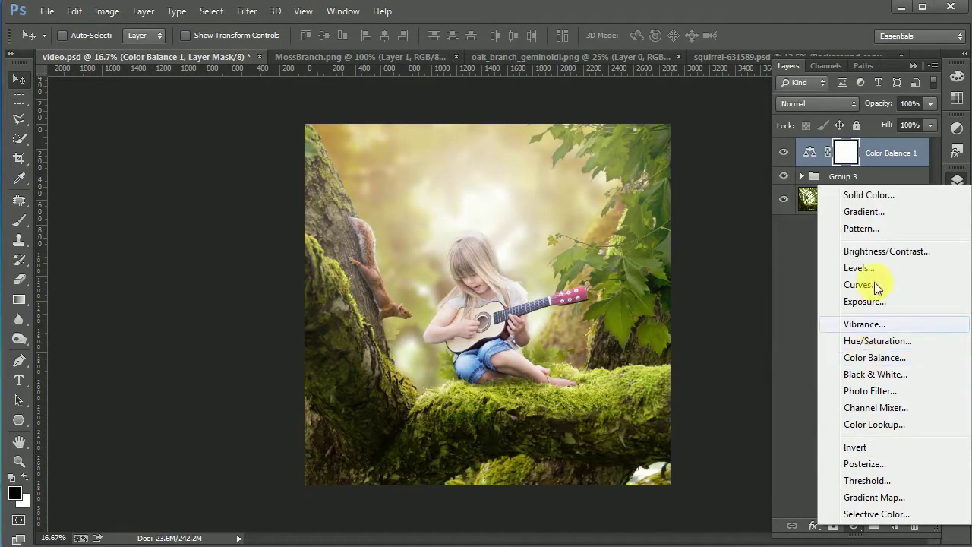
left_click(867, 195)
key("Return")
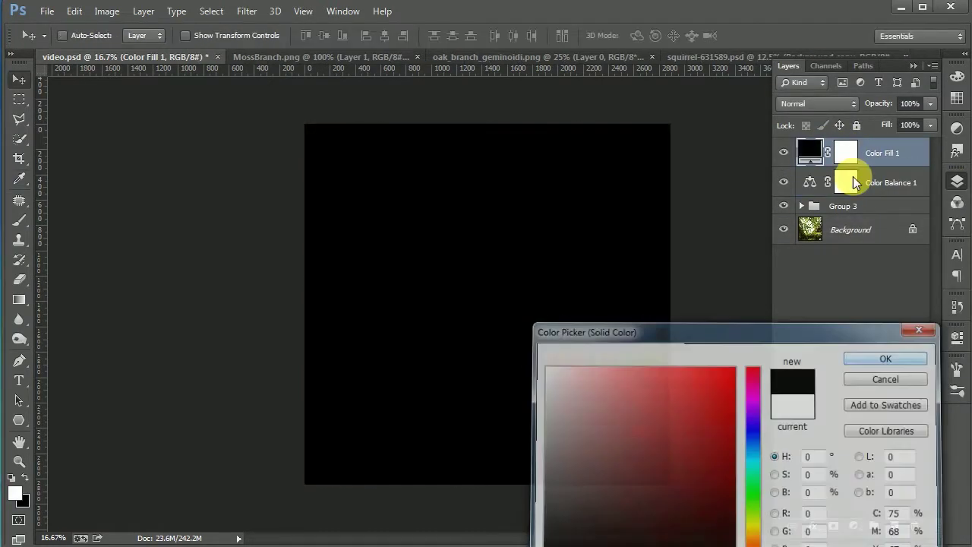
left_click_drag(863, 102, 854, 114)
left_click(845, 159)
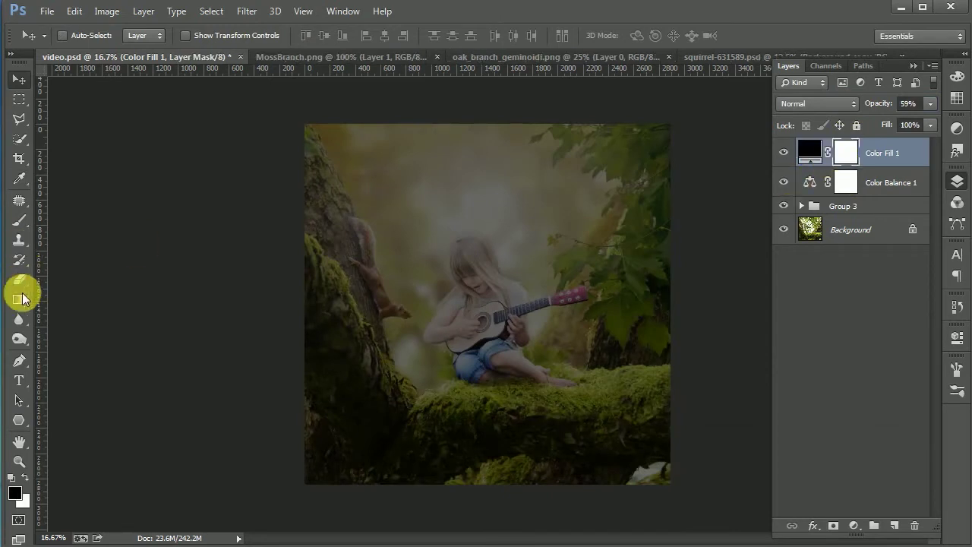
left_click(19, 278)
key("x")
key("b")
key("bracketright")
key("bracketright")
key("bracketright")
mouse_move(582, 412)
left_mouse_down()
mouse_move(716, 336)
mouse_move(539, 339)
left_mouse_up()
key("bracketleft")
key("bracketleft")
key("bracketleft")
mouse_move(630, 412)
left_mouse_down()
mouse_move(574, 401)
mouse_move(448, 319)
left_mouse_up()
Inspect the girl in a close-up view, then add a new empty layer.
left_click(19, 79)
scroll(418, 261, "up", 3)
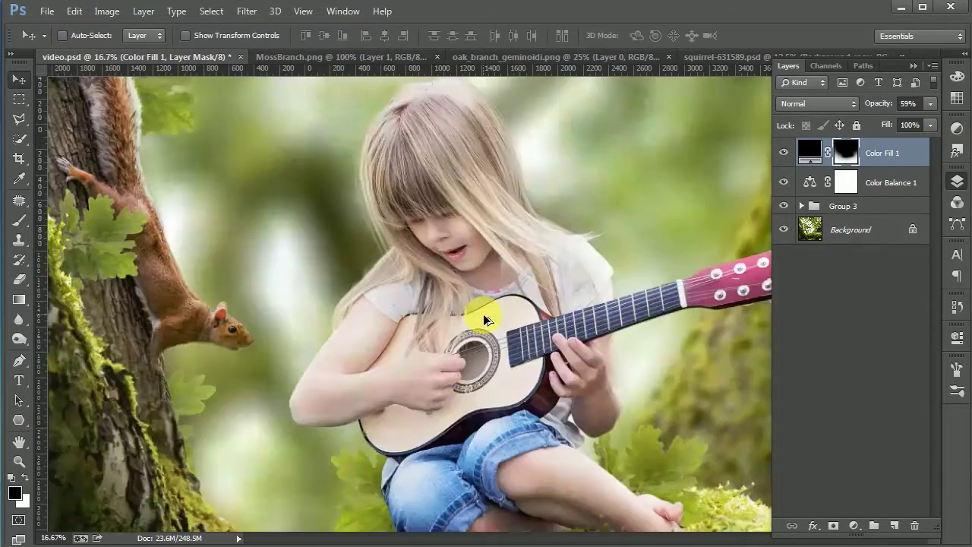
scroll(478, 315, "up", 3)
left_click_drag(488, 315, 505, 188)
scroll(506, 188, "down", 3)
scroll(499, 183, "down", 3)
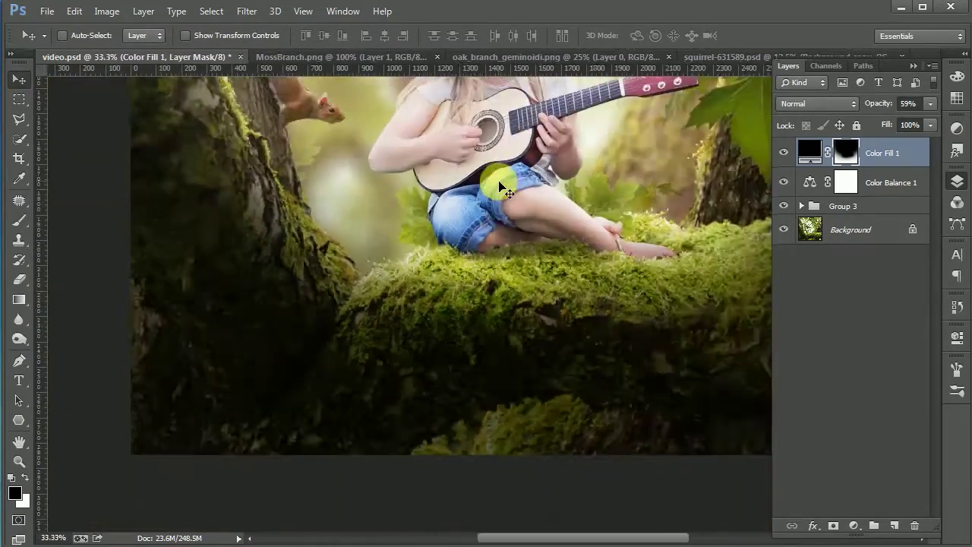
scroll(499, 182, "down", 1)
left_click(894, 524)
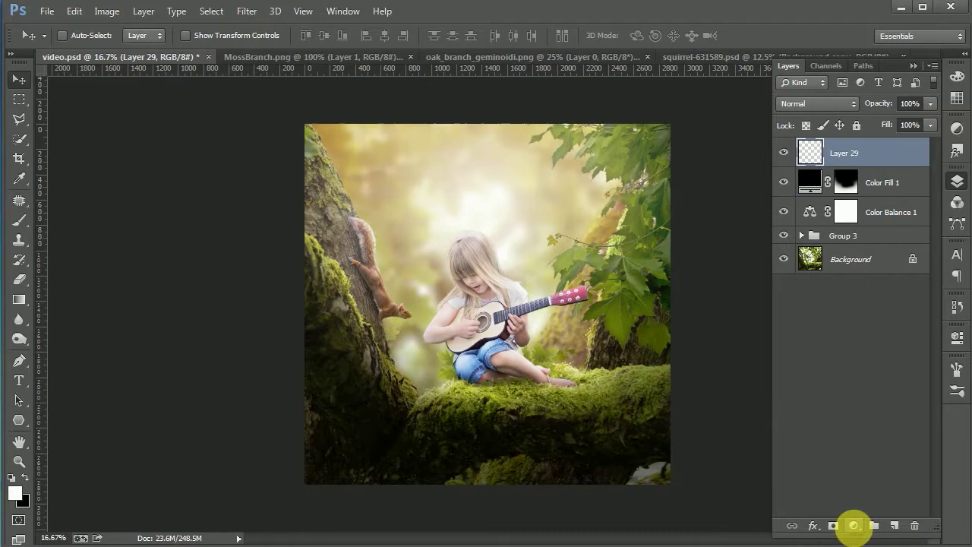
Add Brightness/Contrast at -58, masked to keep the centre and mossy branch bright.
left_click(854, 524)
left_click(881, 220)
mouse_move(793, 340)
left_mouse_down()
mouse_move(791, 362)
mouse_move(836, 384)
left_mouse_up()
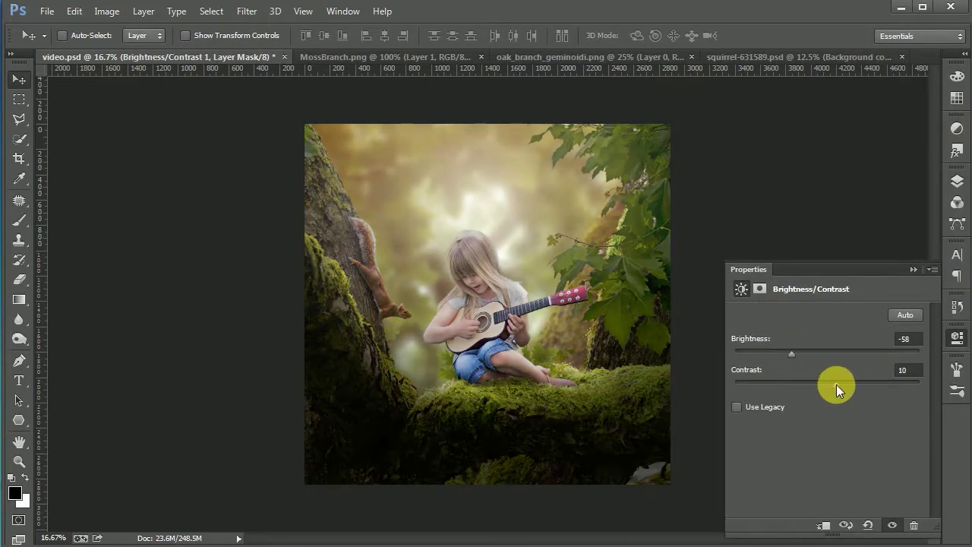
left_click(957, 181)
left_click(19, 281)
key("b")
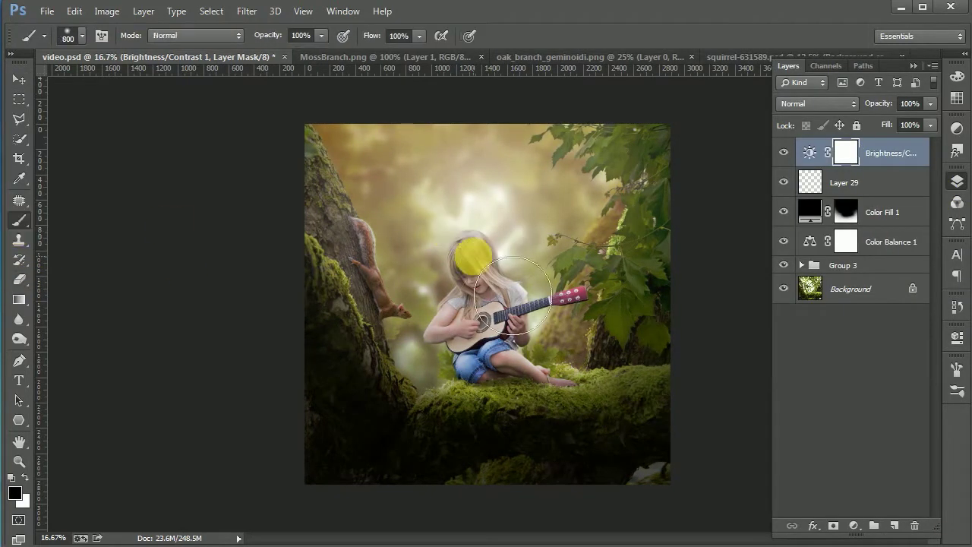
mouse_move(549, 342)
left_mouse_down()
mouse_move(482, 223)
mouse_move(699, 256)
mouse_move(575, 379)
mouse_move(494, 365)
mouse_move(560, 388)
left_mouse_up()
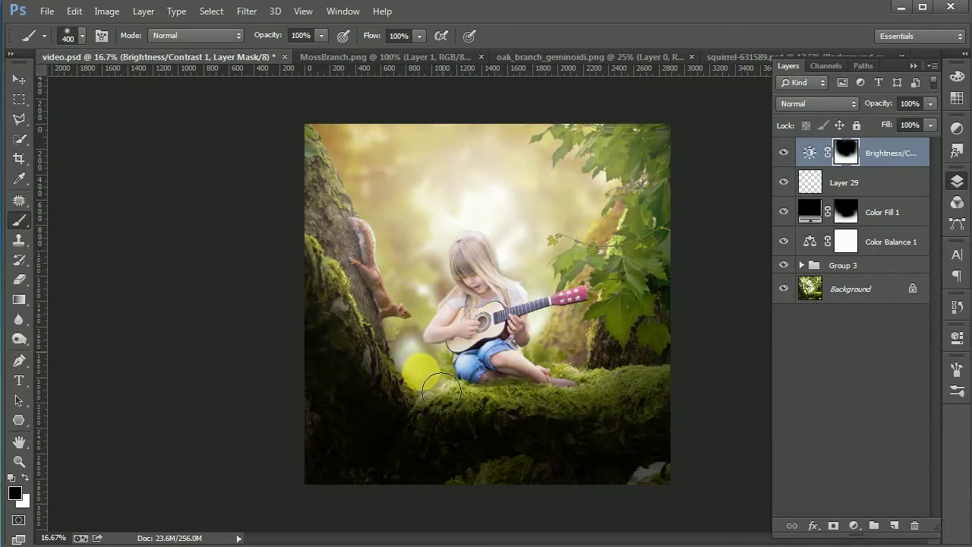
left_click_drag(418, 357, 655, 377)
Add a Color Lookup adjustment layer on top of the stack.
key("v")
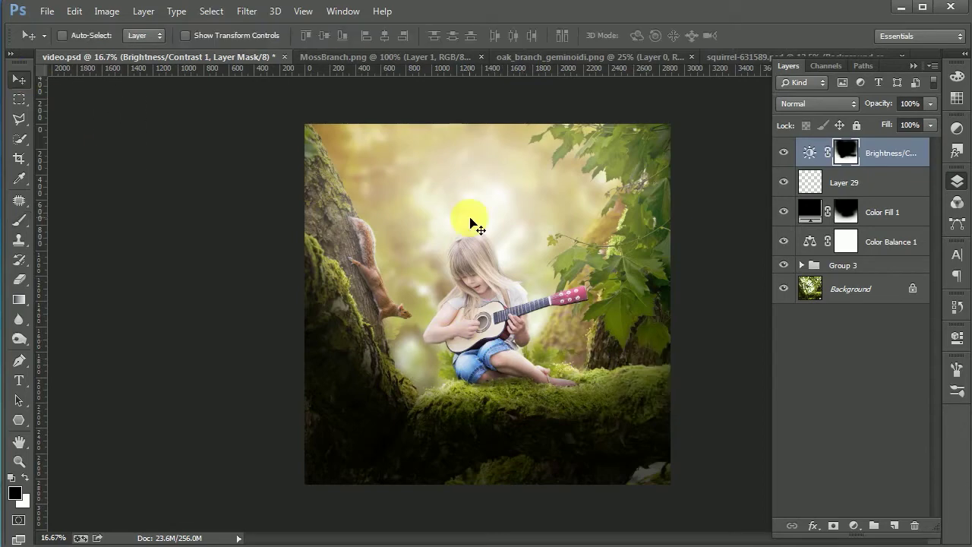
left_click(471, 223, "ctrl")
left_click(579, 417, "ctrl+alt")
left_click(854, 525)
left_click(874, 430)
Apply the Fuji REALA 500D Kodak 2393 lookup and lower the Color Lookup layer to 31%.
left_click(857, 315)
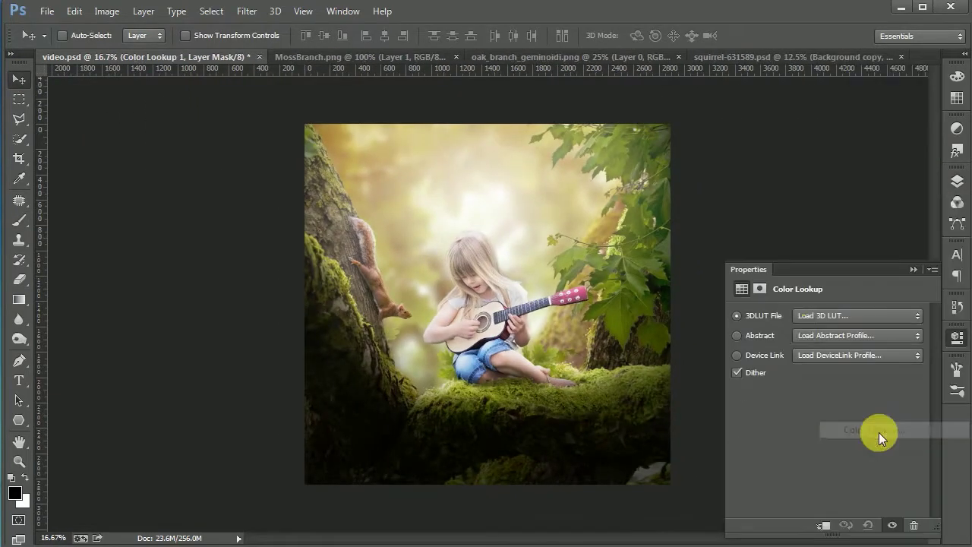
left_click(716, 139)
key("Down")
key("Down")
key("Down")
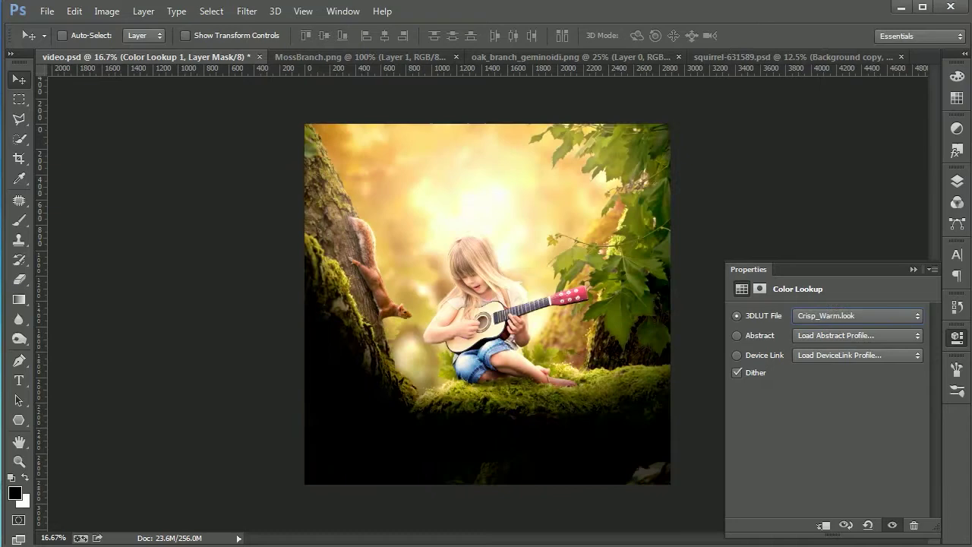
key("Down")
key("Down")
key("Down")
key("Down")
key("Down")
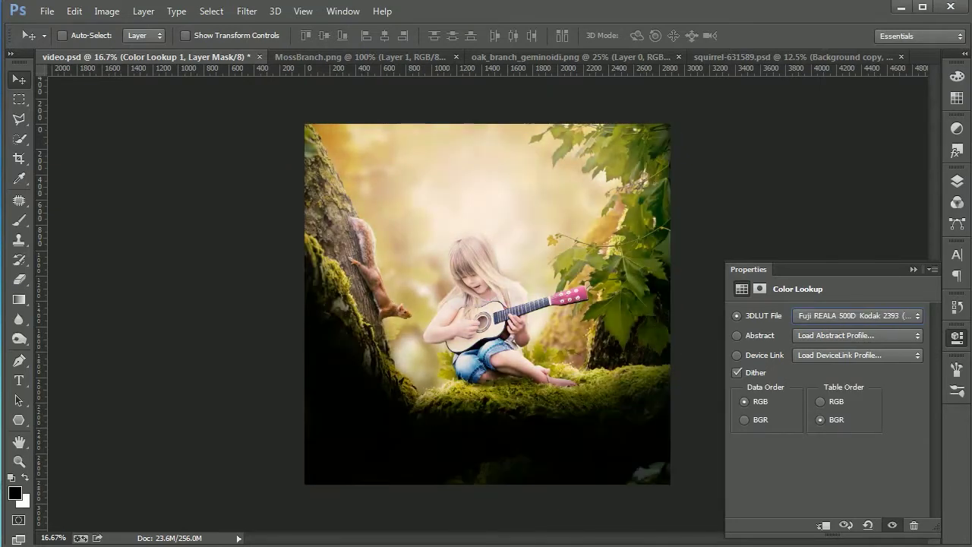
left_click(956, 181)
left_click_drag(887, 104, 852, 115)
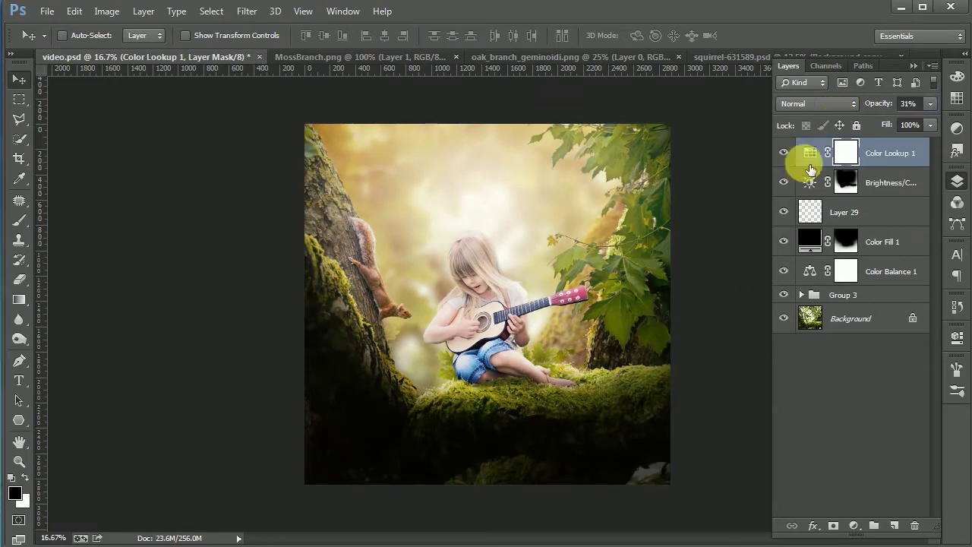
scroll(560, 250, "up", 1)
scroll(503, 284, "down", 1)
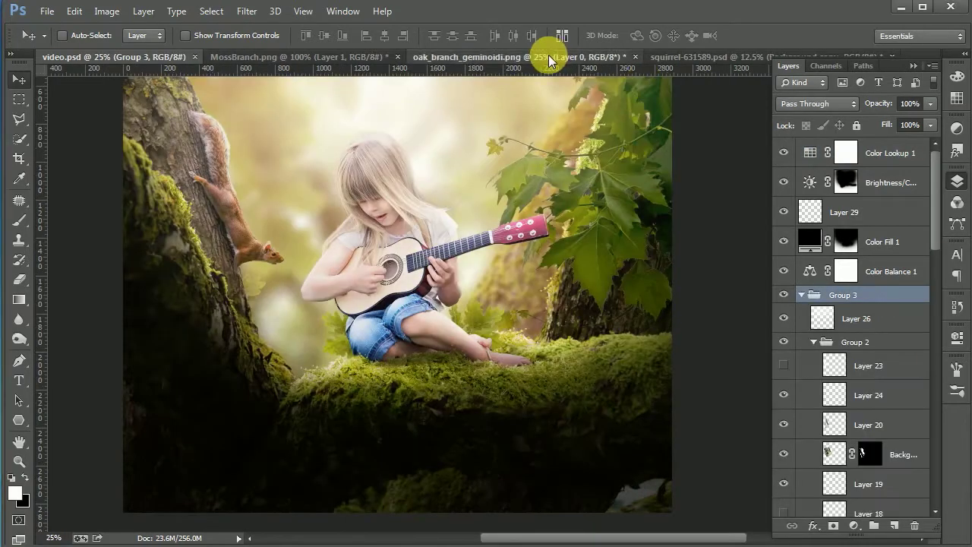
Close the oak branch image and return to the video.psd composite.
left_click(548, 55)
left_click(635, 57)
left_click(489, 176)
left_click(282, 57)
left_click(114, 57)
Bring in the second leaves image as Layer 30, erase parts of it, and save.
left_click(712, 58)
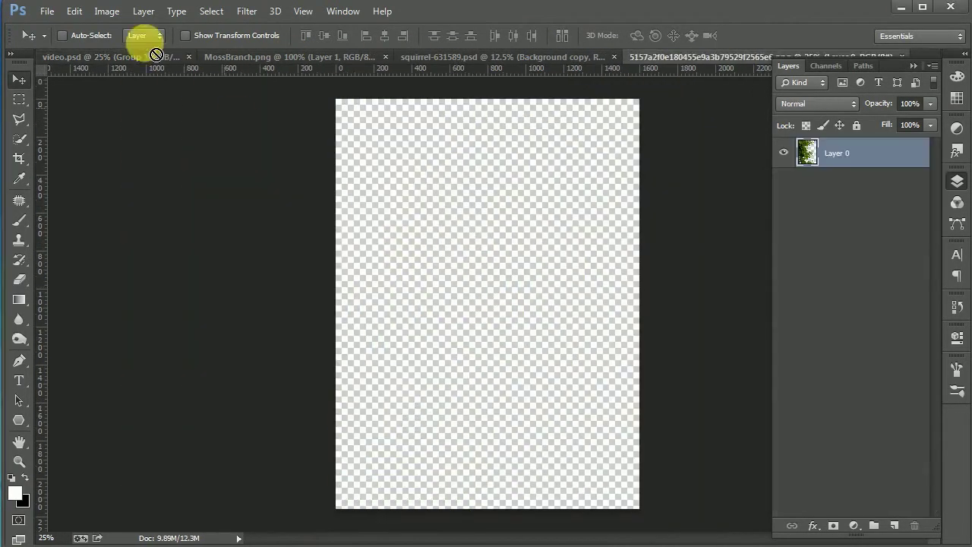
mouse_move(490, 306)
left_mouse_down()
mouse_move(386, 314)
mouse_move(390, 390)
left_mouse_up()
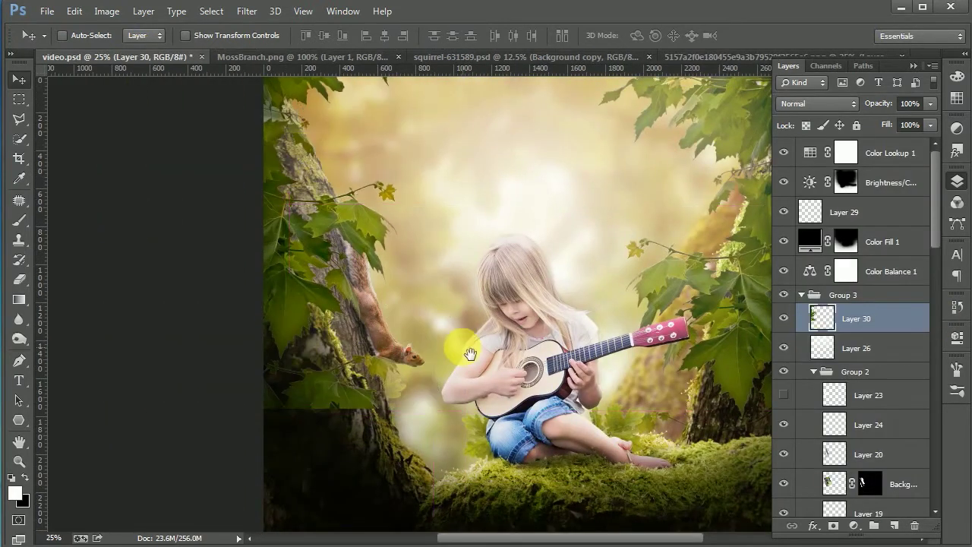
left_click(19, 279)
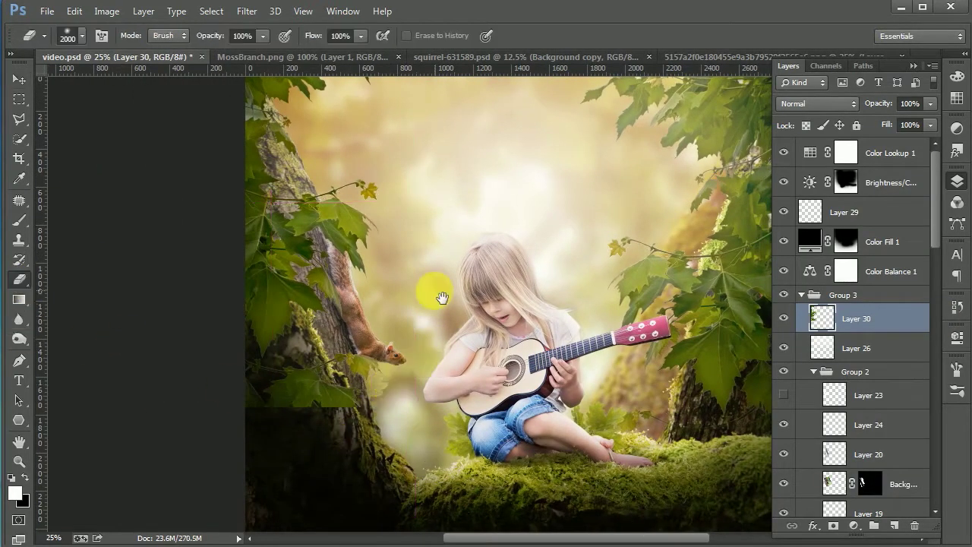
key("ctrl+minus")
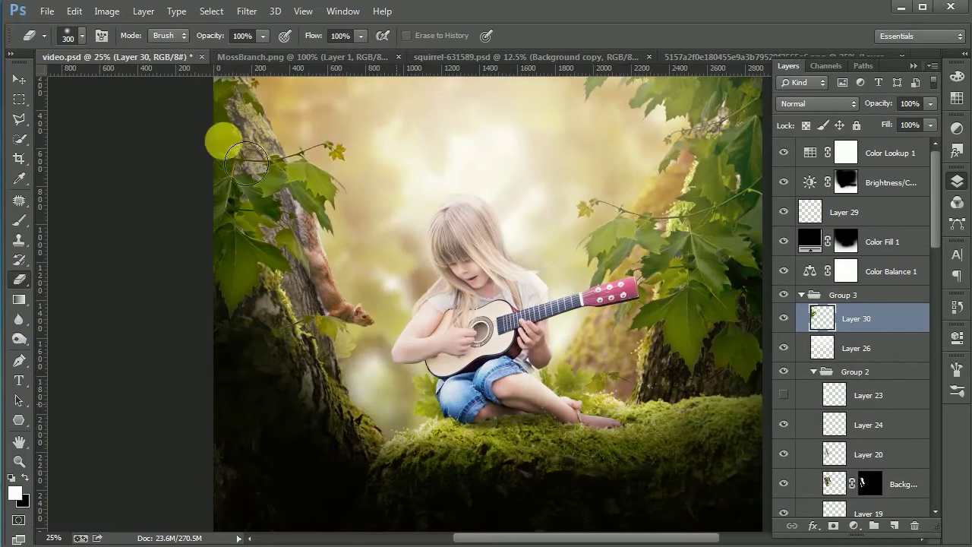
left_click(19, 79)
key("ctrl+s")
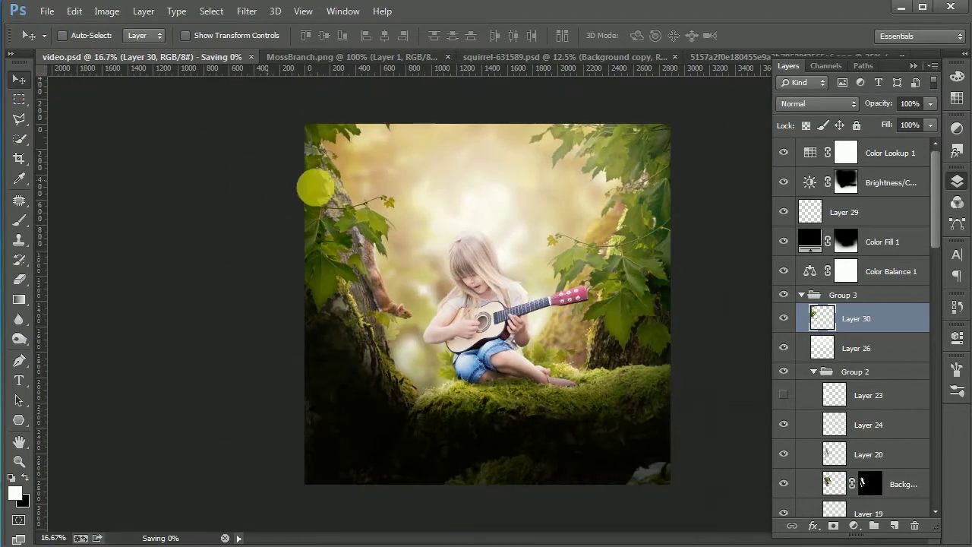
Stamp all visible layers into merged Layer 31 above Color Lookup 1.
left_click(898, 155)
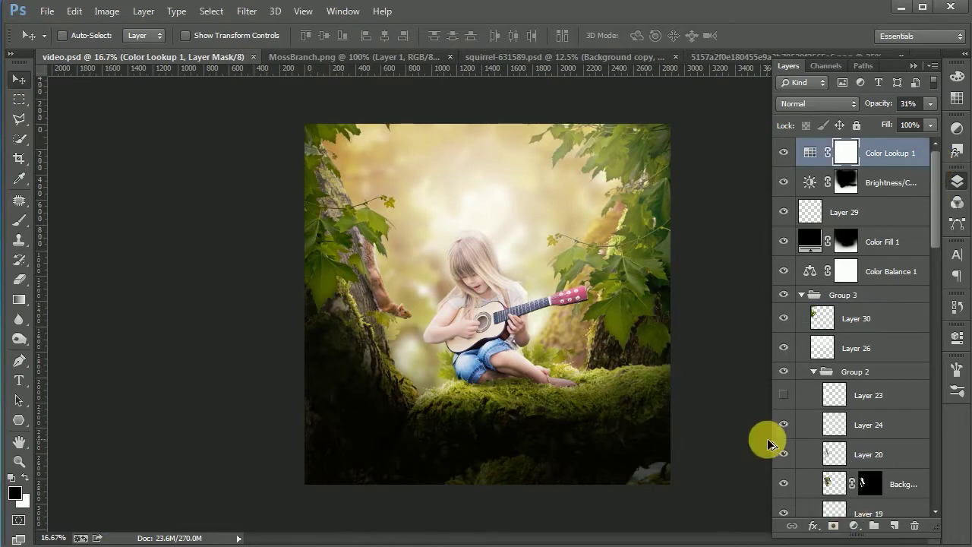
key("ctrl+shift+alt+e")
left_click(245, 11)
In Color Efex Pro 4, preview effects from Brilliance / Warmth through High Key.
left_click(486, 328)
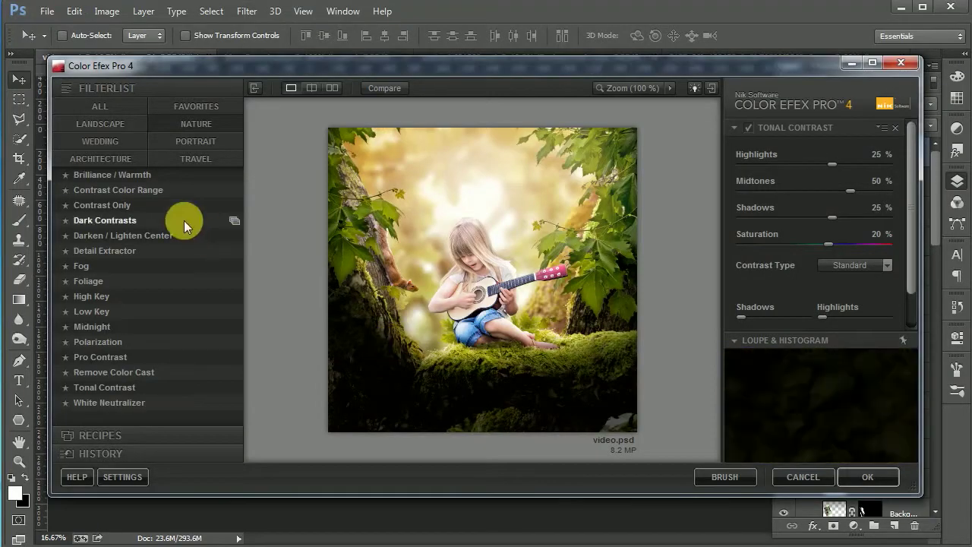
left_click(152, 176)
key("Down")
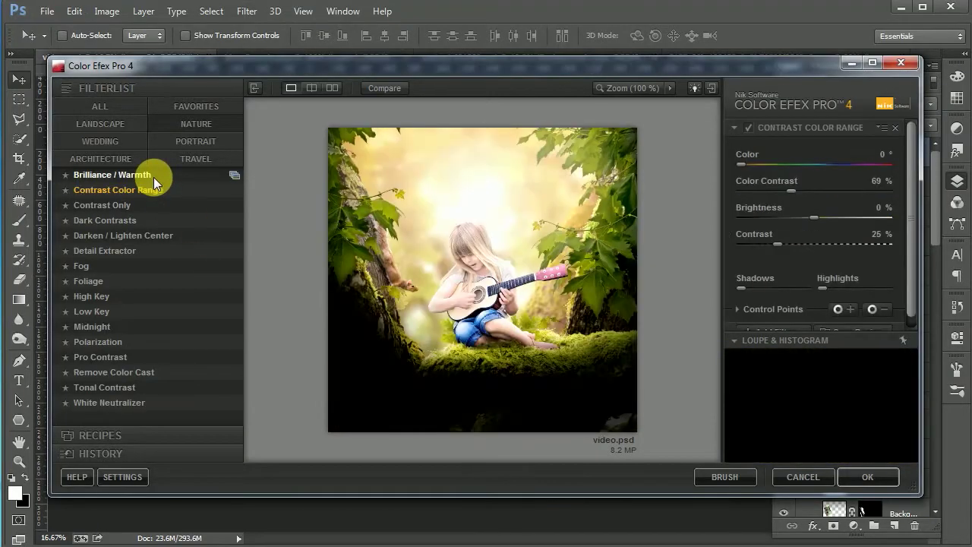
key("Down")
key("Down")
key("Down")
key("Down")
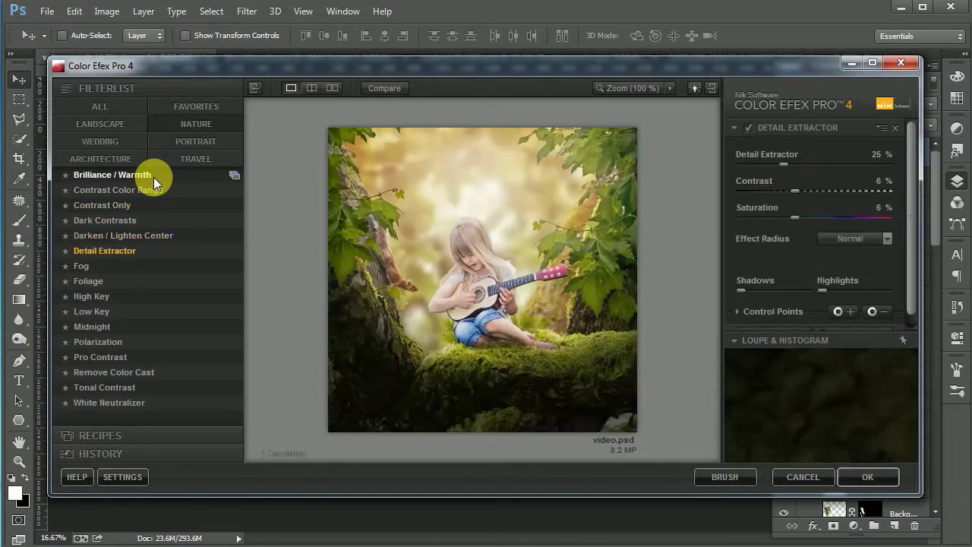
key("Down")
key("Down")
left_click(142, 237)
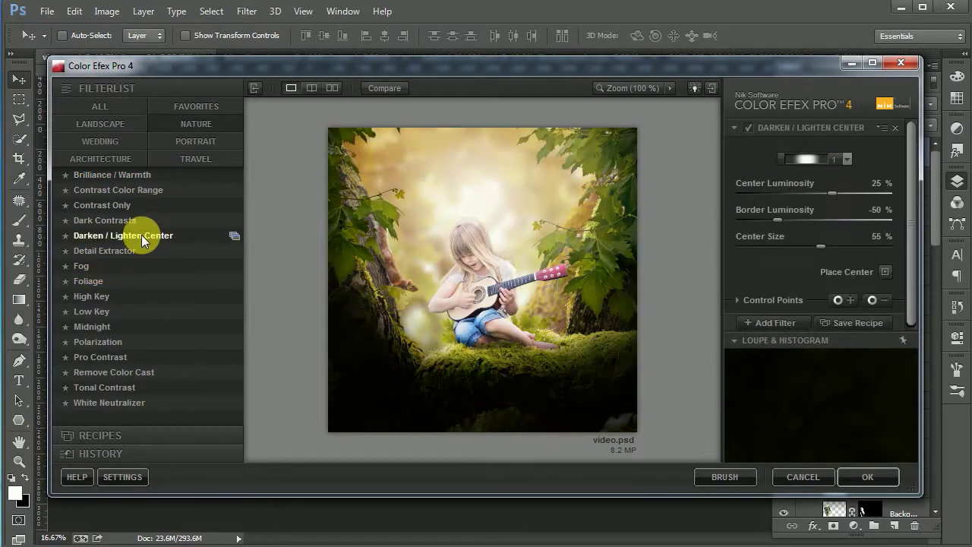
left_click(140, 269)
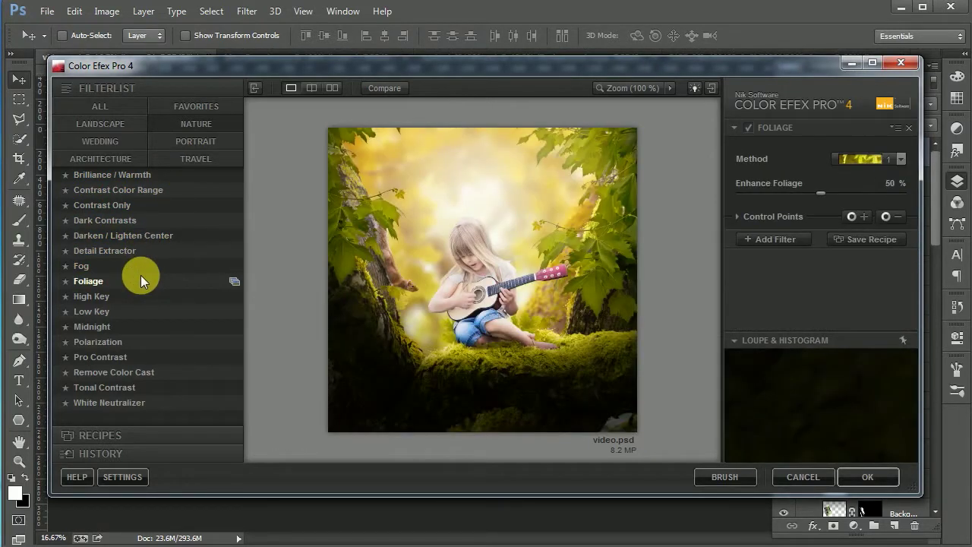
left_click(138, 292)
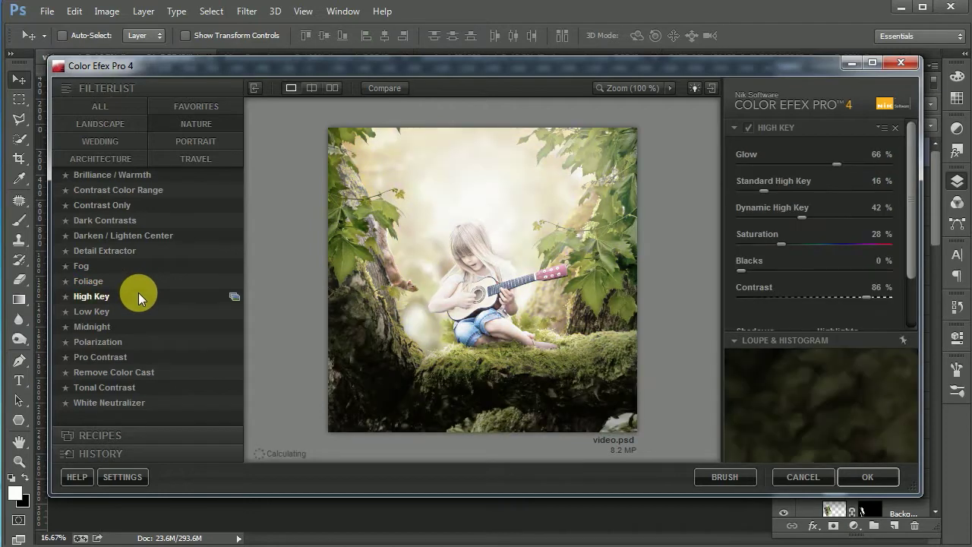
Preview Low Key through Remove Color Cast, then apply Tonal Contrast as a new layer.
left_click(137, 305)
left_click(136, 326)
left_click(134, 341)
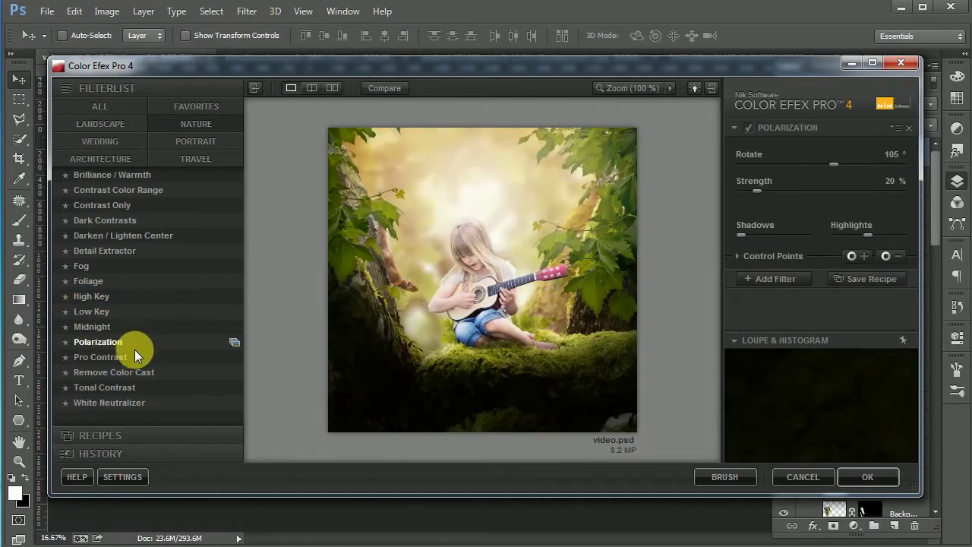
left_click(135, 371)
left_click(133, 387)
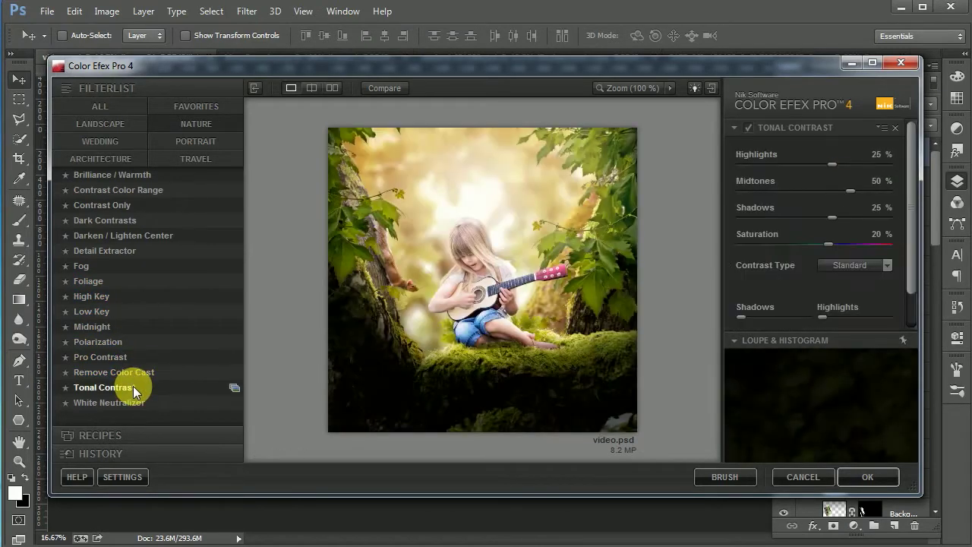
left_click(867, 476)
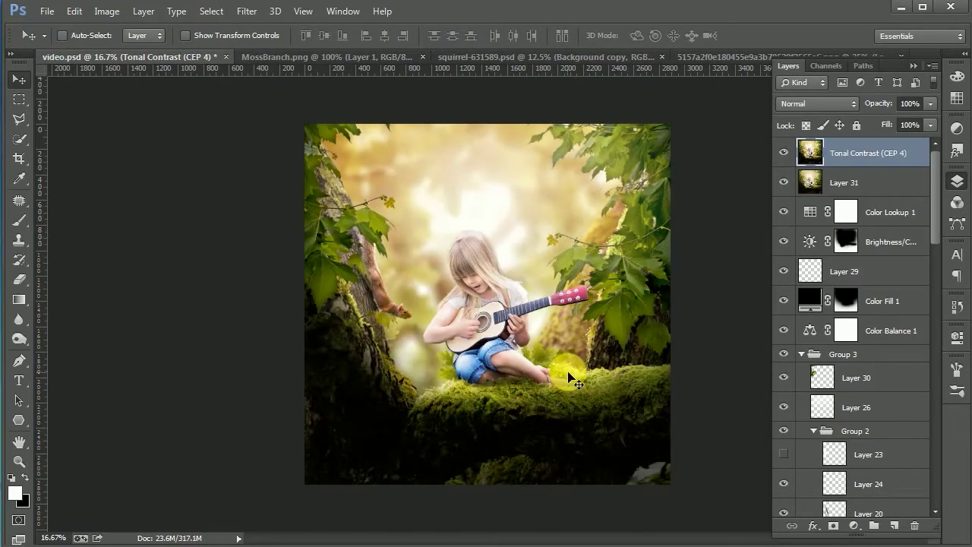
left_click(247, 11)
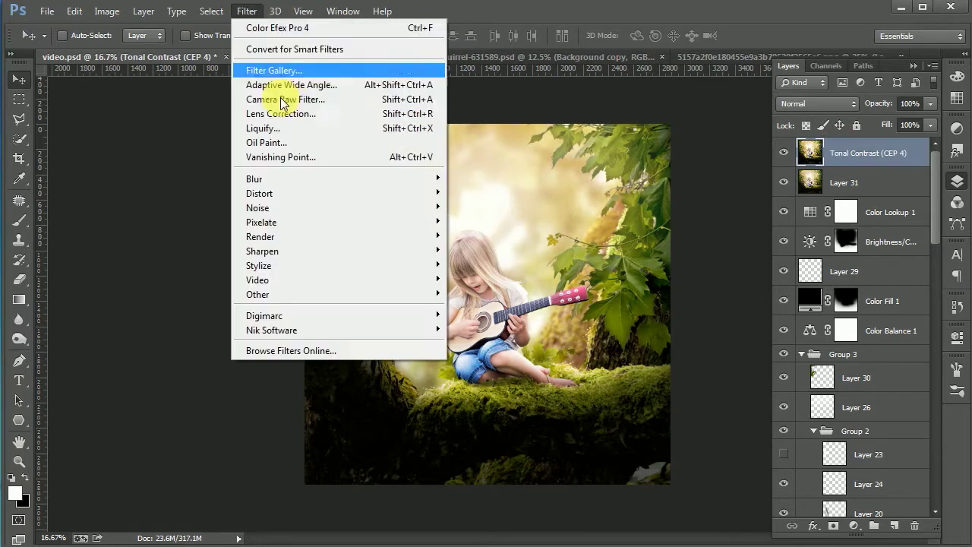
In Camera Raw, warm the temperature and add a diagonal gradient at -1.10 exposure with brighter highlights.
left_click(287, 99)
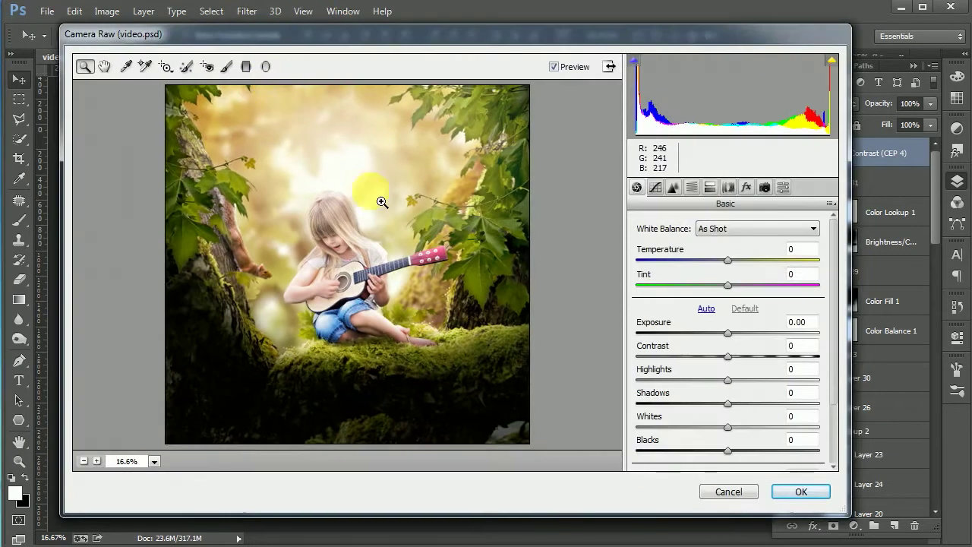
left_click_drag(728, 259, 737, 259)
key("g")
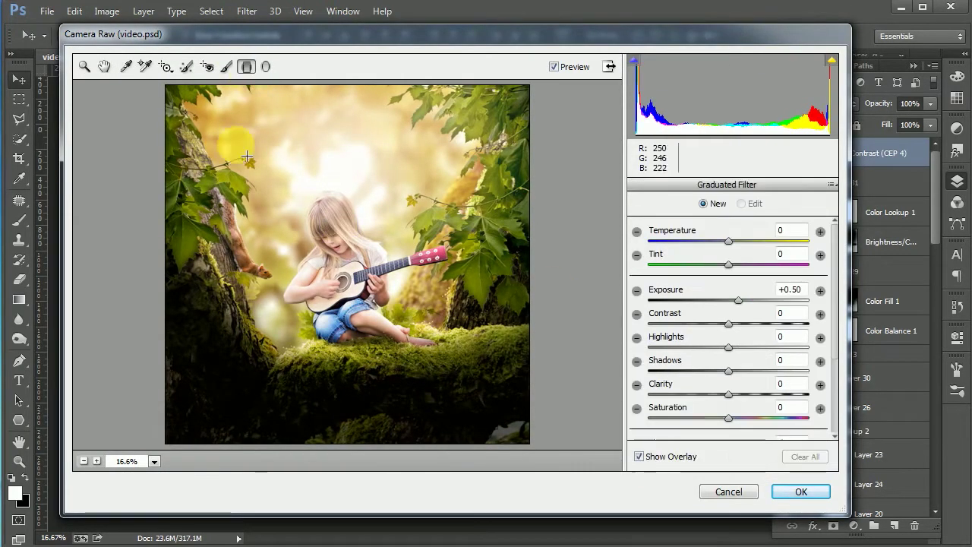
left_click_drag(218, 134, 371, 252)
left_click_drag(738, 300, 714, 301)
left_click_drag(220, 142, 305, 264)
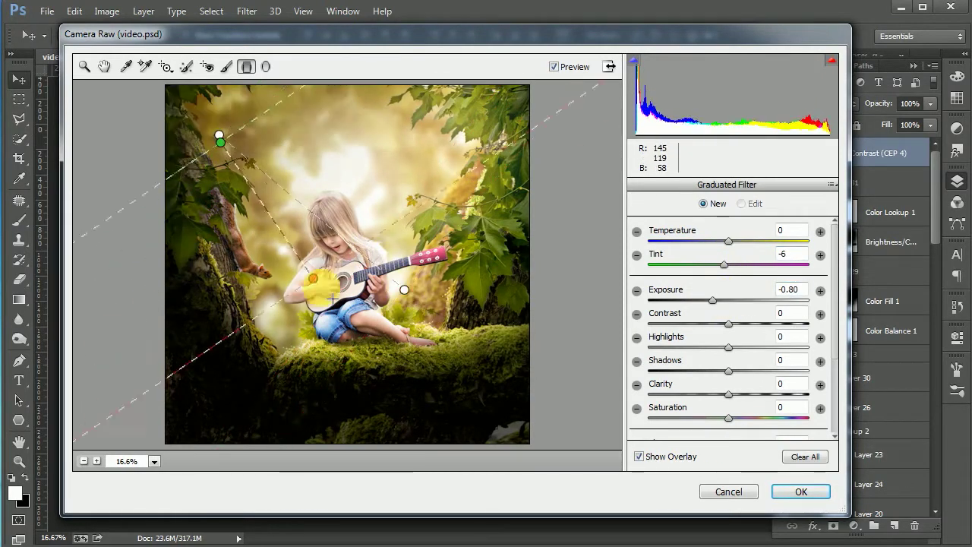
left_click(404, 289)
left_click_drag(219, 136, 246, 169)
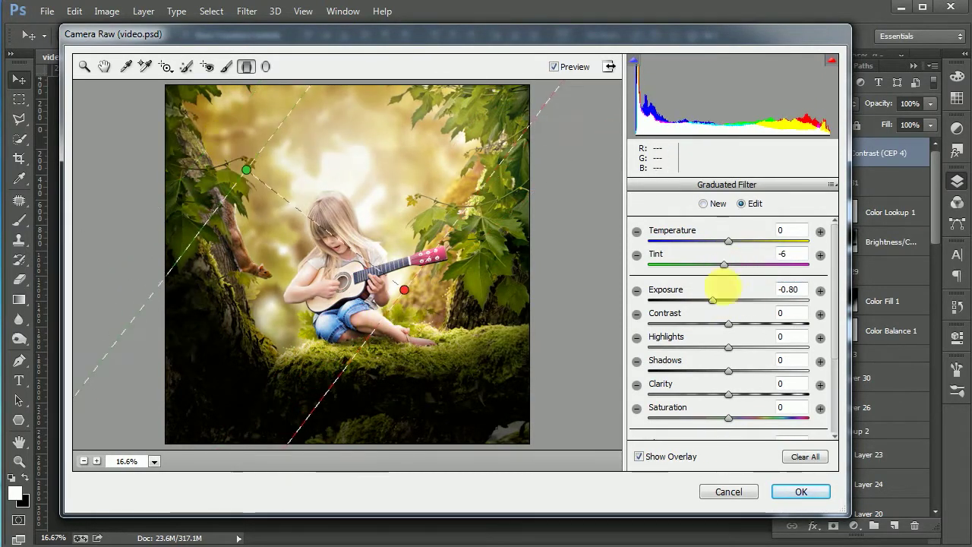
left_click_drag(712, 300, 707, 302)
left_click_drag(728, 346, 735, 348)
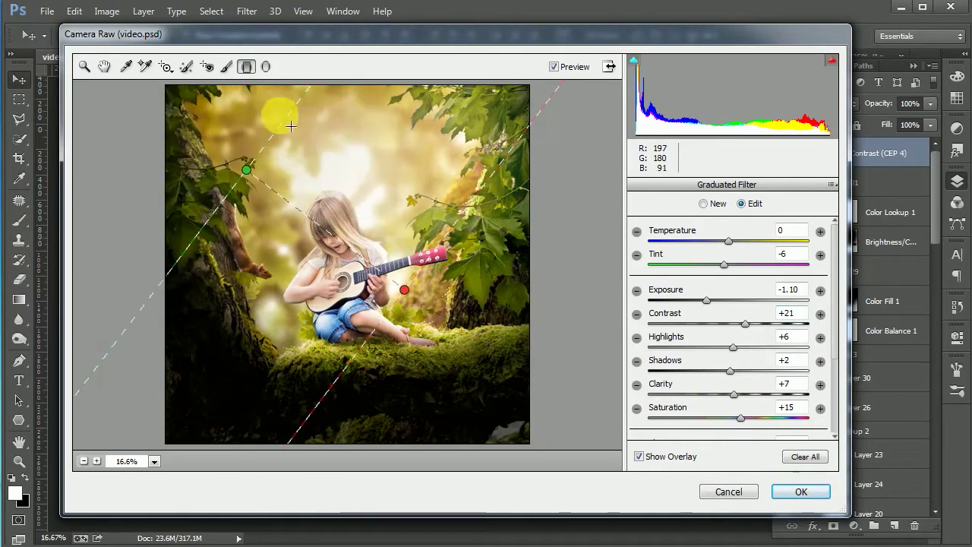
Add a second upper-left-to-lower-right gradient with raised exposure and apply Camera Raw.
left_click_drag(480, 383, 231, 141)
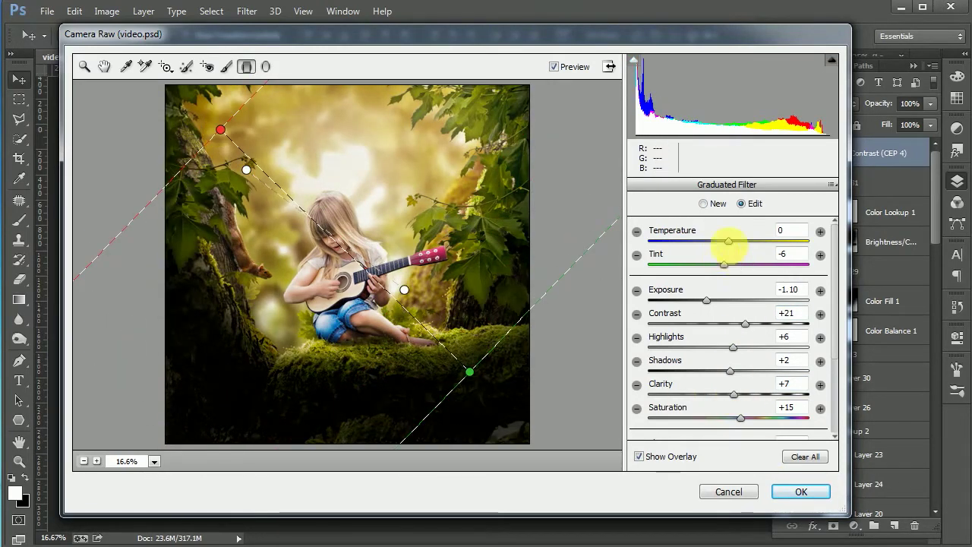
mouse_move(254, 152)
left_mouse_down()
mouse_move(479, 415)
mouse_move(475, 364)
left_mouse_up()
left_click_drag(706, 300, 736, 303)
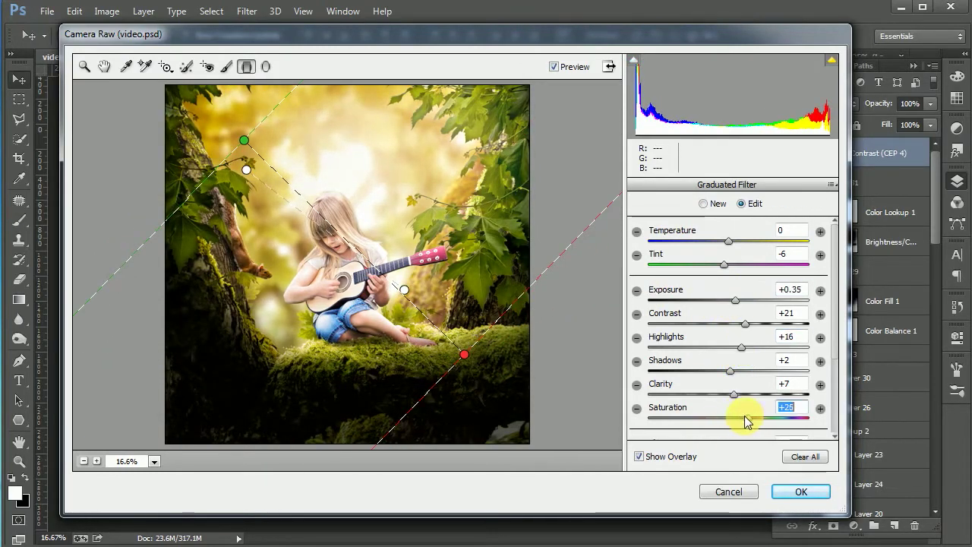
left_click(799, 491)
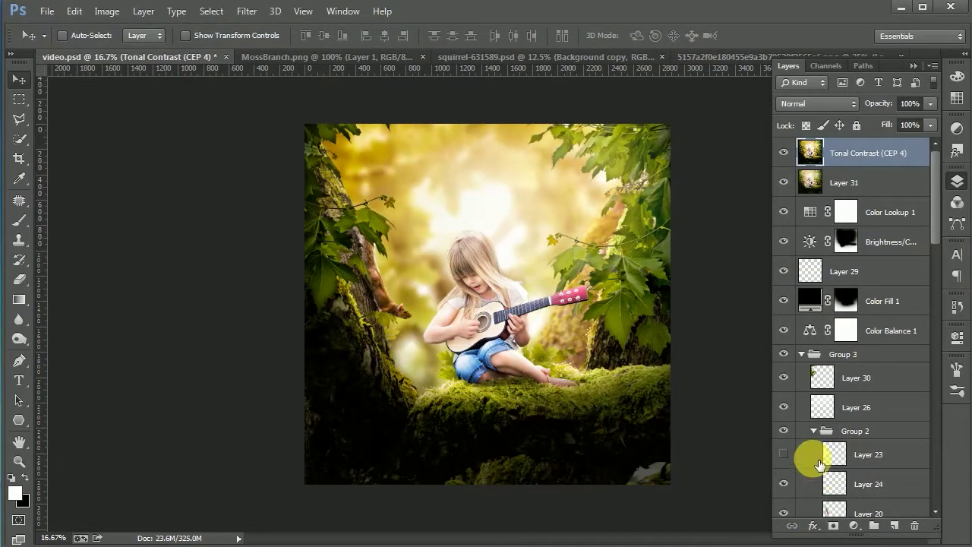
left_click(247, 11)
Iris-blur everything outside a widened oval around the girl and add a warming Photo Filter.
left_click(471, 195)
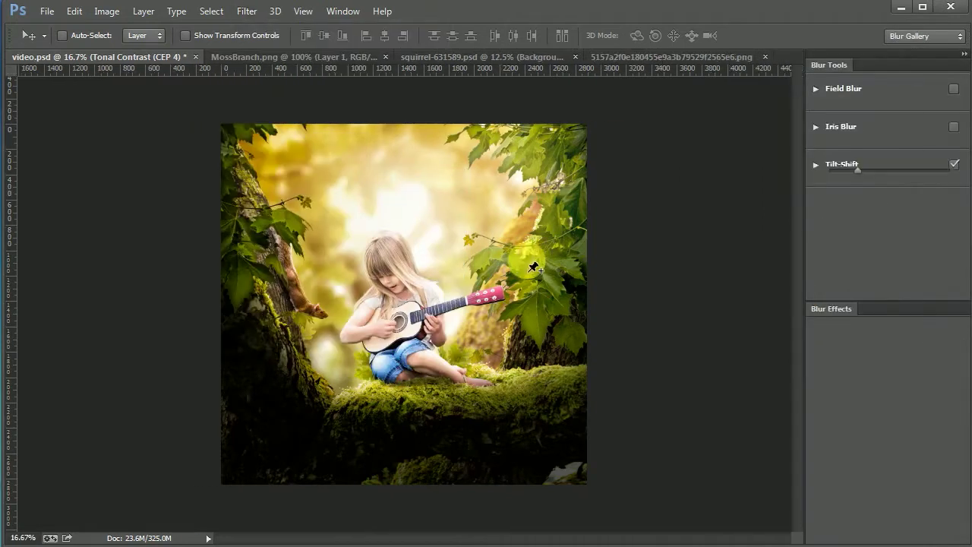
left_click_drag(495, 217, 556, 231)
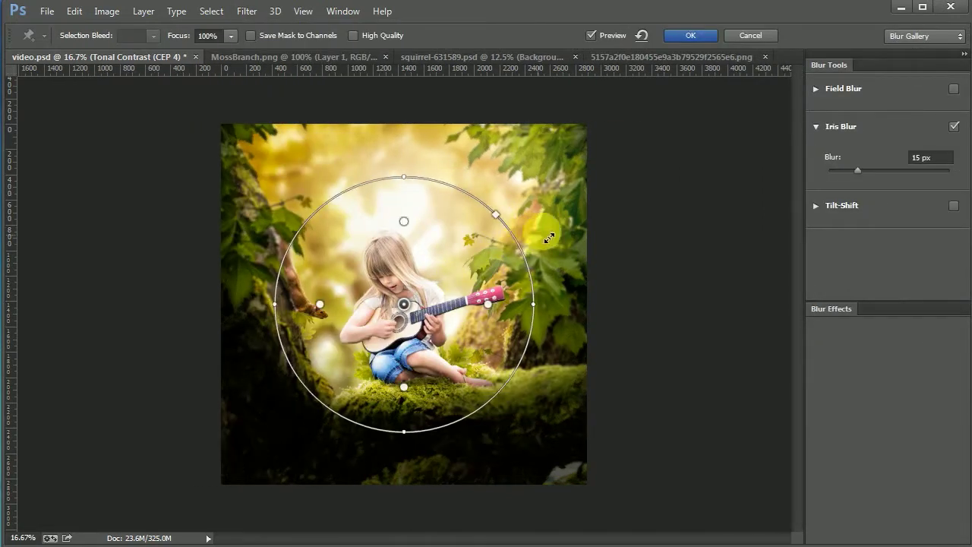
left_click(687, 35)
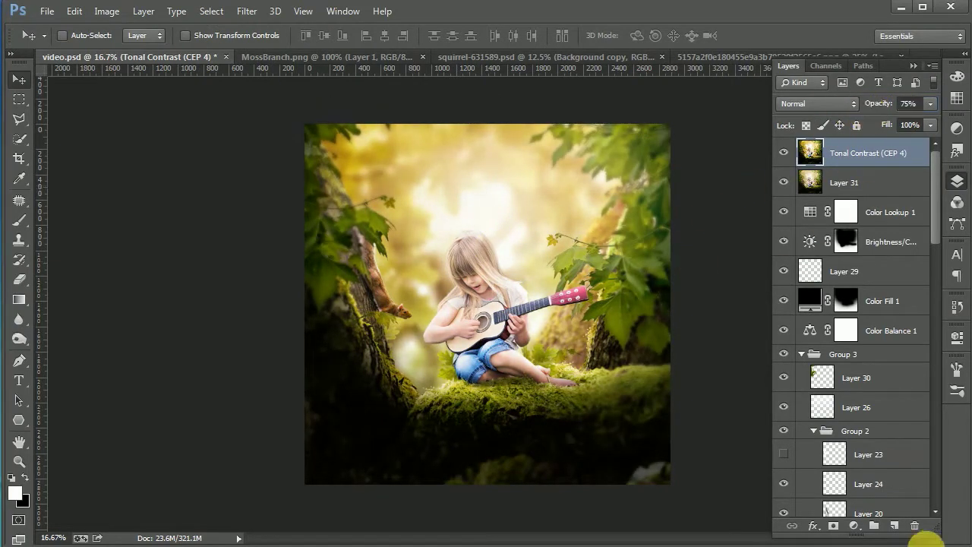
left_click(853, 526)
left_click(867, 390)
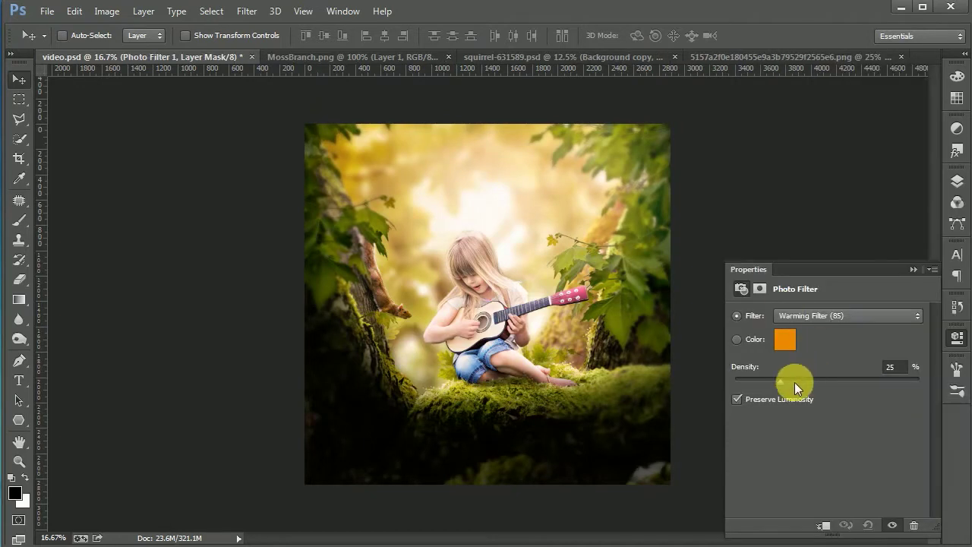
Close the Photo Filter settings and save video.psd.
left_click(913, 269)
key("ctrl+s")
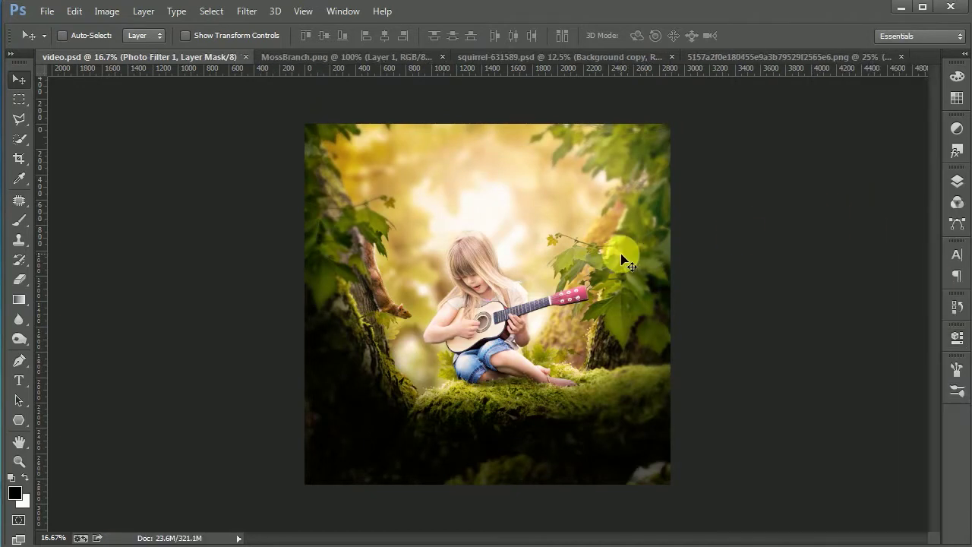
key("ctrl+plus")
key("ctrl+minus")
key("ctrl+minus")
Add a new empty layer and set the brush to paint black.
left_click(957, 181)
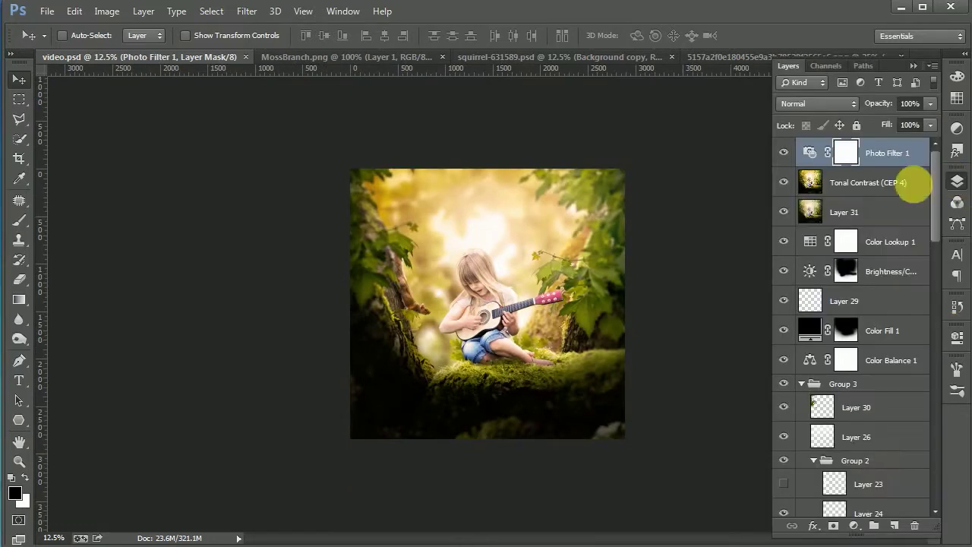
key("ctrl+shift+alt+n")
key("b")
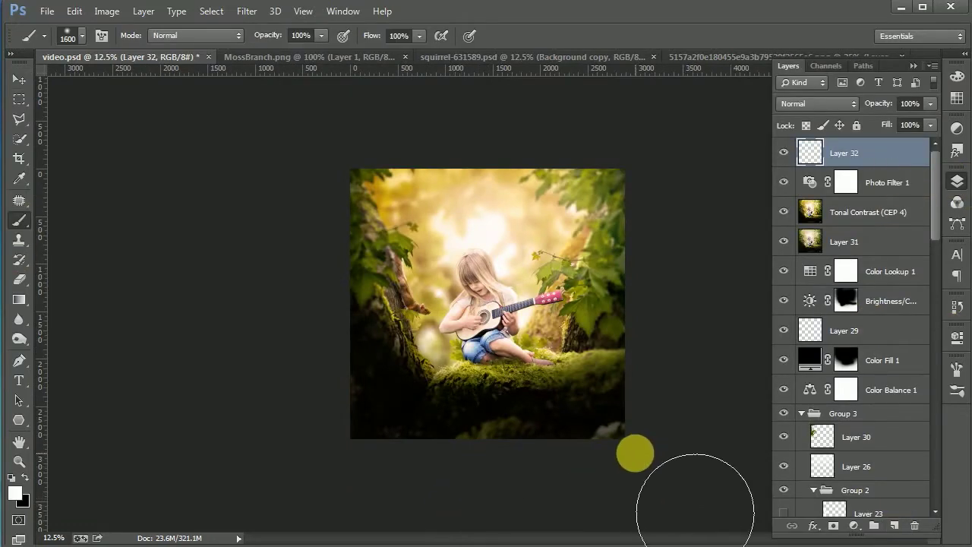
left_click(24, 476)
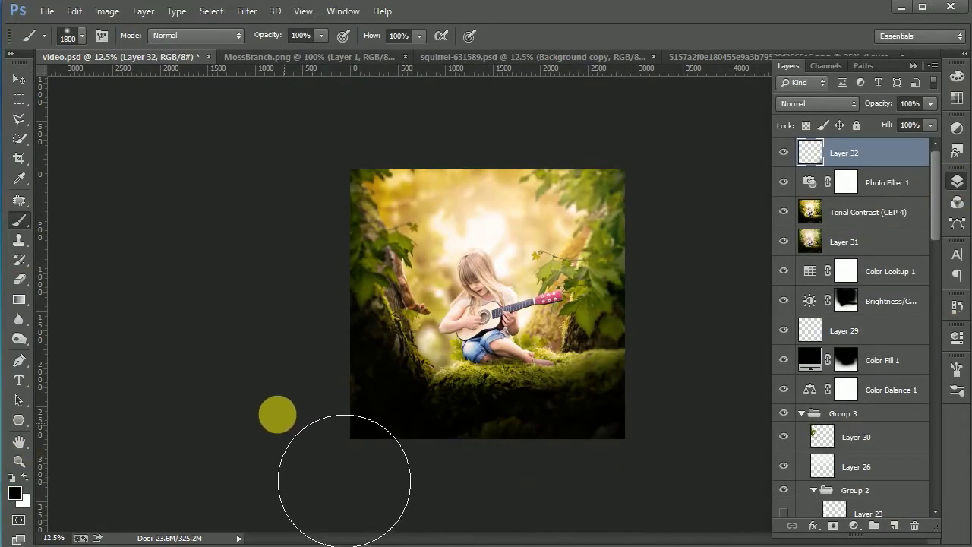
Stretch the black shading up over the picture's bottom with Free Transform, then save.
key("v")
key("ctrl+t")
left_click_drag(488, 319, 488, 174)
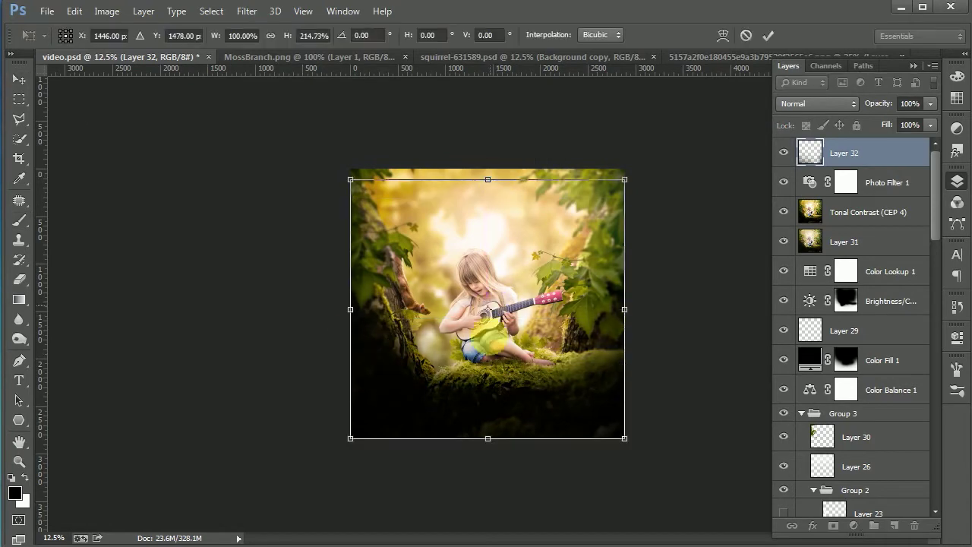
key("Return")
key("ctrl+t")
key("Return")
key("ctrl+plus")
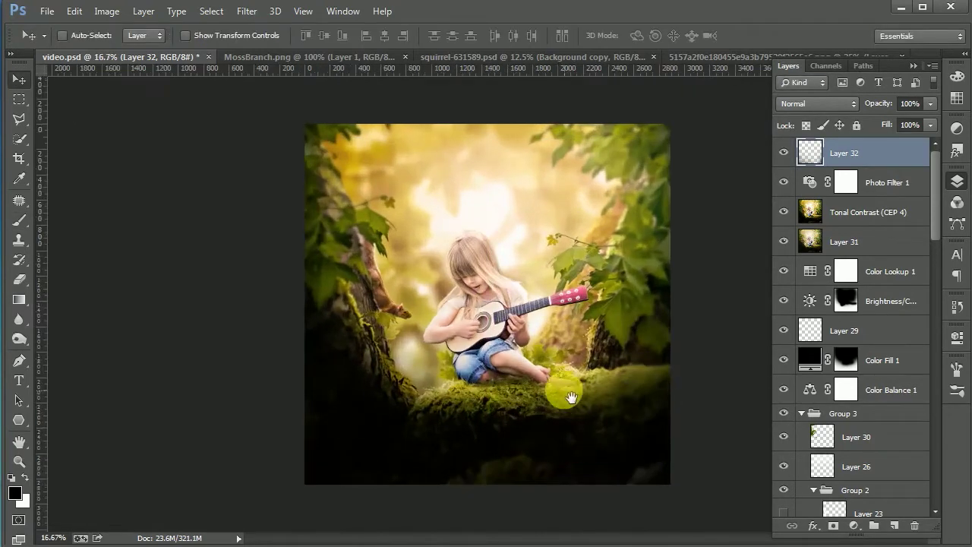
key("ctrl+plus")
key("ctrl+minus")
key("ctrl+s")
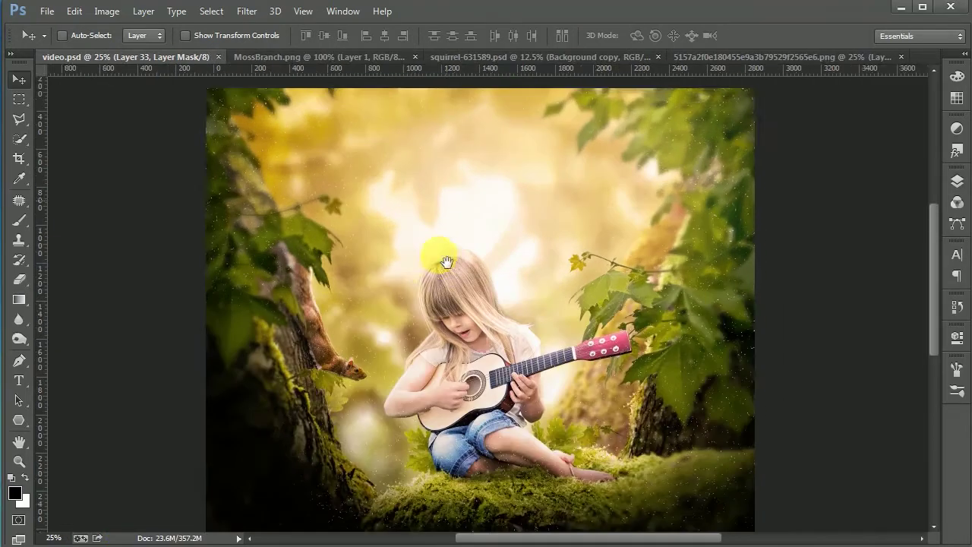
Crop the image by pulling its bottom edge upward.
key("c")
left_click_drag(486, 484, 491, 413)
key("Return")
left_click(19, 79)
key("ctrl+plus")
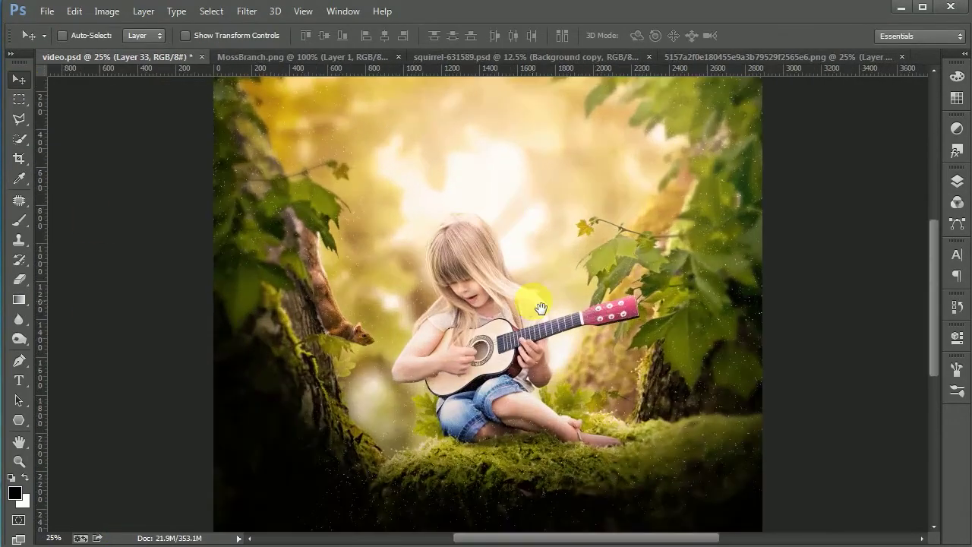